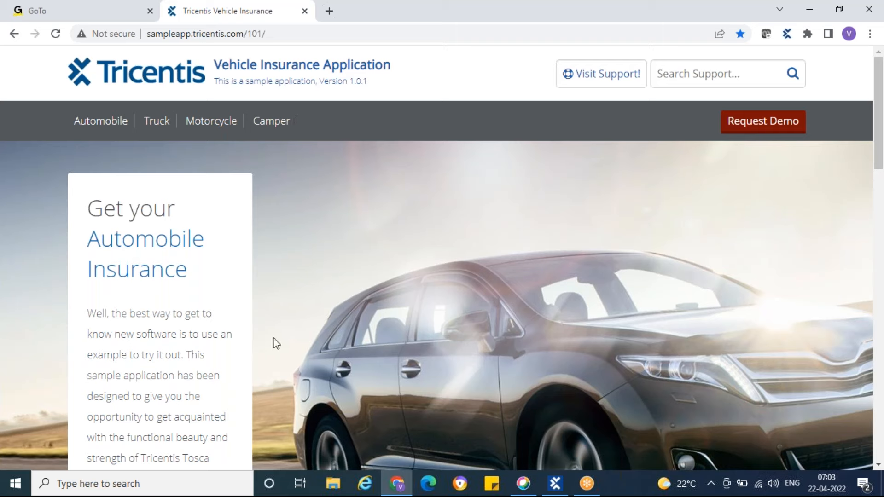
# Open a new blank document in Notepad
pyautogui.click(21, 488)
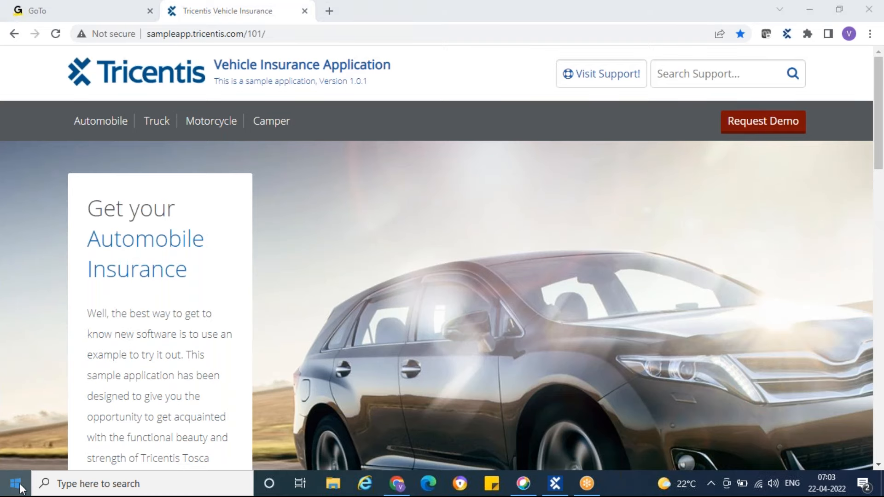
pyautogui.write('note')
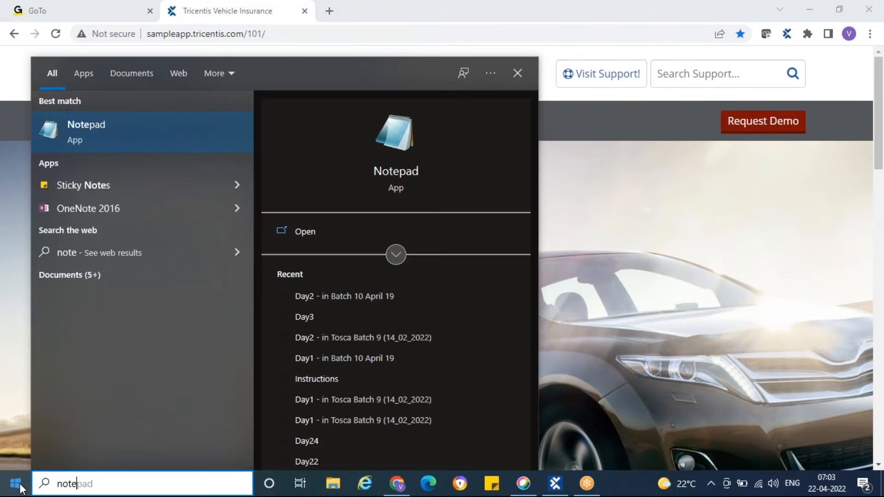
pyautogui.press('Return')
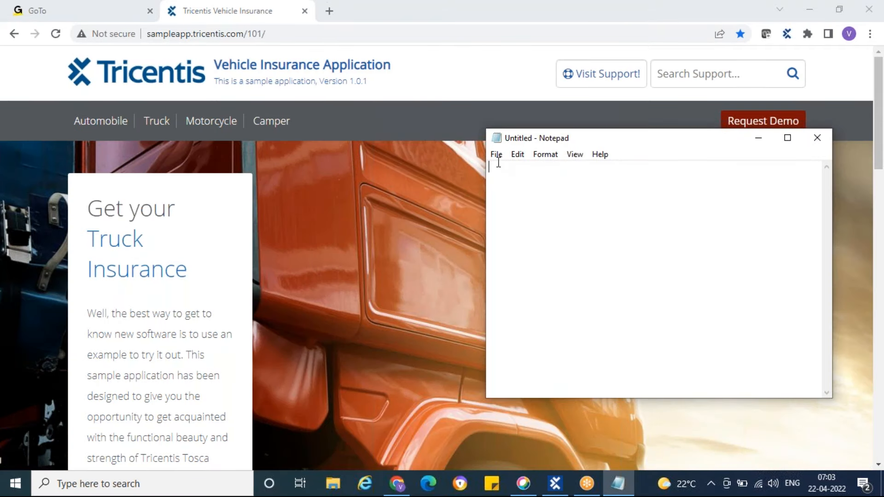
# Save the blank document as Day4 in the Batch 10 April 19 folder and minimize its window
pyautogui.click(497, 154)
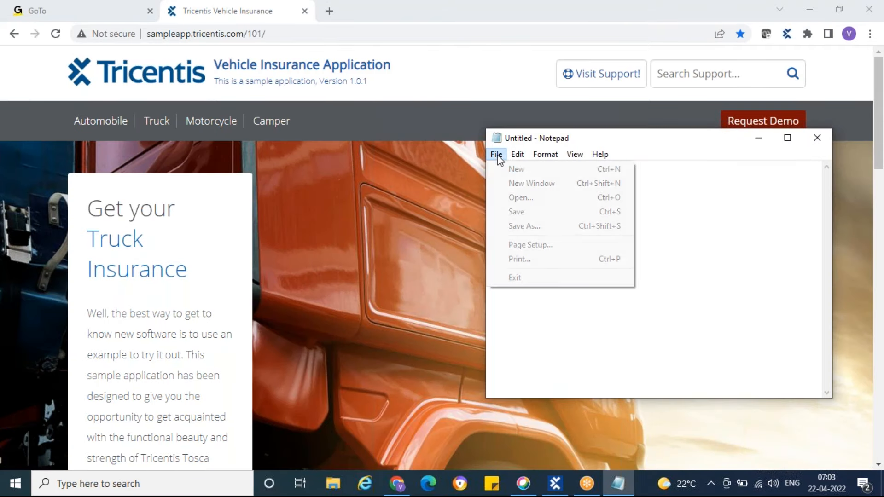
pyautogui.click(522, 228)
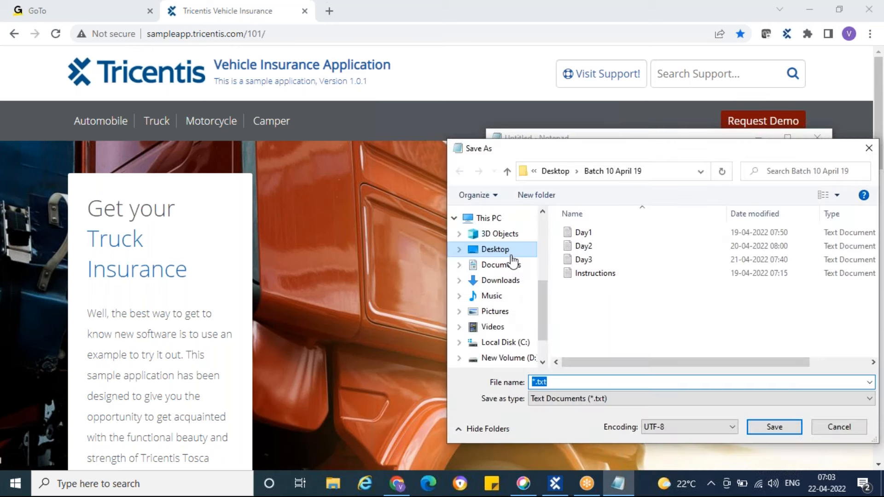
pyautogui.write('DAy4')
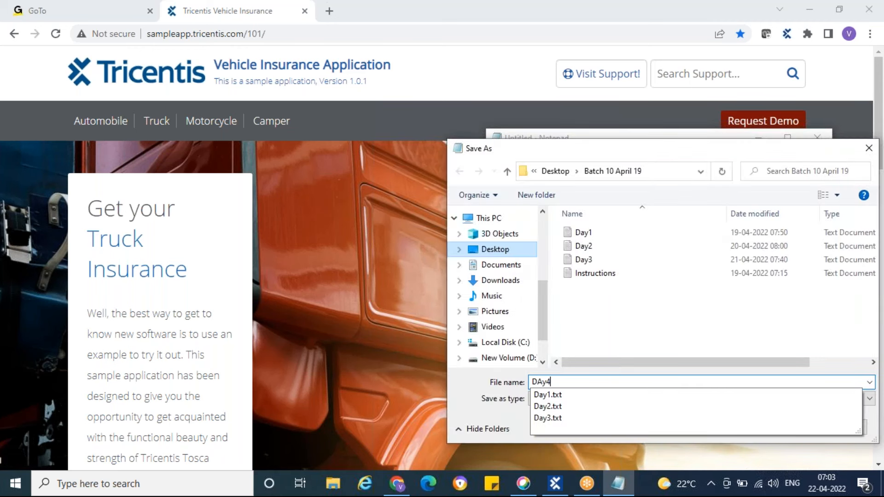
pyautogui.press('Left')
pyautogui.press('Left')
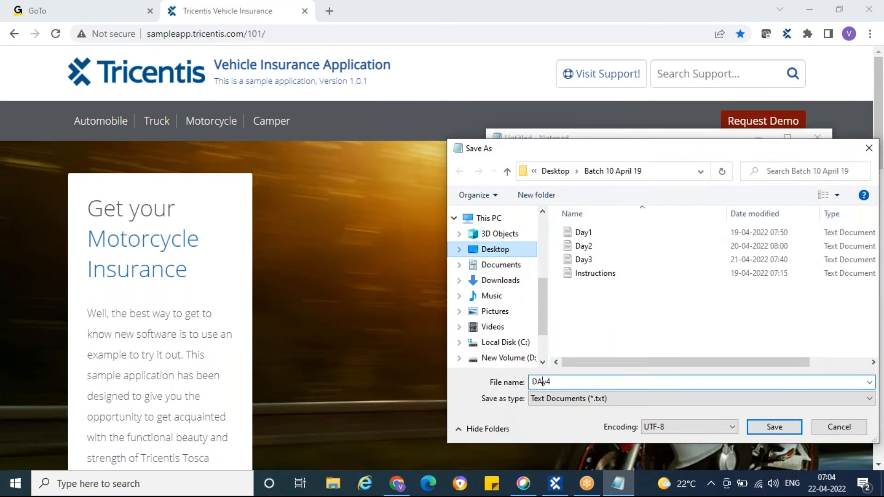
pyautogui.press('BackSpace')
pyautogui.write('a')
pyautogui.click(772, 426)
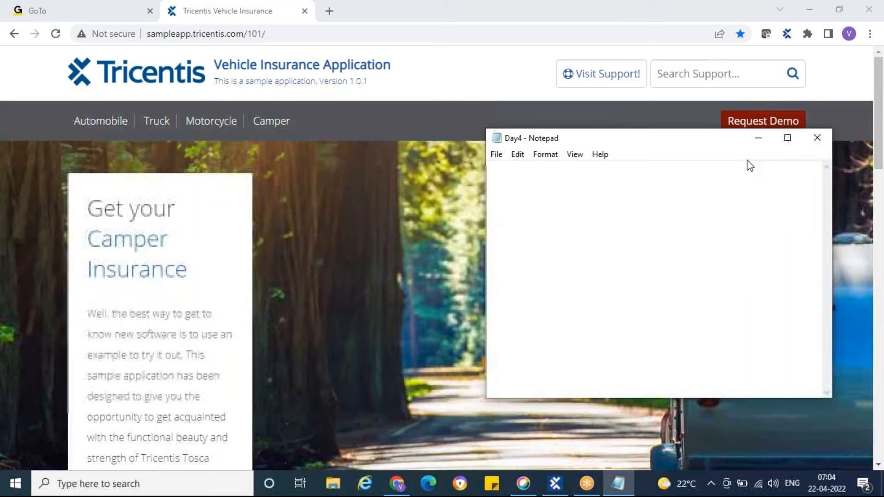
pyautogui.click(760, 138)
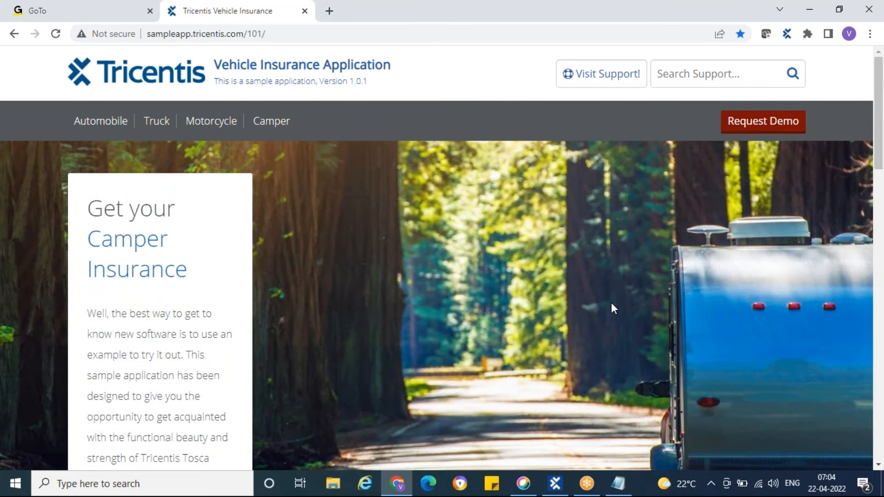
# Switch to Tosca Commander and check out the whole Modules tree
pyautogui.click(555, 483)
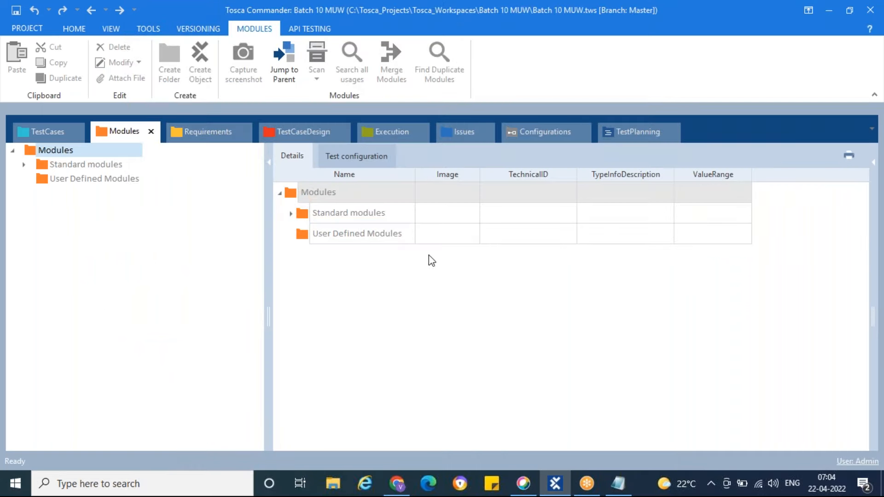
pyautogui.rightClick(33, 153)
pyautogui.click(172, 137)
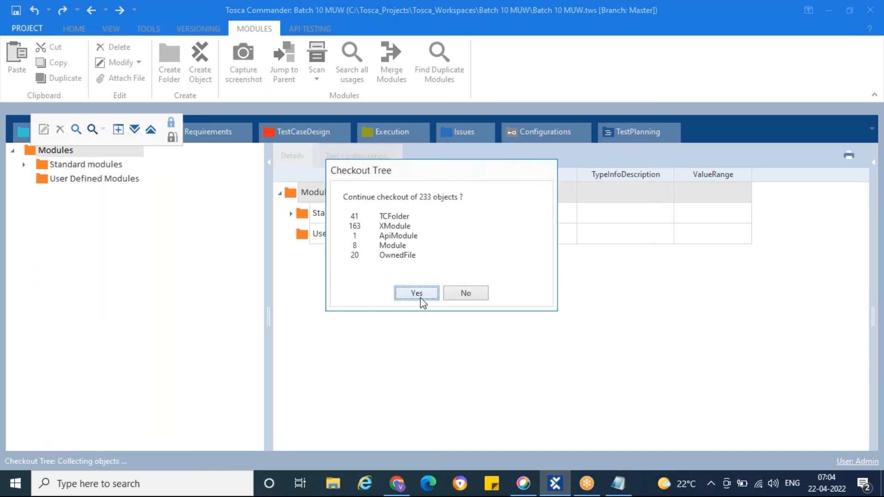
pyautogui.click(416, 297)
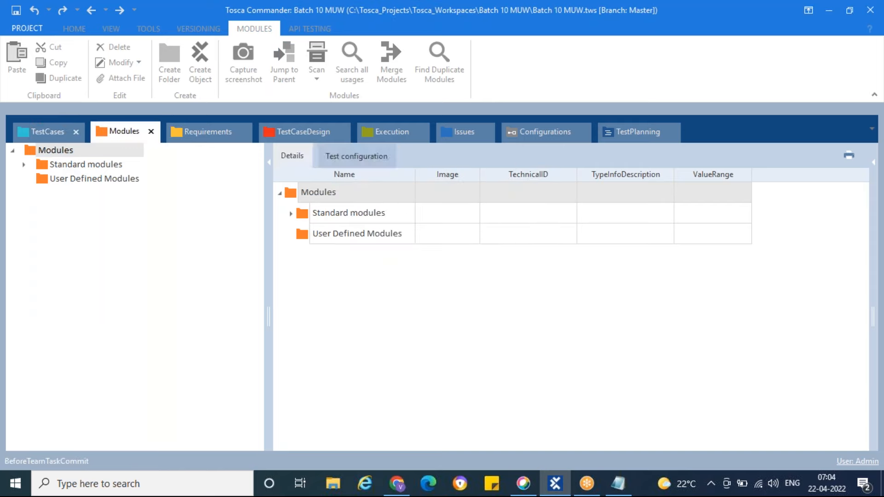
# Check out the TestCases tree, and return to the User Defined Modules folder under Modules
pyautogui.click(40, 132)
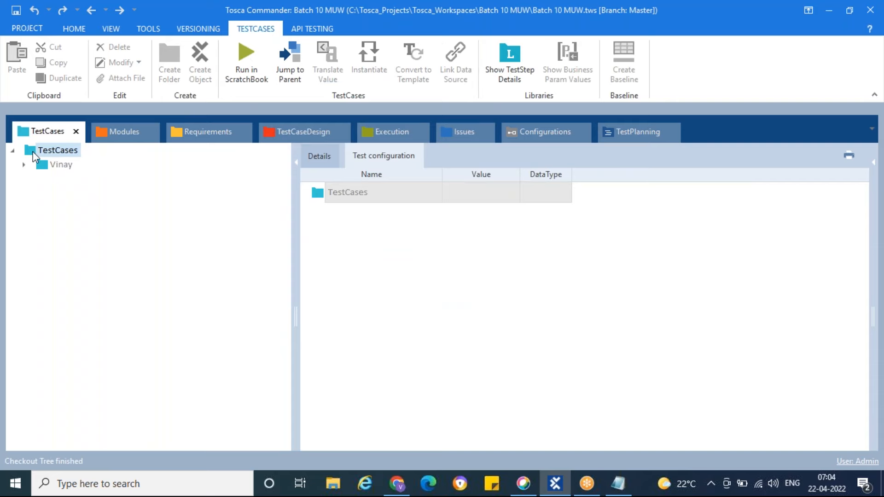
pyautogui.rightClick(33, 155)
pyautogui.click(174, 137)
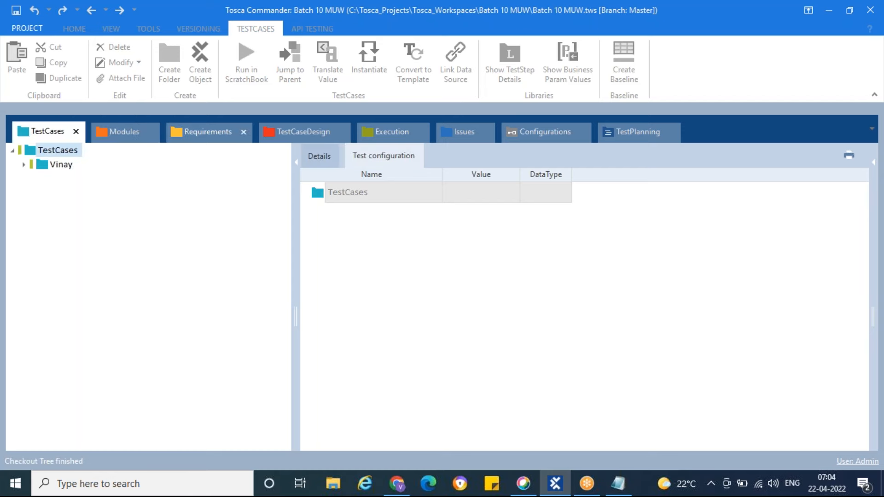
pyautogui.click(123, 134)
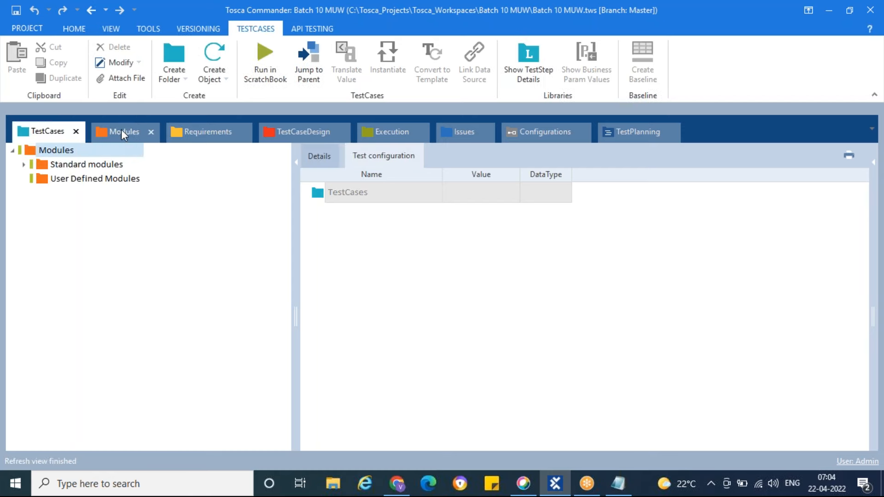
pyautogui.click(43, 181)
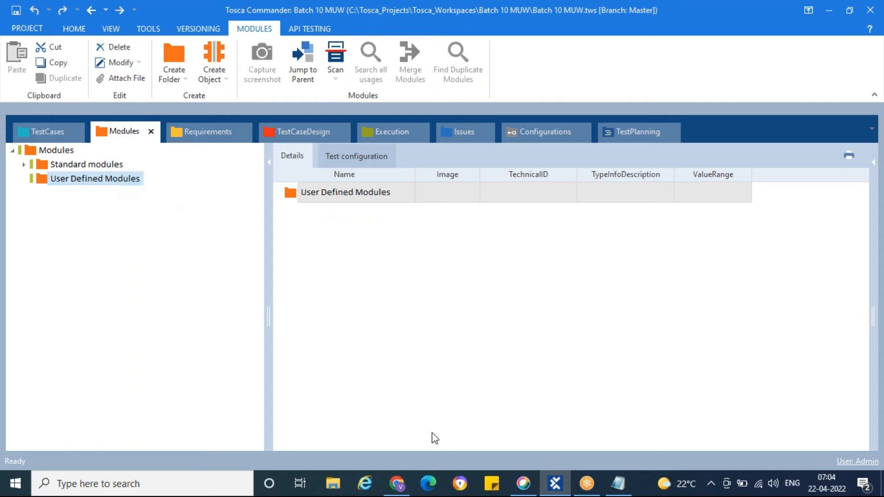
# Switch to Chrome and look through the vehicle insurance home page down to its footer and back up
pyautogui.click(399, 487)
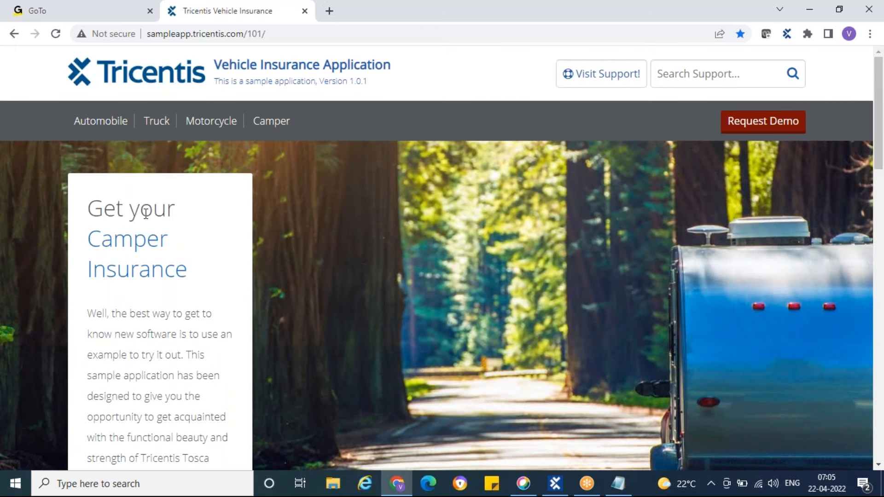
pyautogui.scroll(-6, 635, 288)
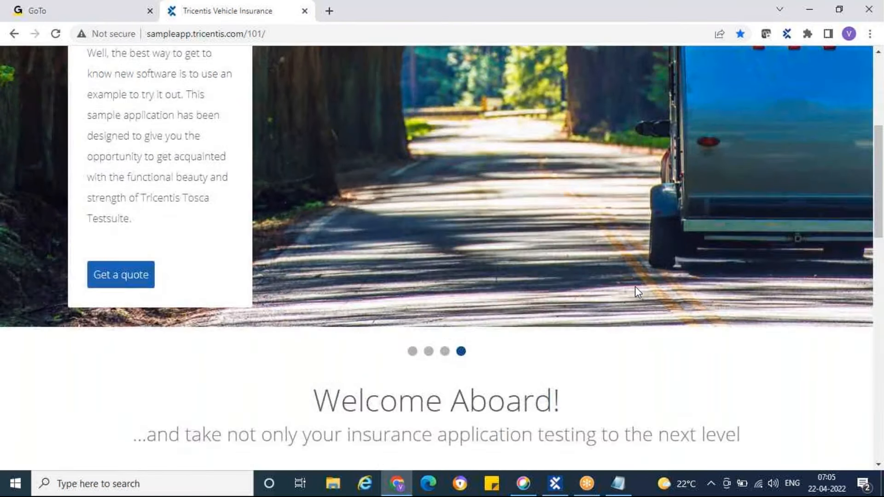
pyautogui.scroll(-1, 638, 278)
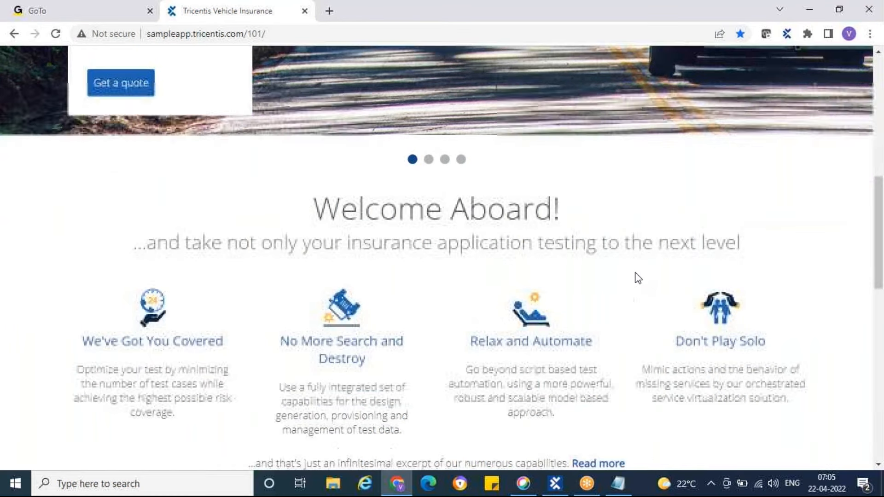
pyautogui.scroll(-7, 637, 277)
pyautogui.scroll(-4, 635, 272)
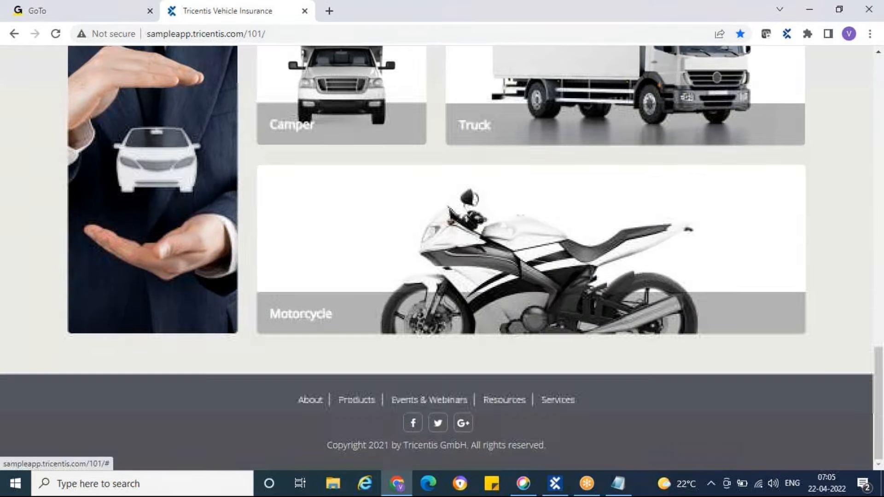
pyautogui.scroll(16, 635, 272)
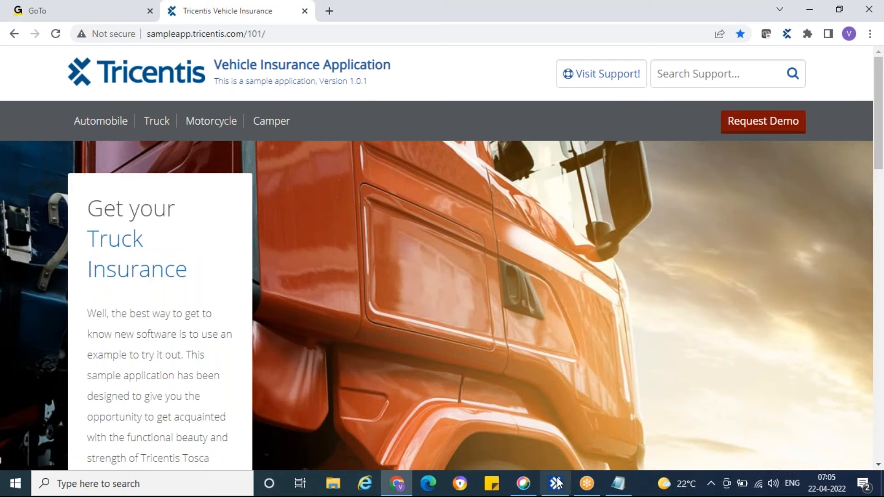
pyautogui.moveTo(557, 483)
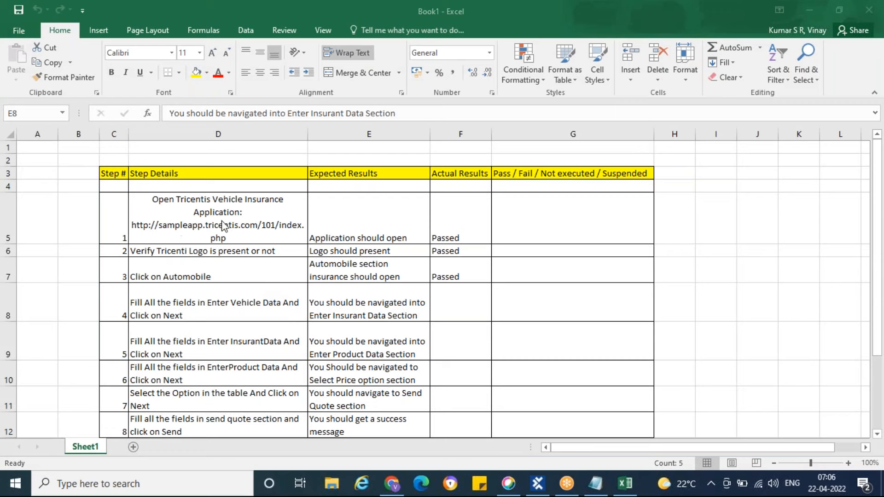
# Review the Excel test steps for opening the application and verifying the logo, and switch to the insurance page in Chrome
pyautogui.click(7, 216)
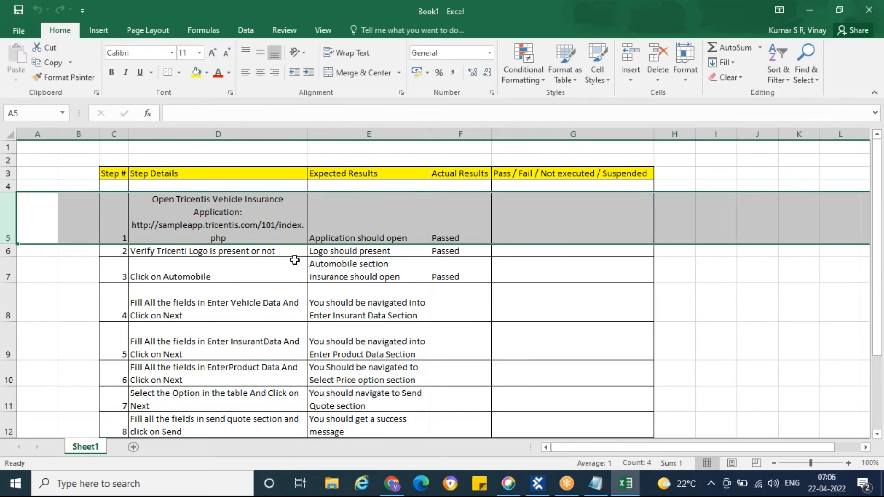
pyautogui.click(9, 251)
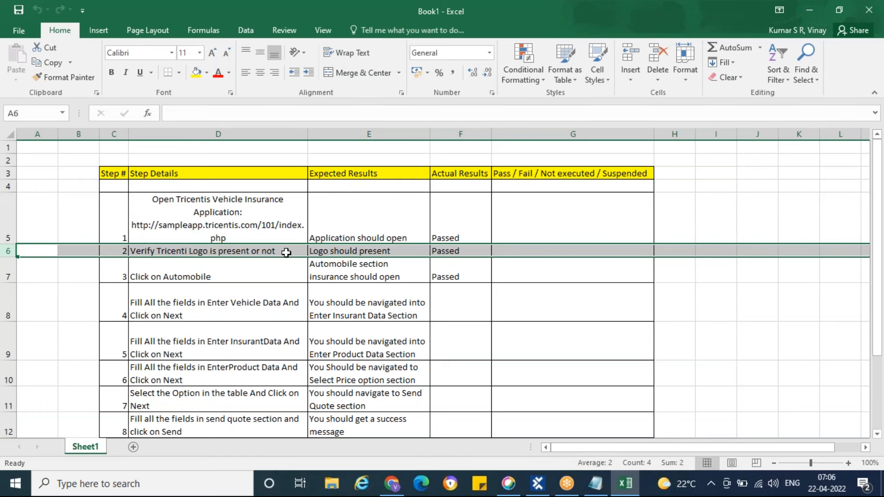
pyautogui.click(392, 484)
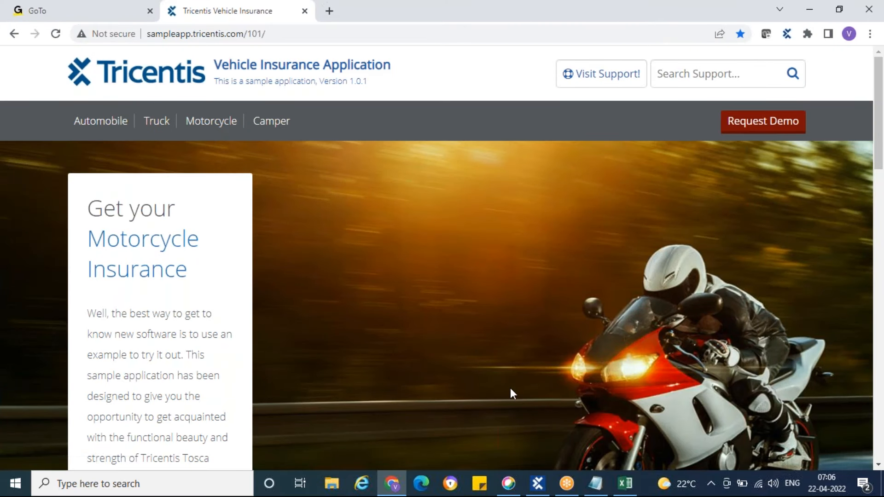
# Switch to Tosca Commander and examine the scan types offered for the User Defined Modules folder, including the additional ones
pyautogui.click(538, 488)
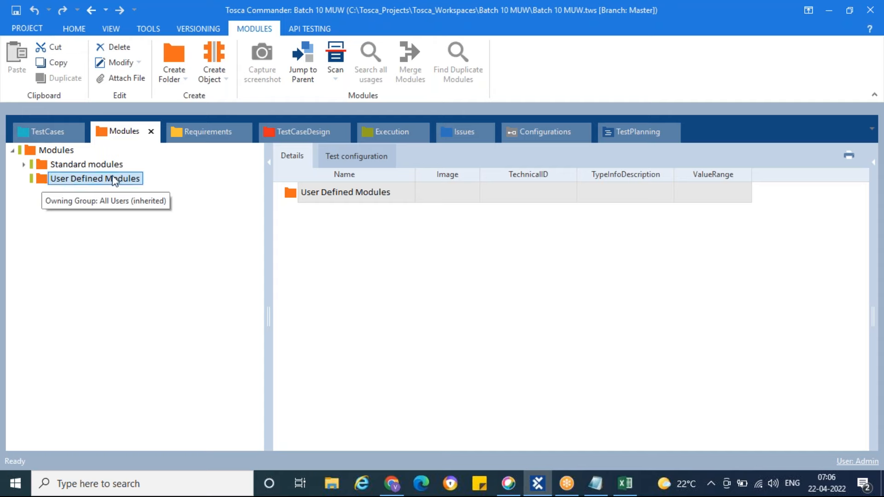
pyautogui.rightClick(45, 181)
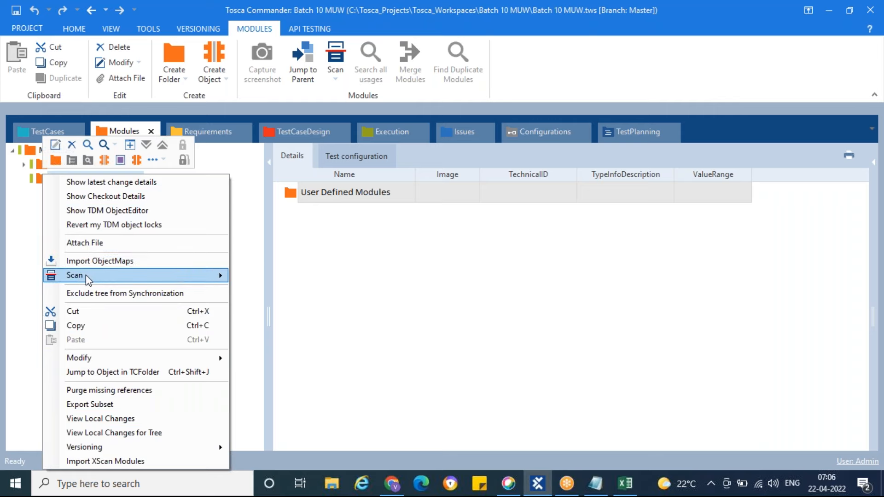
pyautogui.moveTo(87, 279)
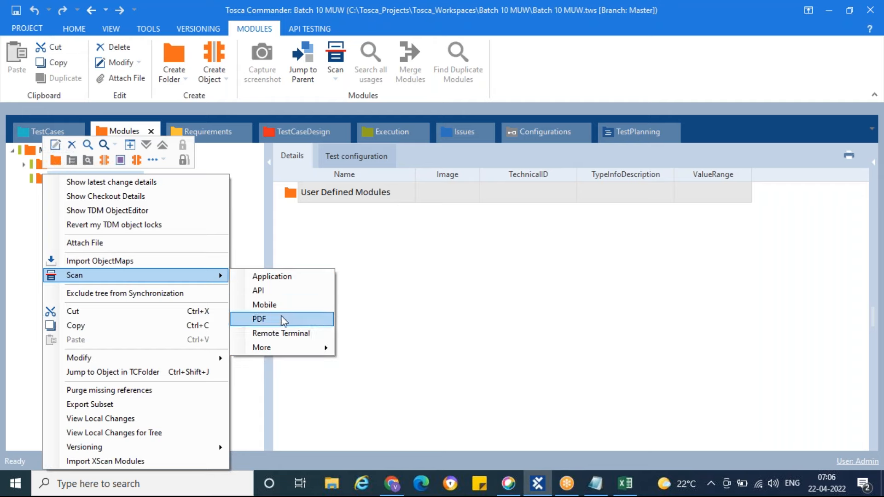
pyautogui.moveTo(296, 352)
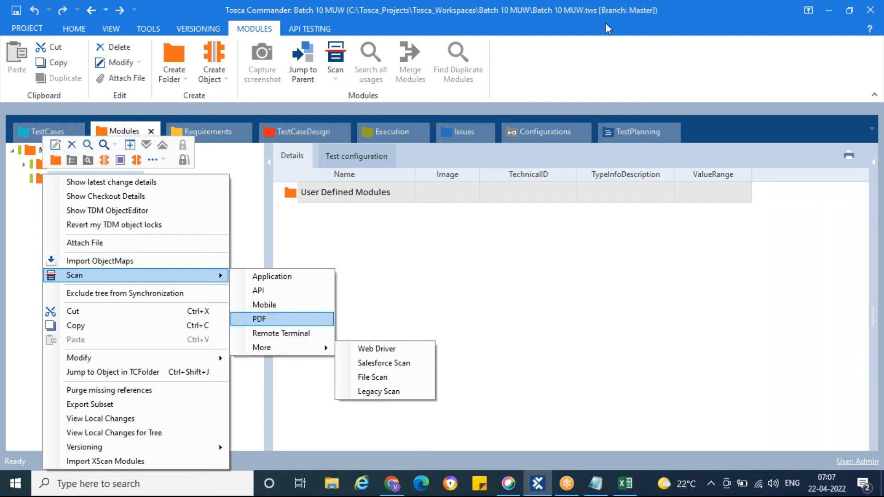
pyautogui.click(664, 17)
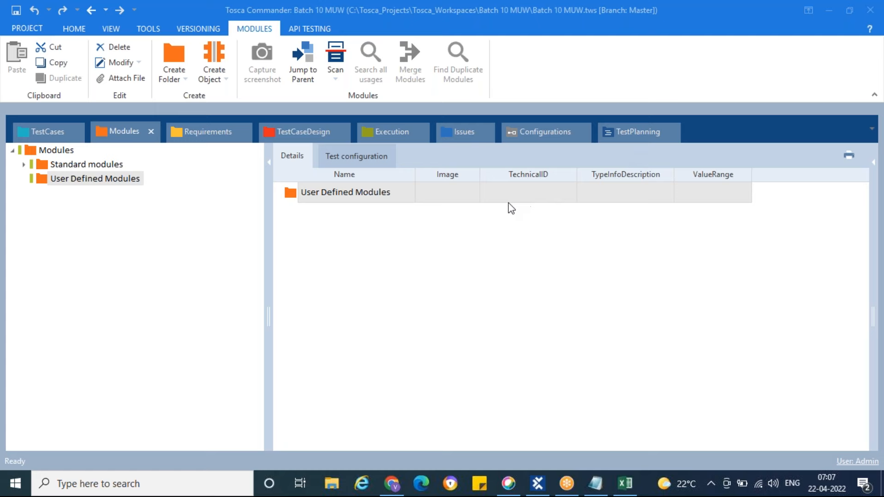
pyautogui.click(45, 183)
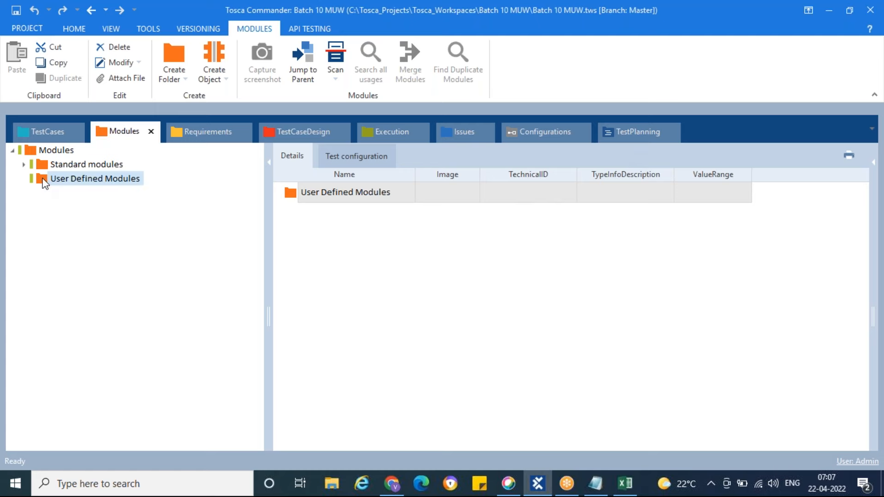
pyautogui.rightClick(45, 184)
pyautogui.moveTo(183, 277)
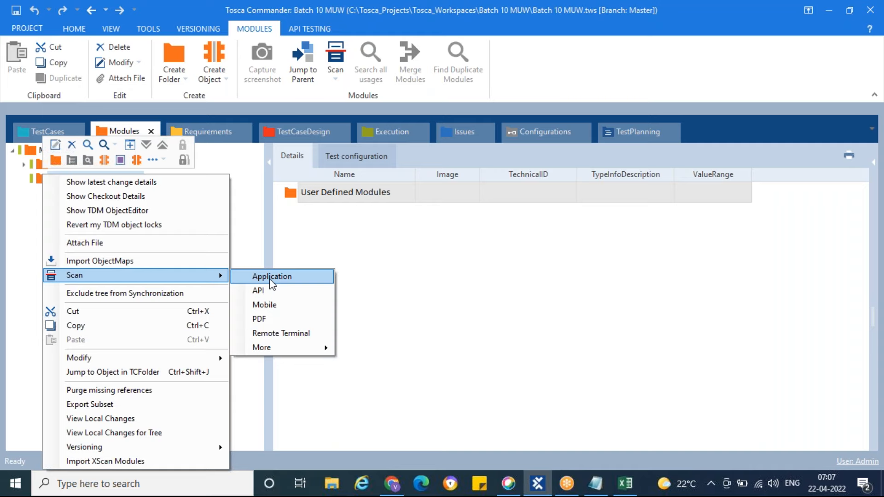
# Switch to Chrome and inspect the sample insurance application's web address
pyautogui.click(392, 484)
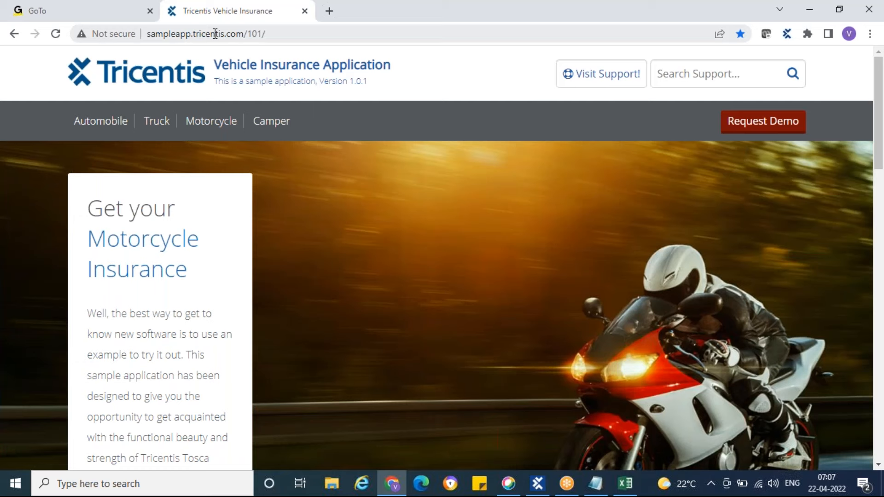
pyautogui.moveTo(267, 34); pyautogui.dragTo(148, 34)
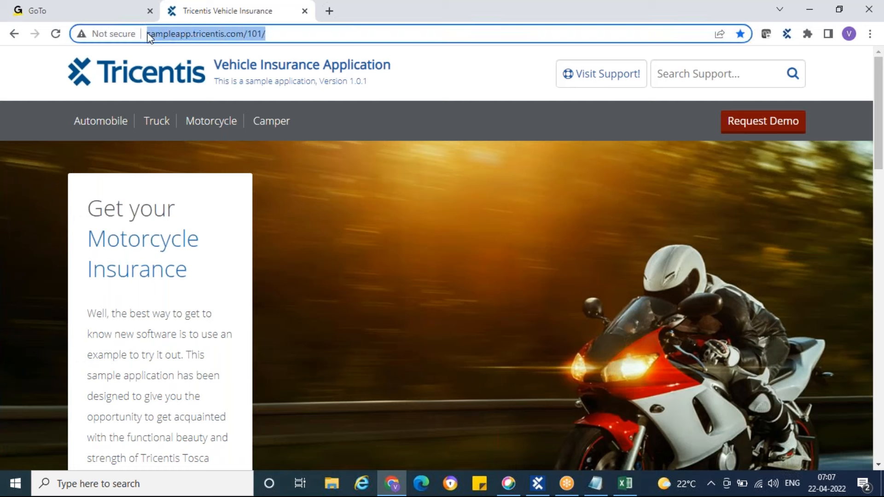
pyautogui.click(442, 202)
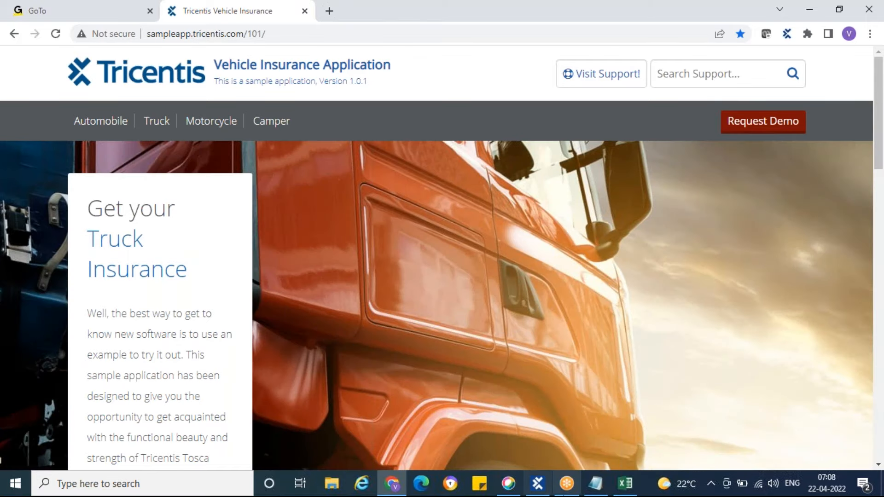
# Switch to Tosca Commander, glance back at the insurance home page in Chrome, and return to the Tosca modules
pyautogui.click(538, 484)
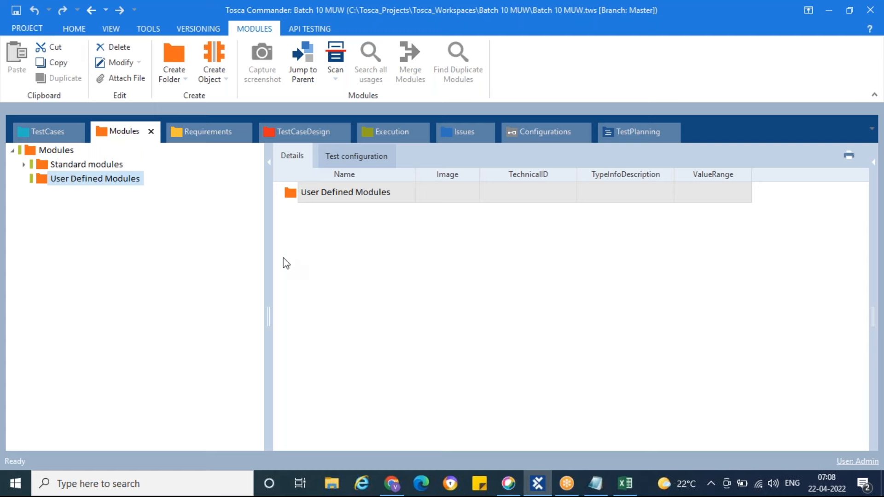
pyautogui.click(392, 483)
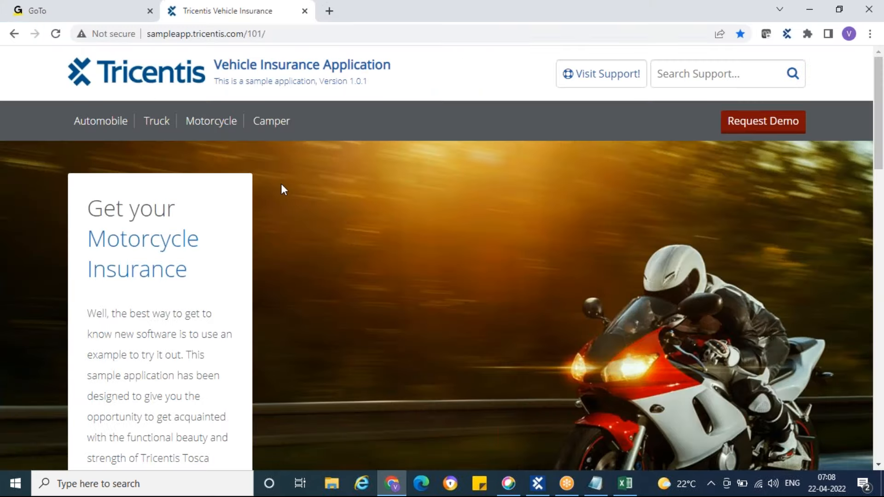
pyautogui.click(538, 484)
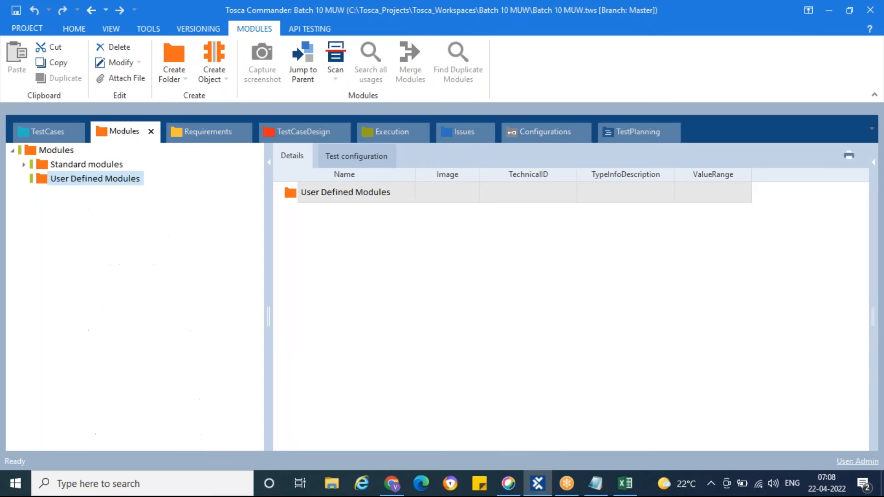
pyautogui.rightClick(42, 184)
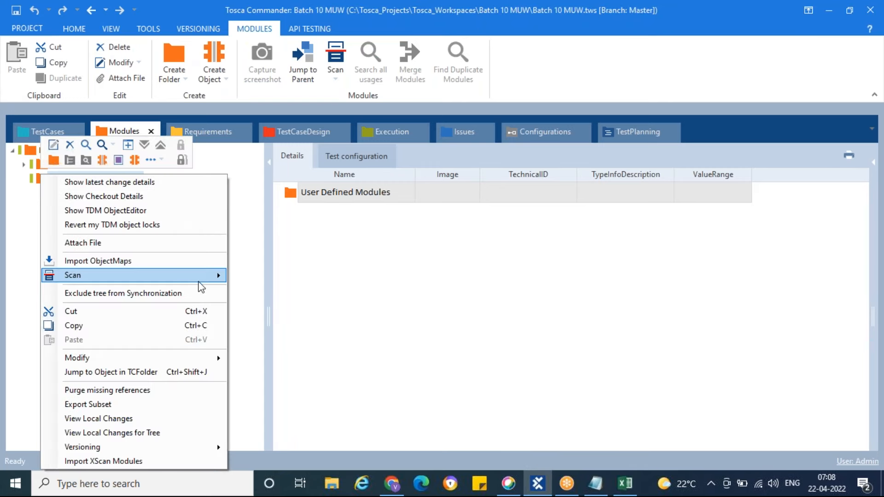
pyautogui.click(277, 290)
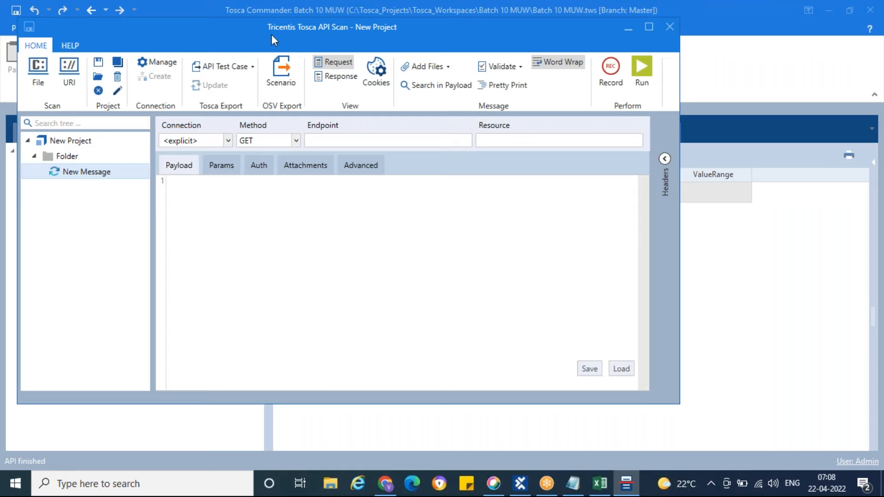
pyautogui.moveTo(272, 41); pyautogui.dragTo(271, 85)
pyautogui.click(664, 76)
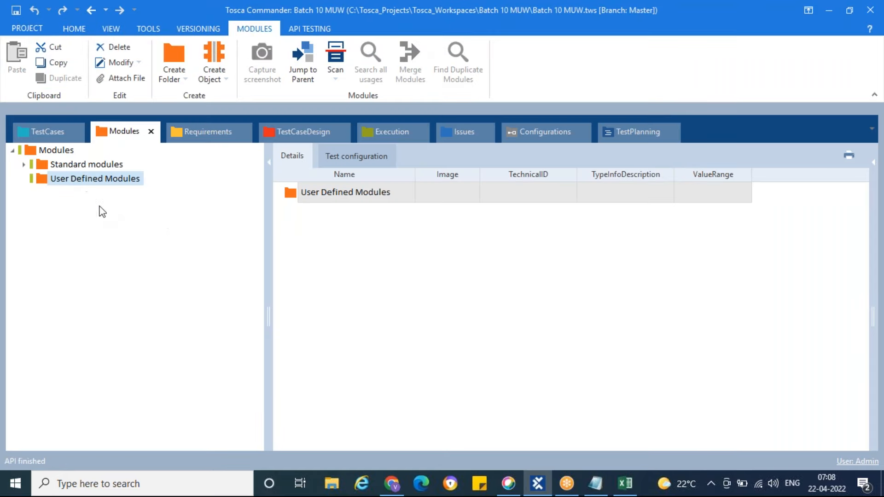
# Start an application scan for the User Defined Modules folder
pyautogui.rightClick(43, 182)
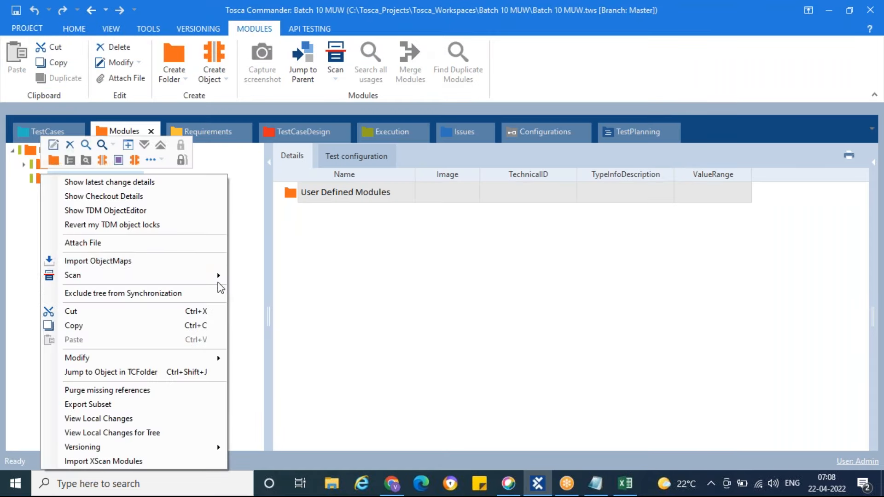
pyautogui.moveTo(220, 286)
pyautogui.click(283, 278)
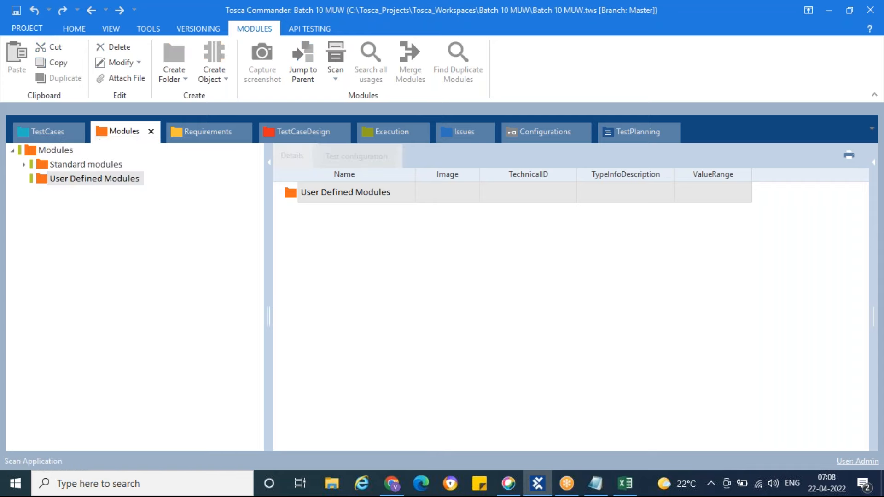
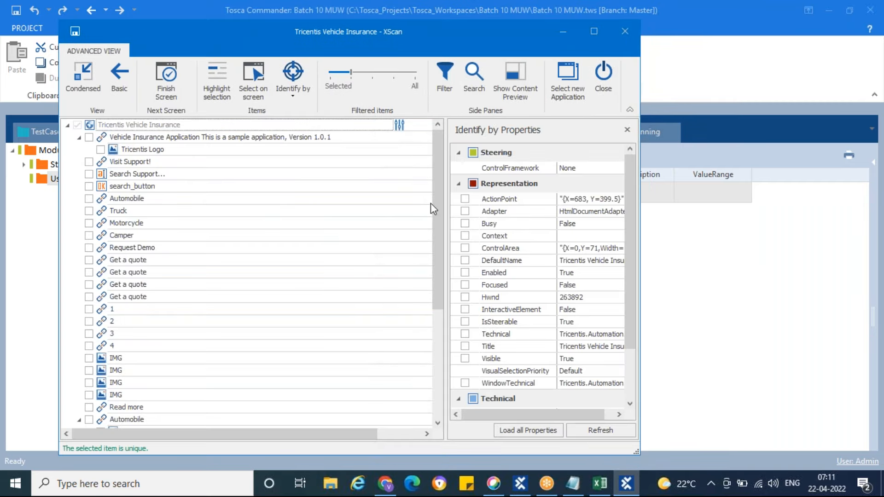
# Review the scanned controls in XScan, switch to Chrome and back, and place the XScan window beside the insurance page
pyautogui.moveTo(403, 37); pyautogui.dragTo(449, 40)
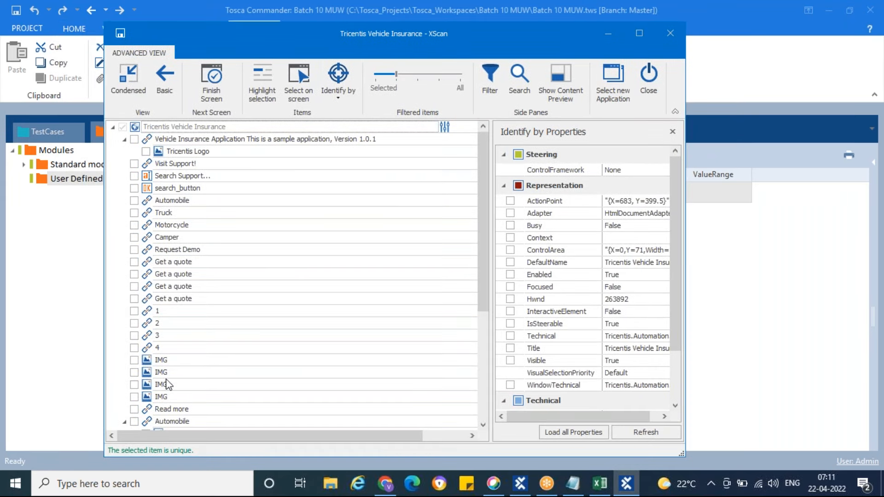
pyautogui.scroll(-5, 203, 350)
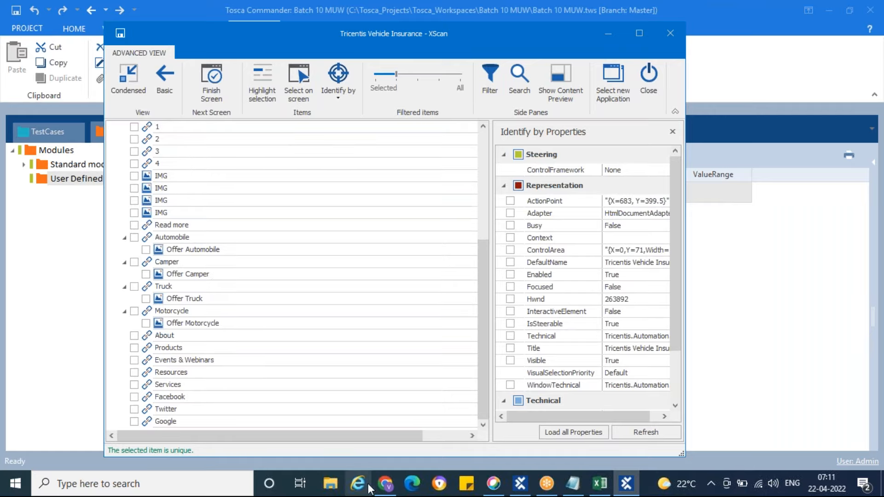
pyautogui.click(386, 484)
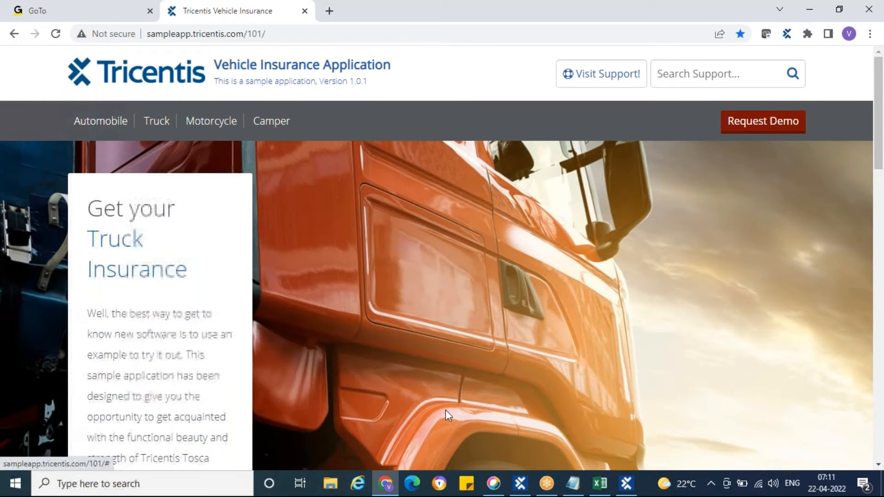
pyautogui.click(627, 484)
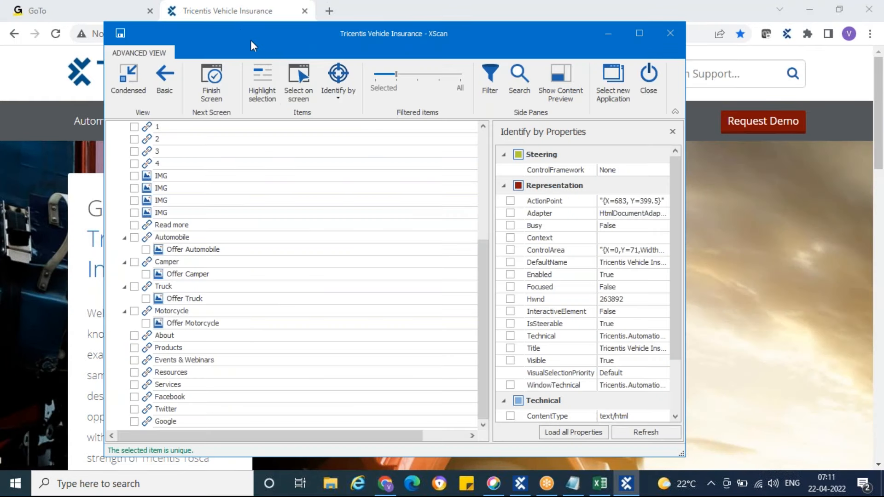
pyautogui.moveTo(246, 35); pyautogui.dragTo(539, 53)
pyautogui.scroll(5, 595, 291)
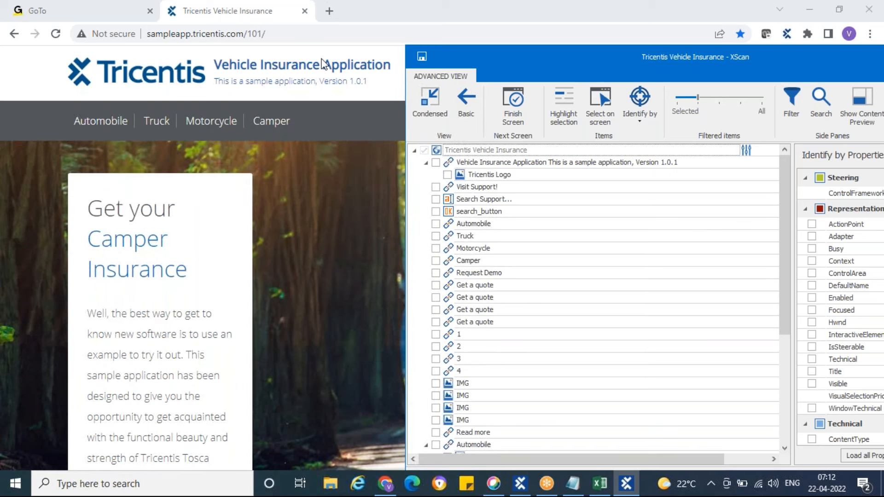
# Turn on selection highlighting and locate the Vehicle Insurance Application header link and the Tricentis Logo on the web page
pyautogui.click(452, 163)
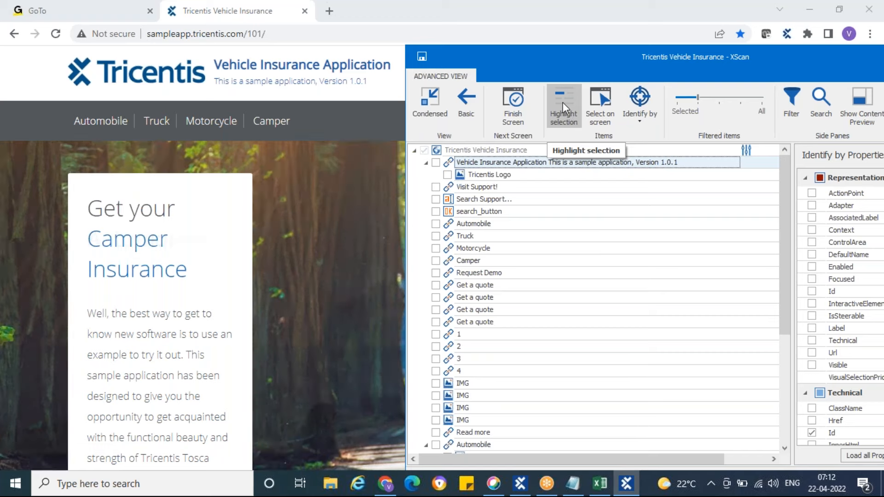
pyautogui.click(563, 102)
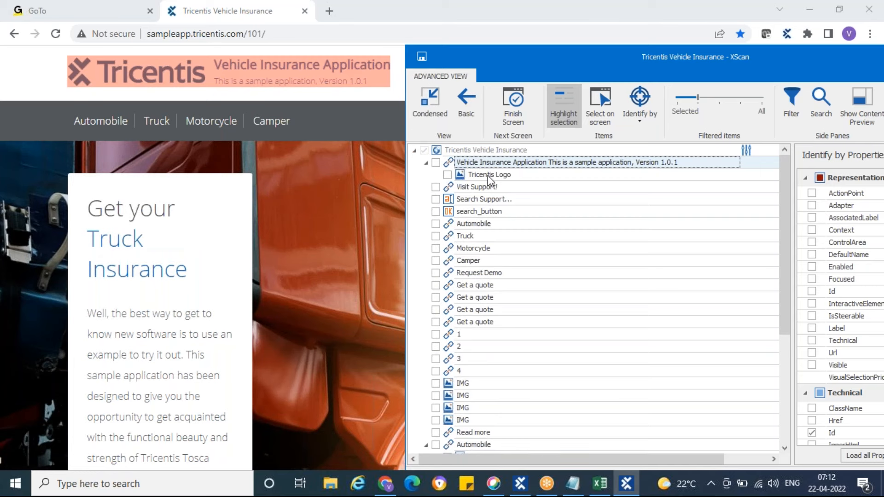
pyautogui.click(460, 175)
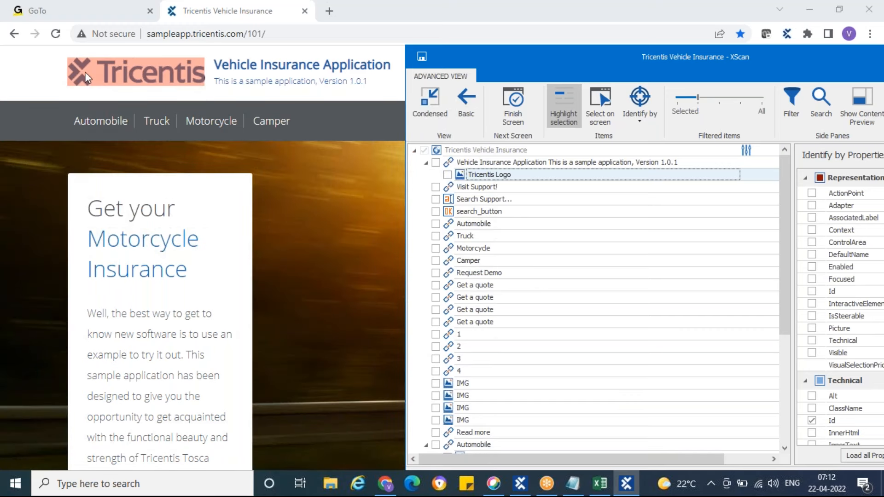
pyautogui.click(484, 163)
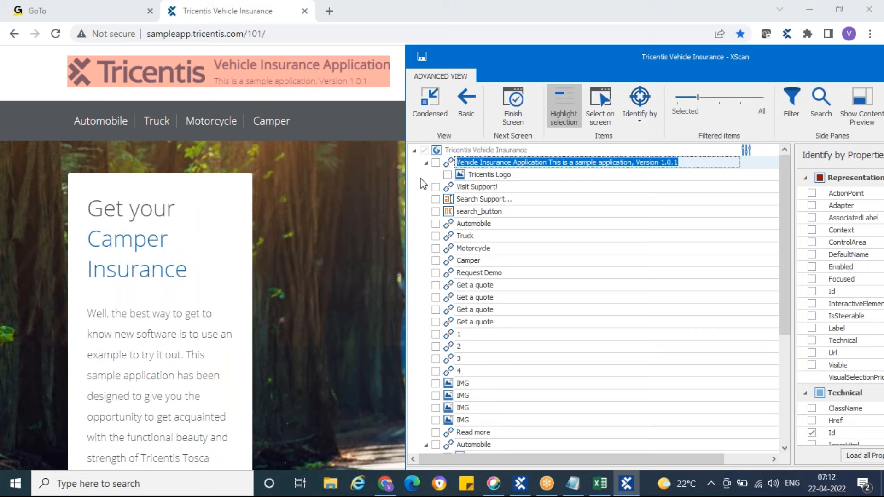
# Highlight the Visit Support!, Search Support..., search_button, Automobile, Truck, Motorcycle and Camper controls one by one on the page
pyautogui.click(449, 192)
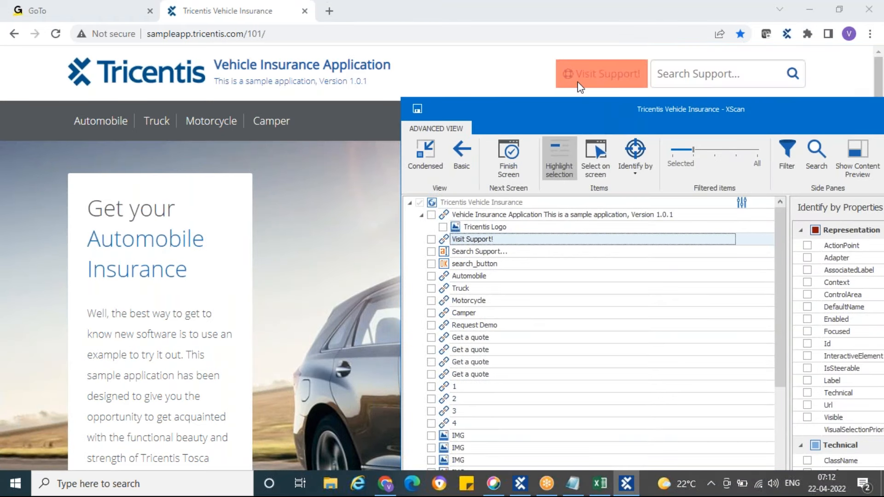
pyautogui.click(445, 255)
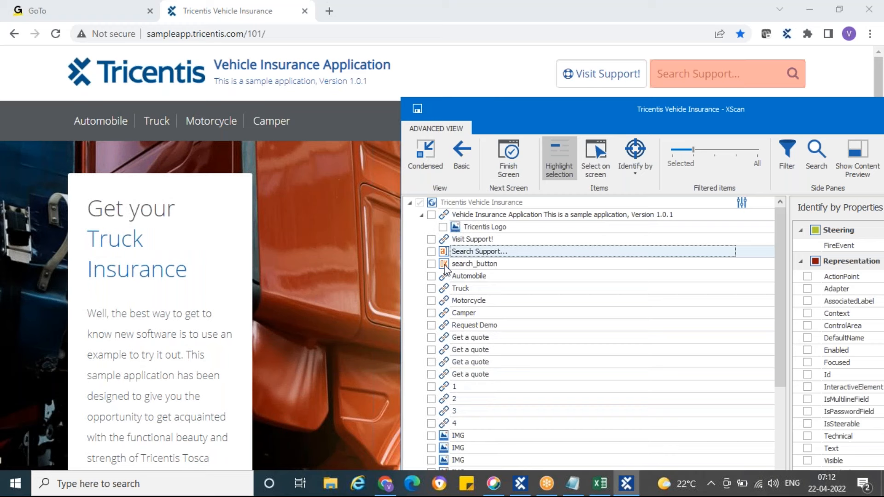
pyautogui.click(445, 265)
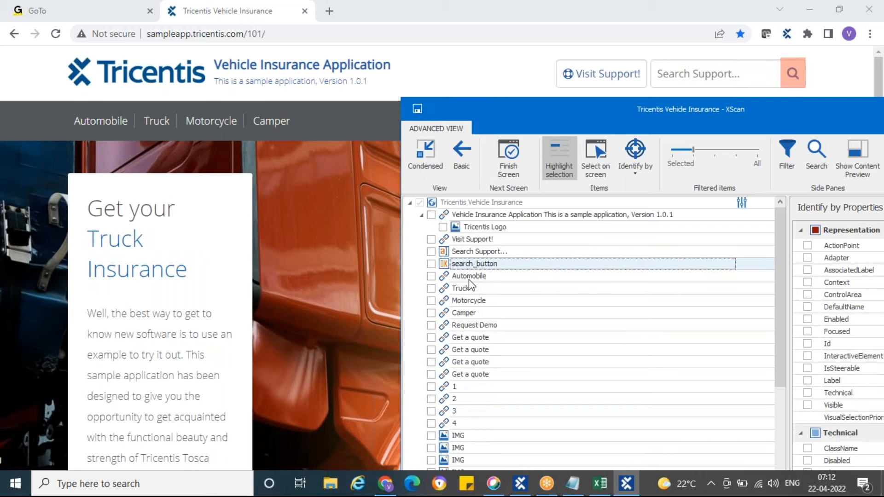
pyautogui.click(446, 275)
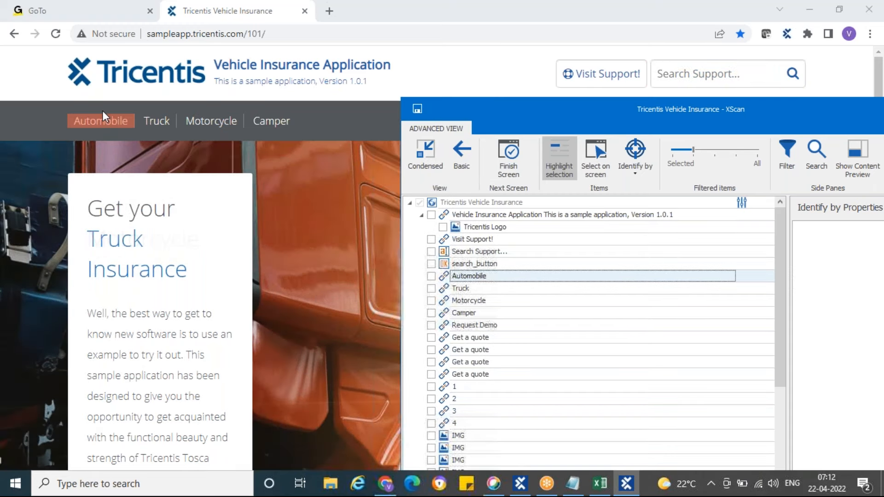
pyautogui.click(445, 289)
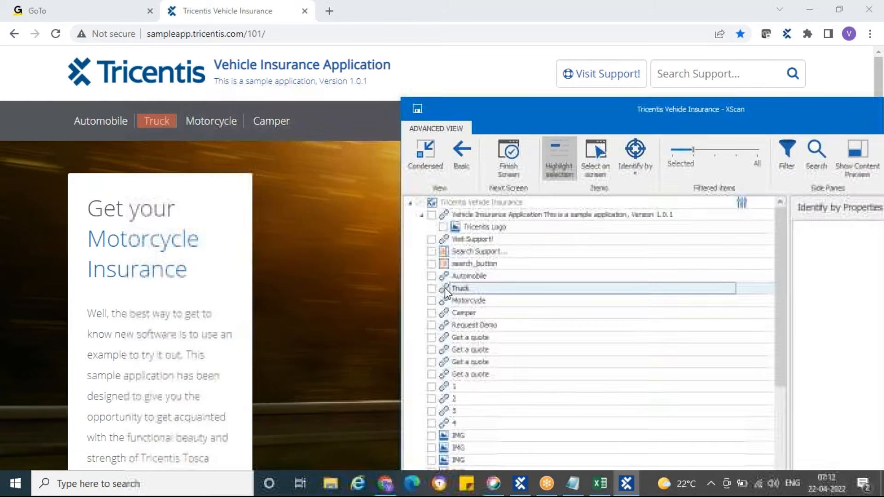
pyautogui.click(446, 300)
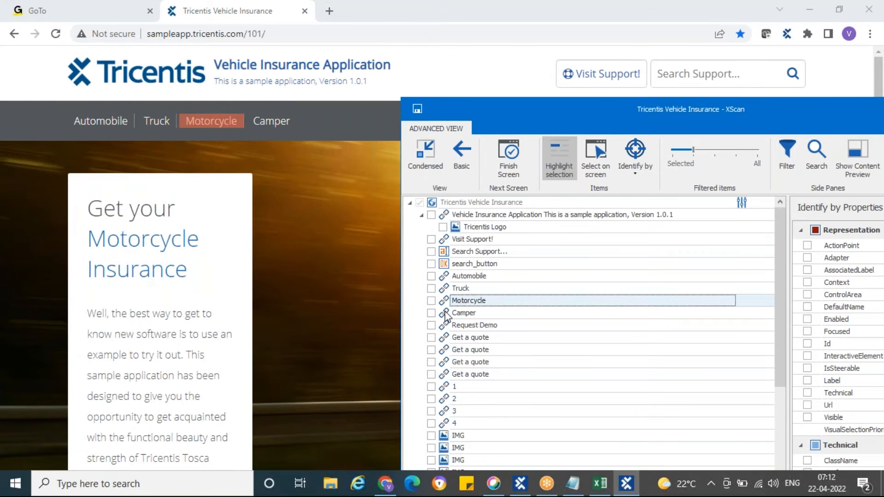
pyautogui.click(446, 315)
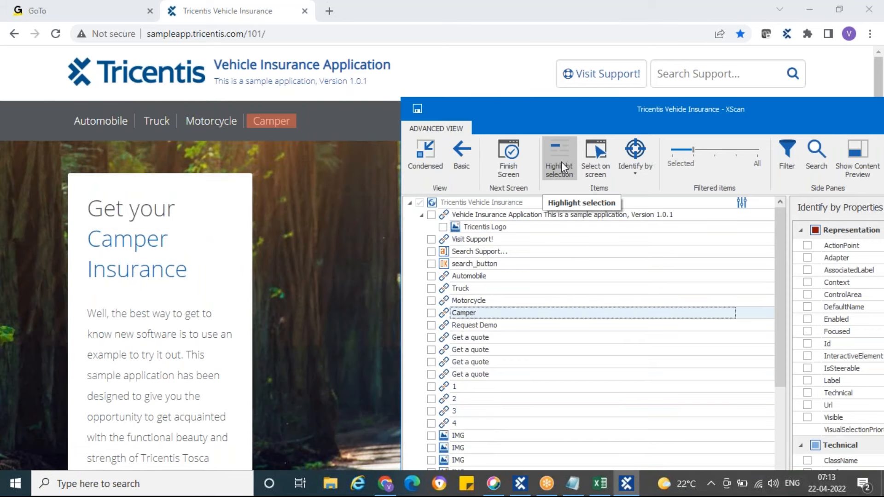
# Enlarge the XScan window to examine the remaining scanned controls down to the Google link, and restore its size
pyautogui.moveTo(652, 111); pyautogui.dragTo(412, 54)
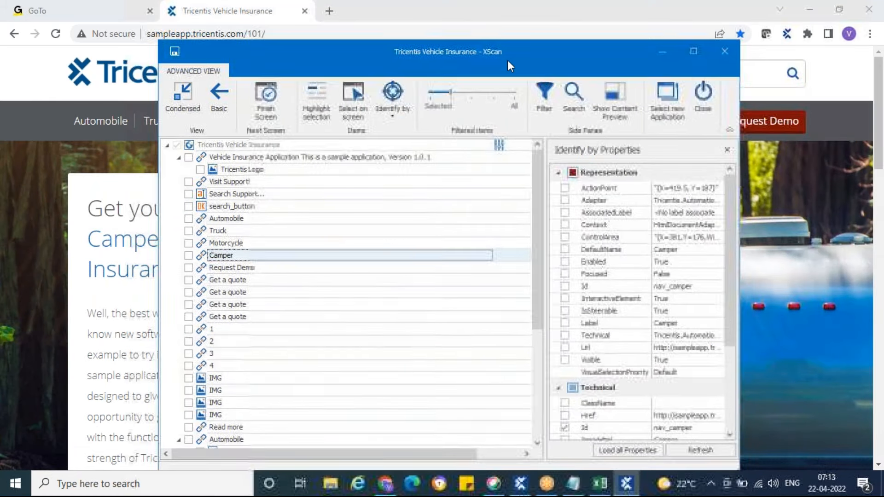
pyautogui.click(694, 55)
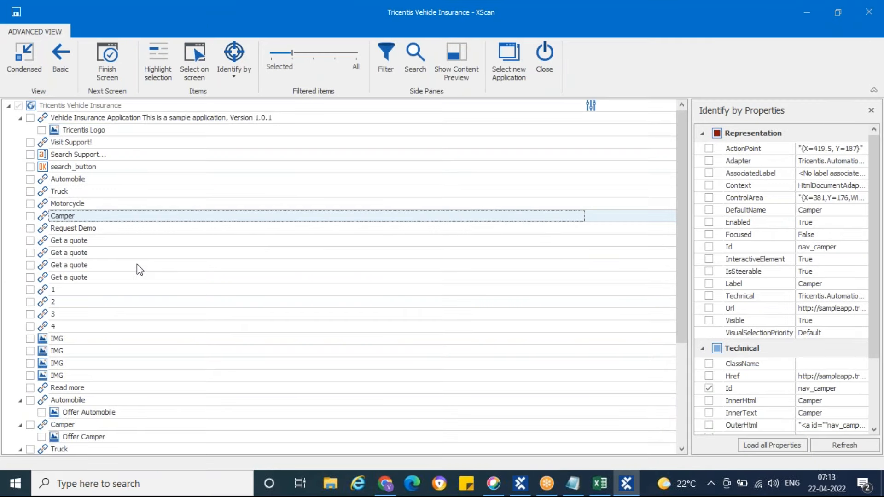
pyautogui.scroll(-2, 176, 240)
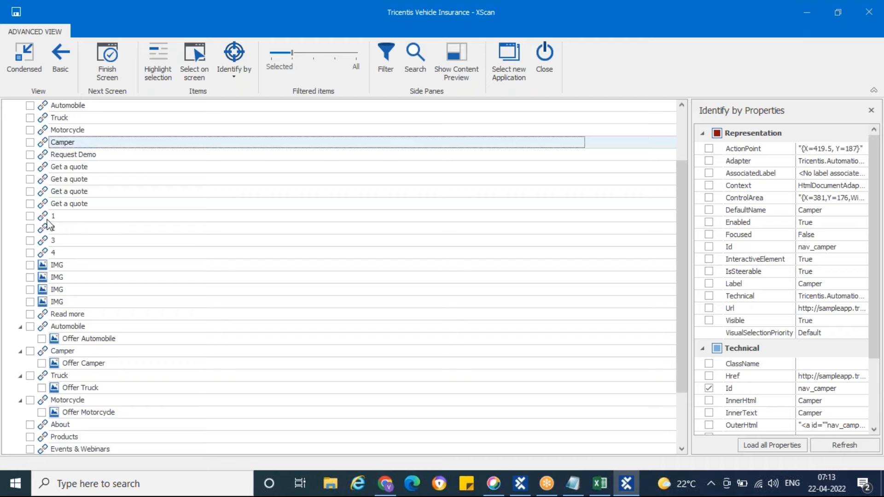
pyautogui.scroll(-2, 79, 281)
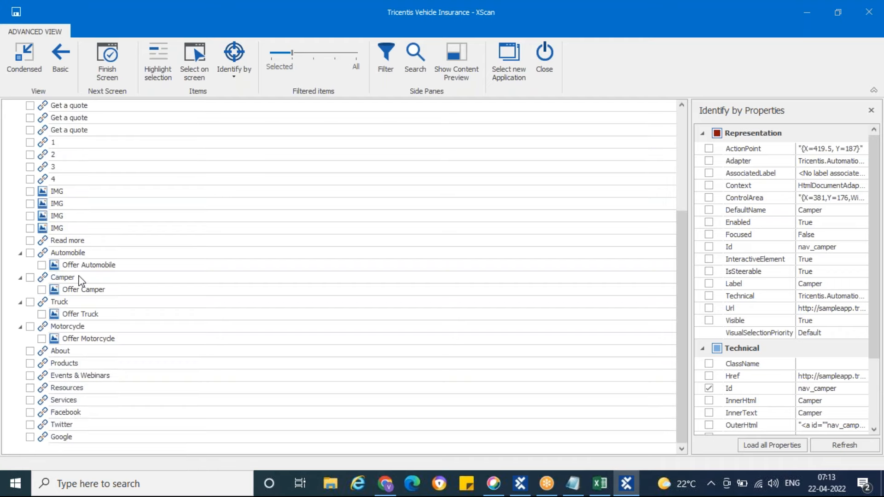
pyautogui.doubleClick(203, 14)
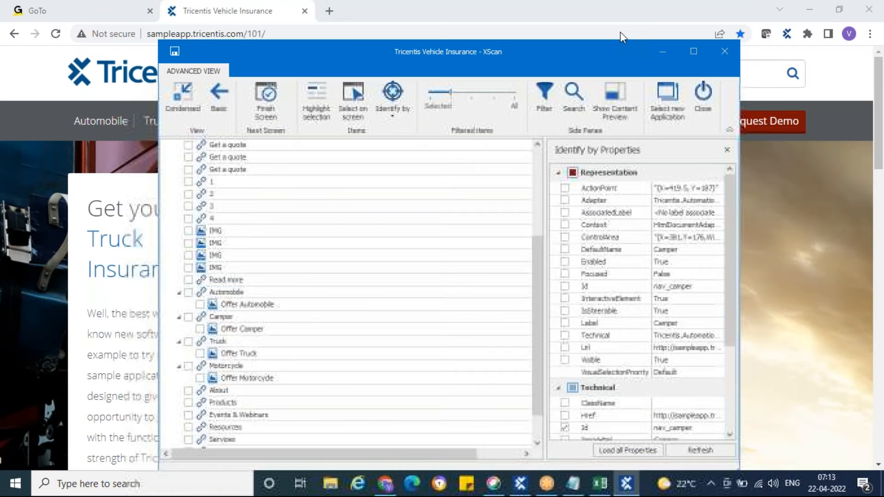
# Look through the insurance page in Chrome down to its footer and compare it with the end of XScan's control list
pyautogui.click(662, 54)
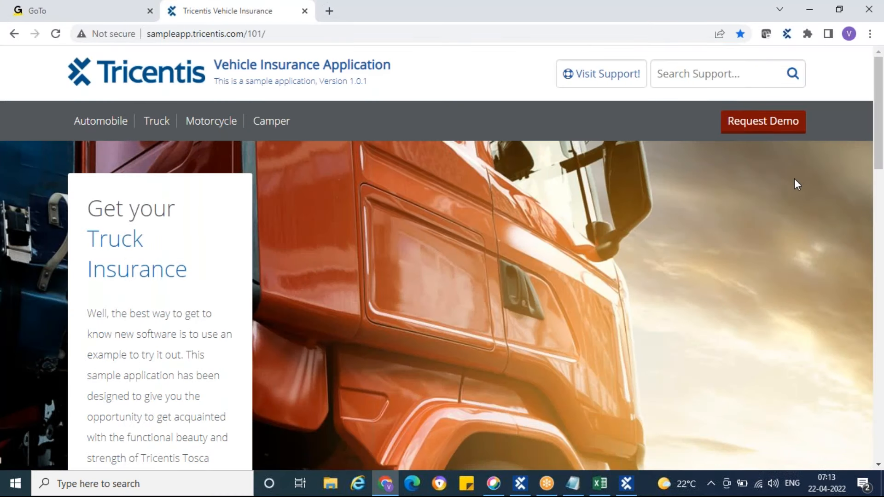
pyautogui.scroll(-8, 795, 180)
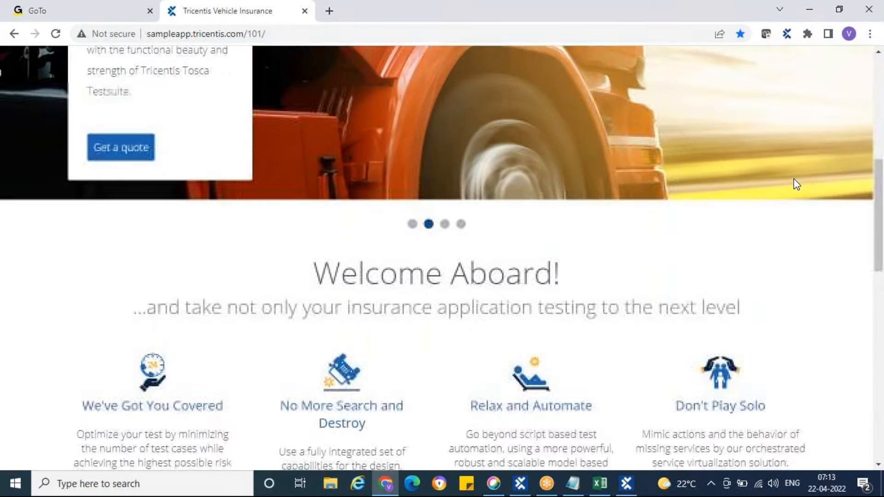
pyautogui.scroll(-15, 794, 184)
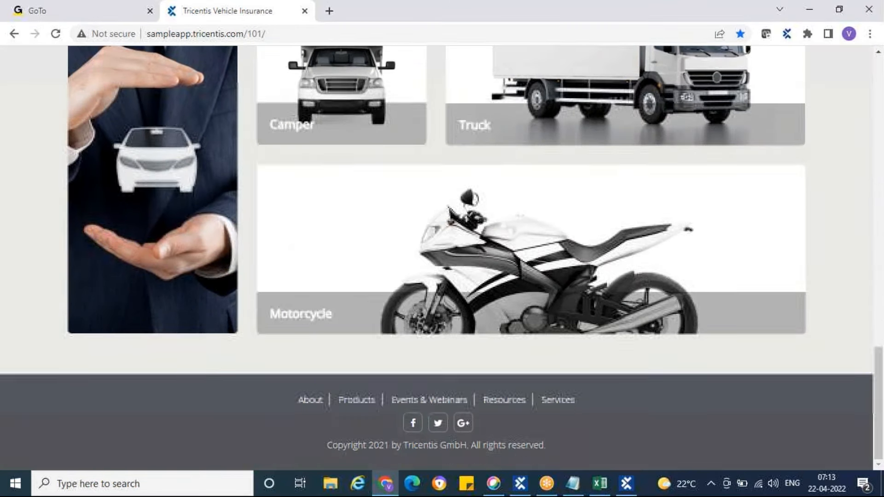
pyautogui.click(626, 484)
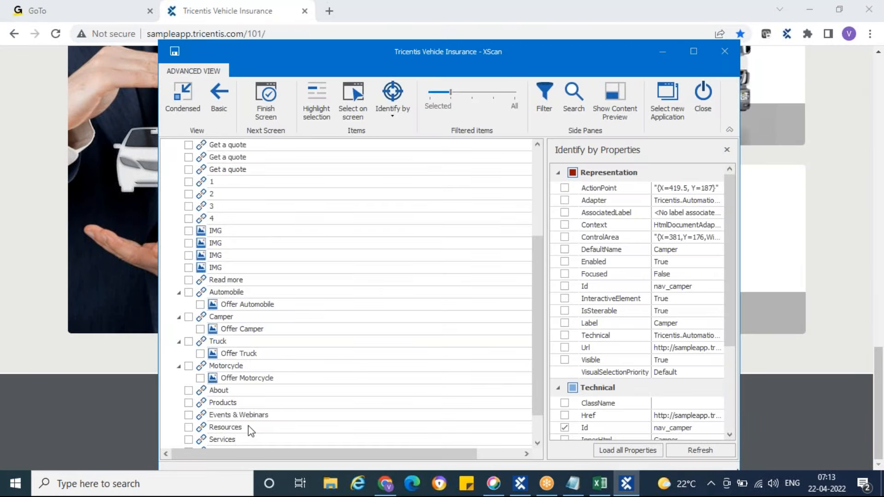
pyautogui.scroll(-1, 270, 287)
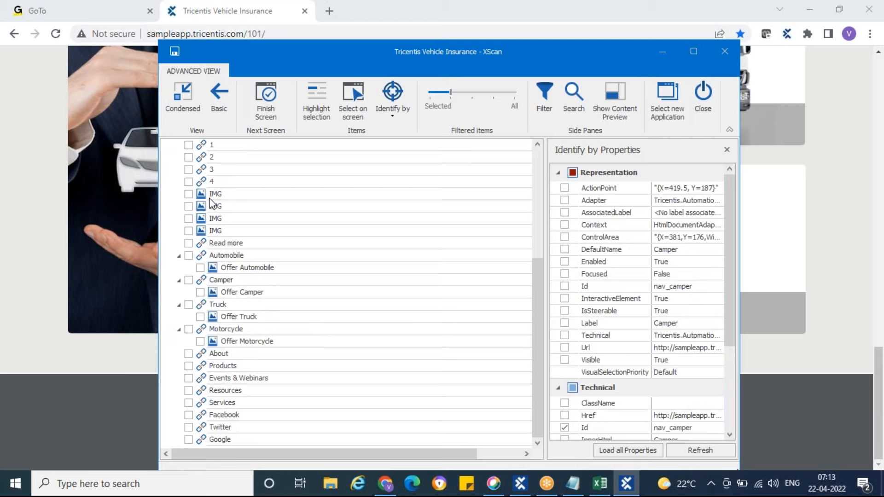
# Check the scanned Read more link against the web page using selection highlighting, moving XScan aside to see it
pyautogui.click(203, 243)
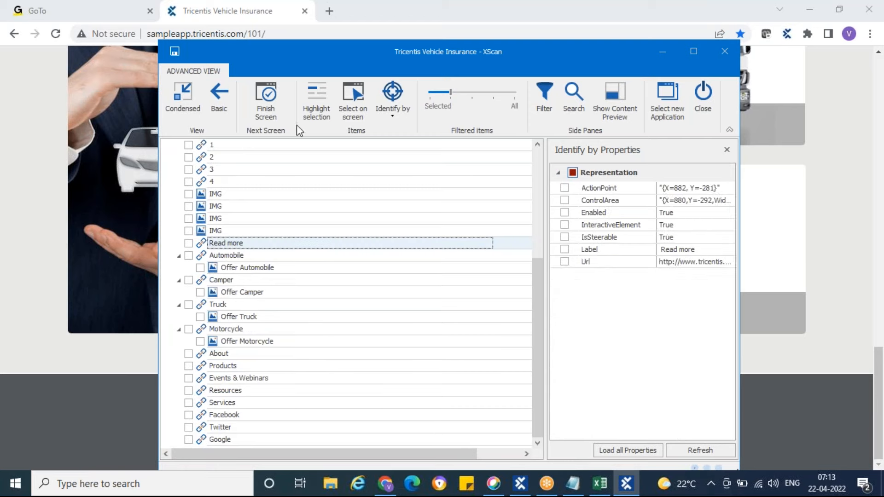
pyautogui.click(314, 106)
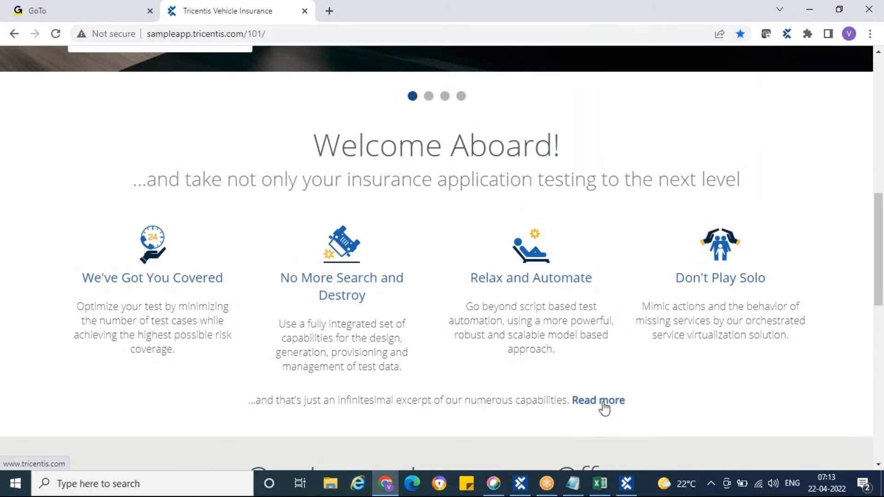
pyautogui.click(630, 492)
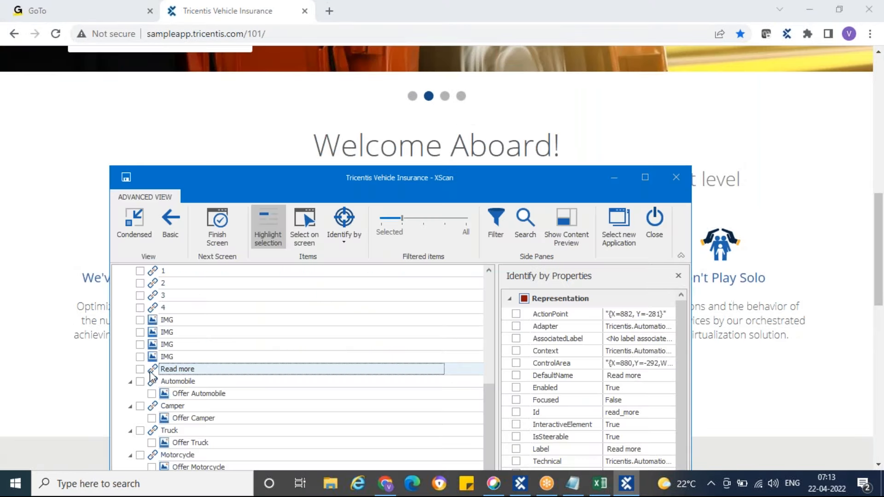
pyautogui.moveTo(531, 179); pyautogui.dragTo(707, 149)
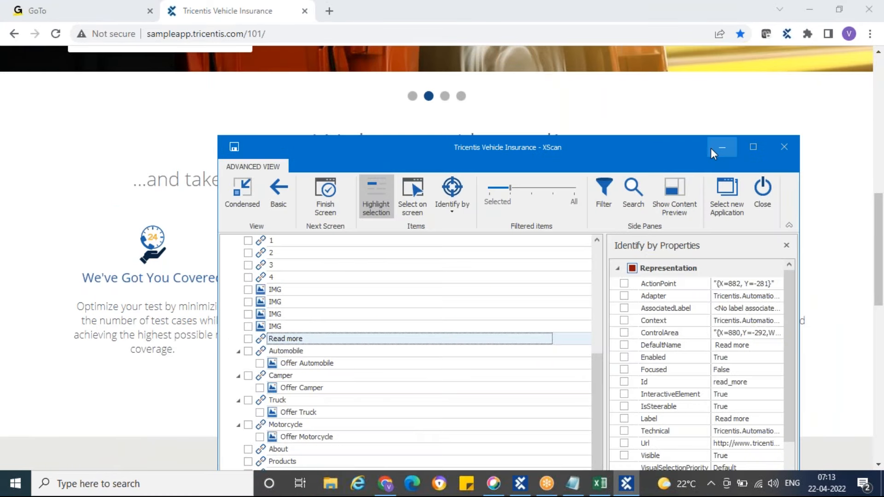
pyautogui.moveTo(487, 157); pyautogui.dragTo(261, 38)
pyautogui.click(69, 232)
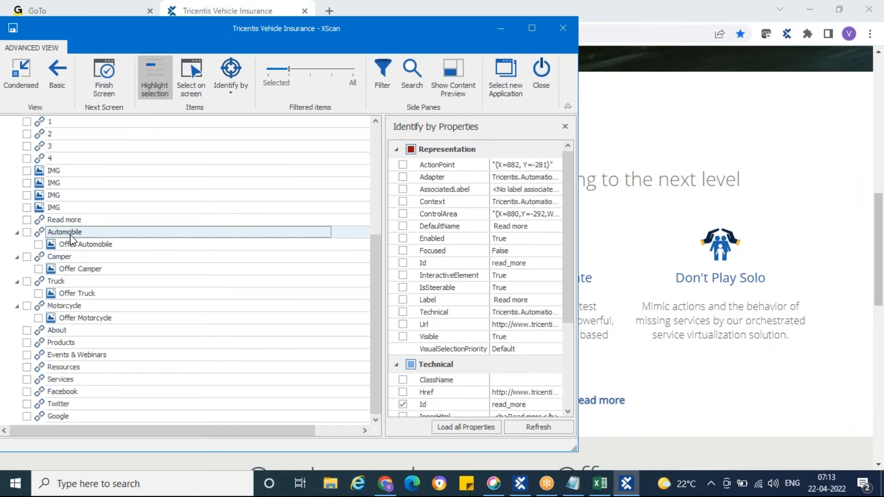
pyautogui.press('Up')
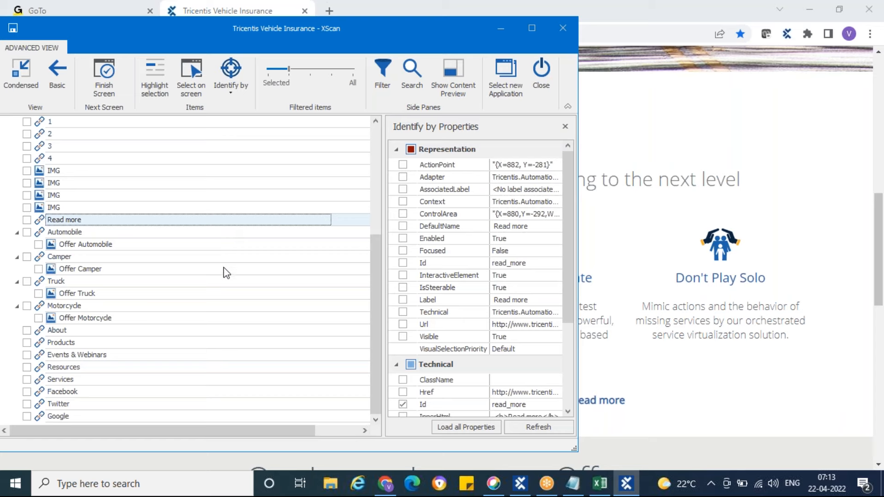
# Minimize XScan and look through the insurance home page from its header to the Our Insane Insurance Offer section
pyautogui.click(501, 28)
pyautogui.scroll(10, 877, 242)
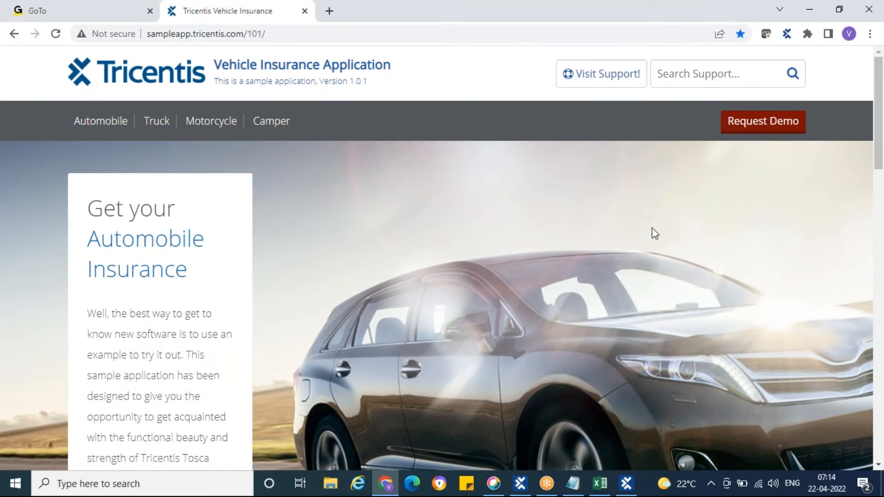
pyautogui.scroll(-12, 652, 228)
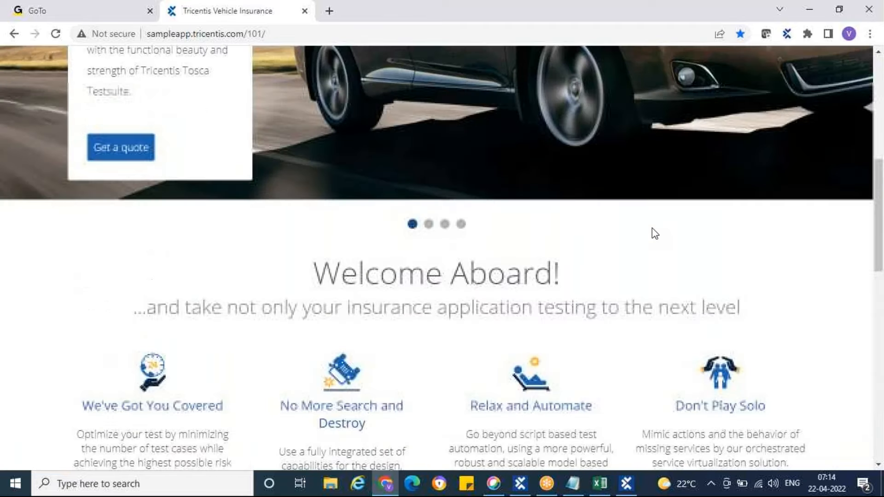
pyautogui.scroll(-3, 652, 228)
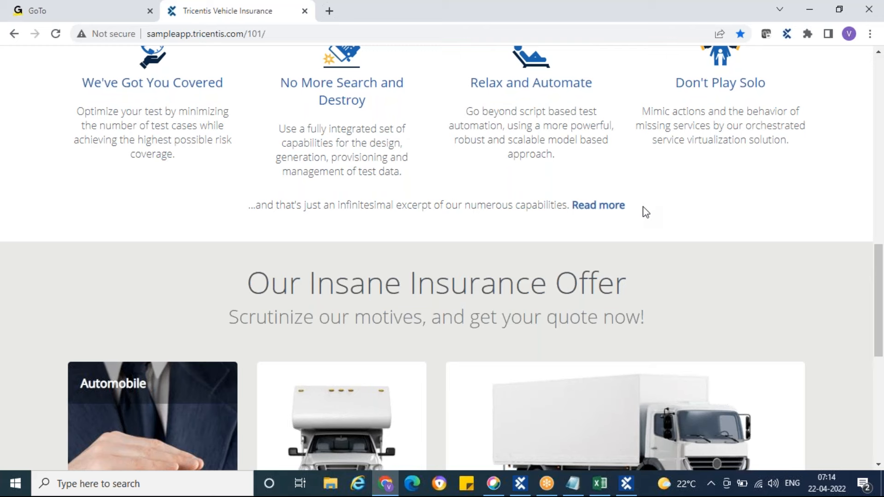
# Bring XScan back from the insurance page, maximize it and return to the start of the scanned control list
pyautogui.scroll(-6, 645, 211)
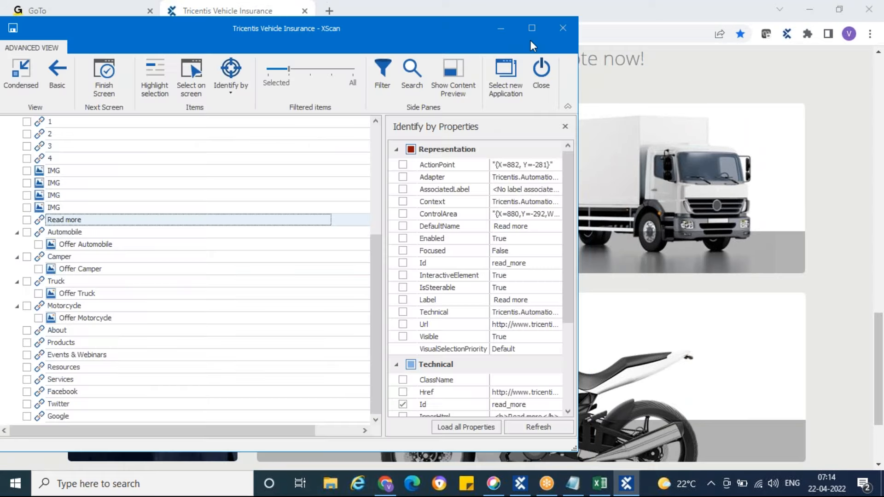
pyautogui.click(531, 28)
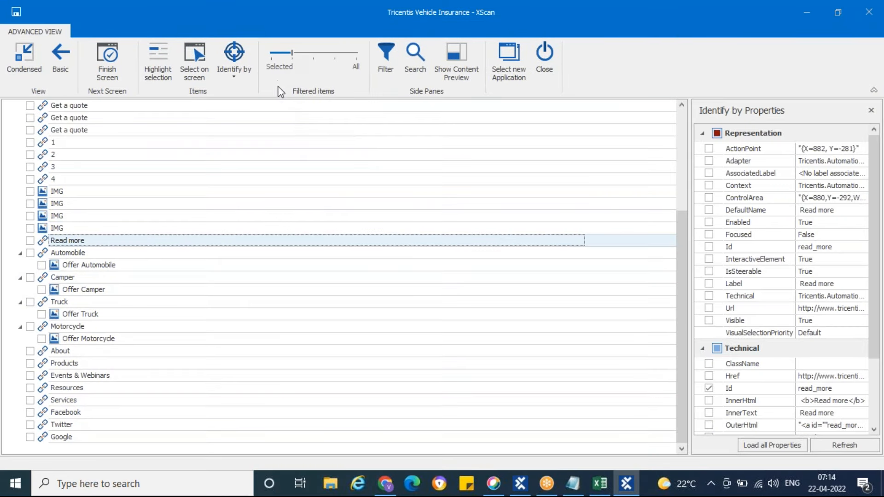
pyautogui.scroll(4, 138, 297)
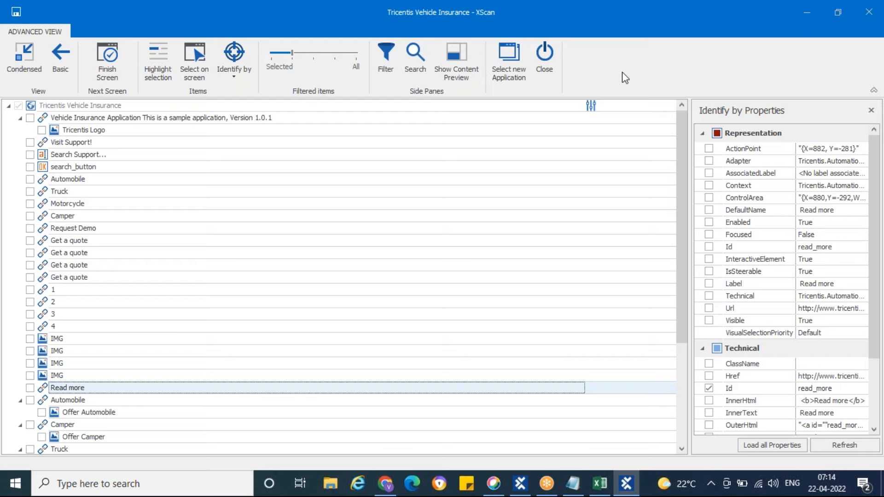
# Preview XScan's Condensed and Basic views, returning to the Advanced view after each one
pyautogui.click(23, 56)
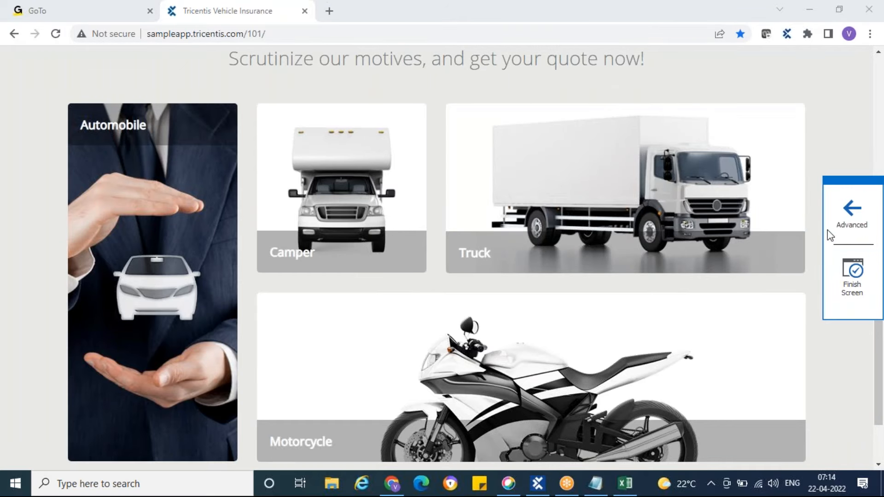
pyautogui.click(853, 220)
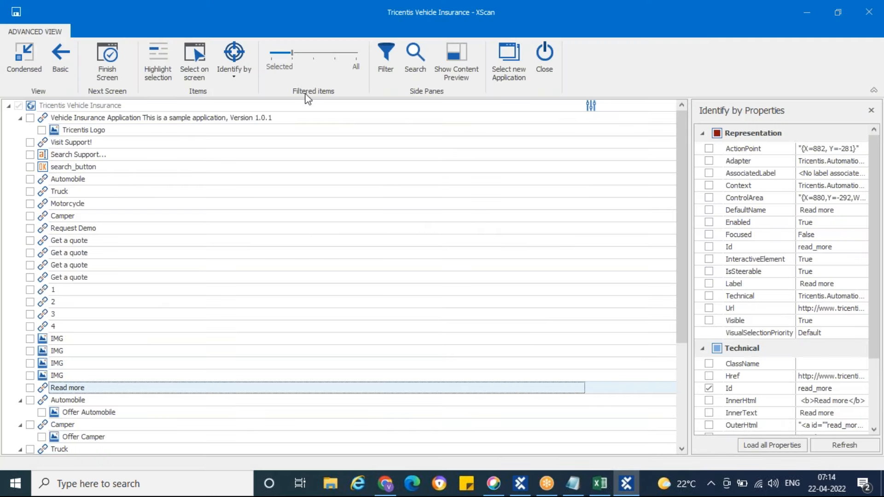
pyautogui.click(65, 66)
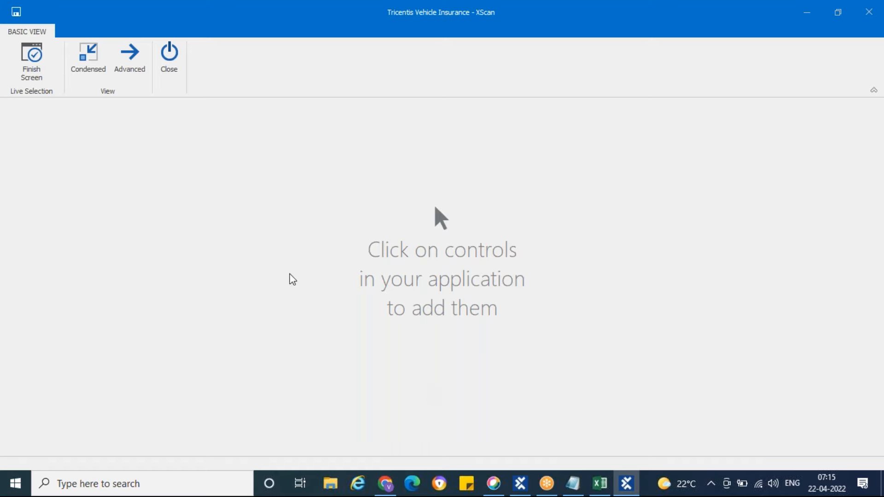
pyautogui.click(127, 67)
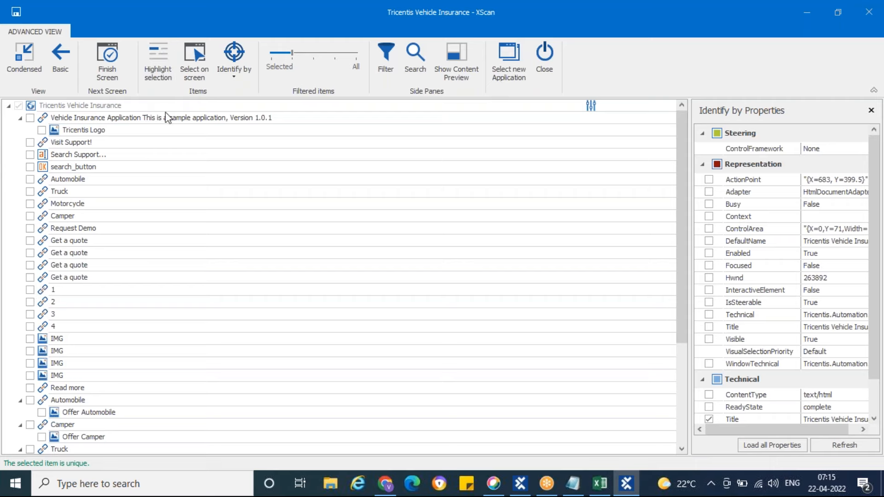
# Highlight the scanned Camper navigation link and compare it with the insurance page header in Chrome before returning to XScan
pyautogui.click(44, 218)
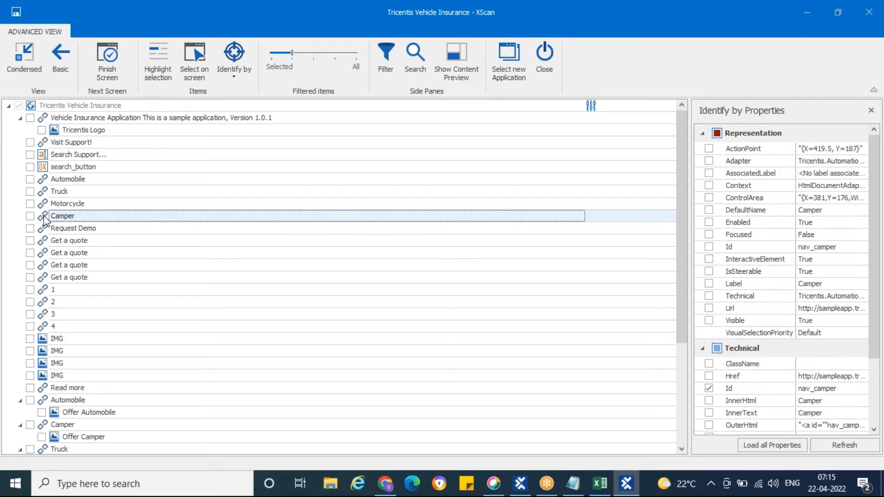
pyautogui.click(150, 64)
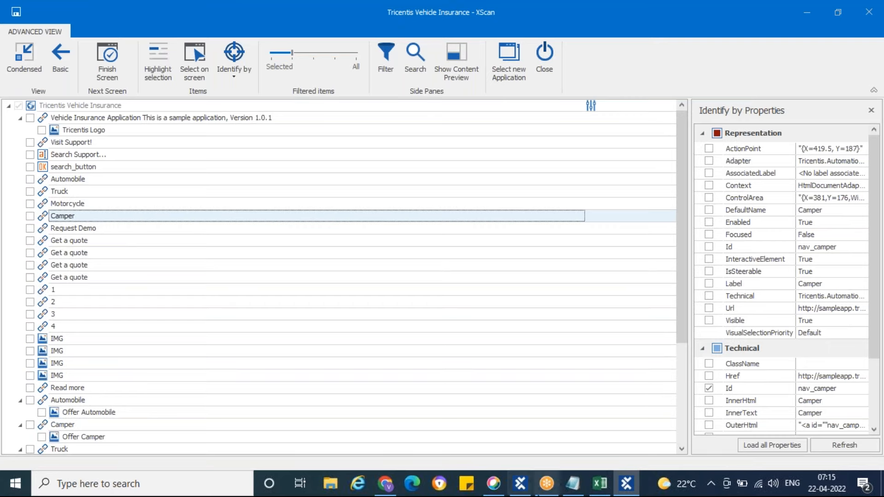
pyautogui.click(385, 486)
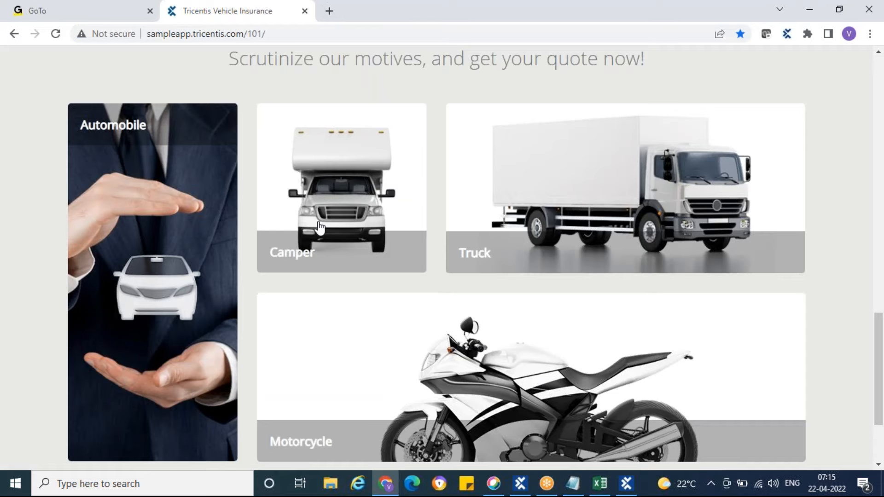
pyautogui.scroll(5, 320, 228)
pyautogui.scroll(10, 320, 227)
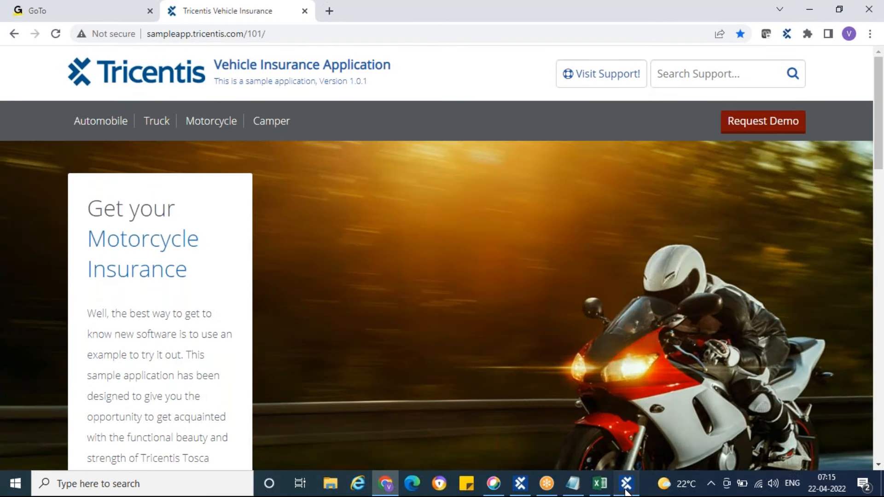
pyautogui.click(626, 488)
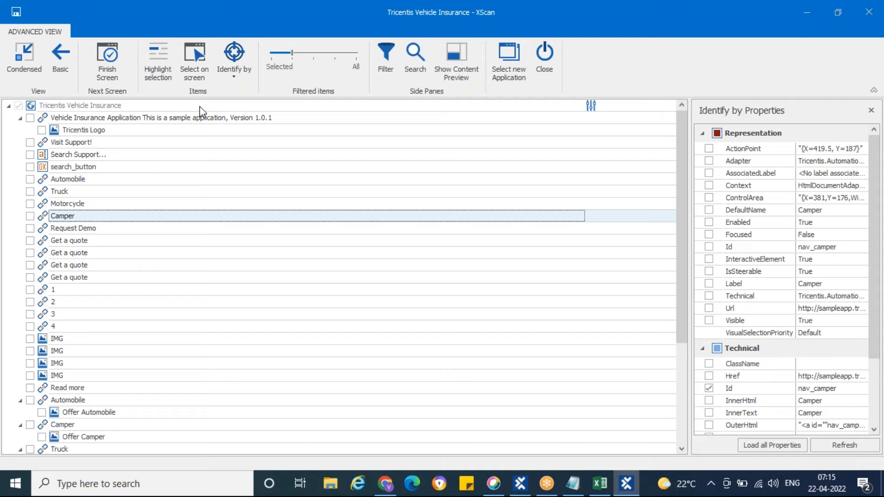
# Review the available identification methods for the Visit Support! link, ending with the Tricentis Vehicle Insurance root item selected
pyautogui.click(234, 75)
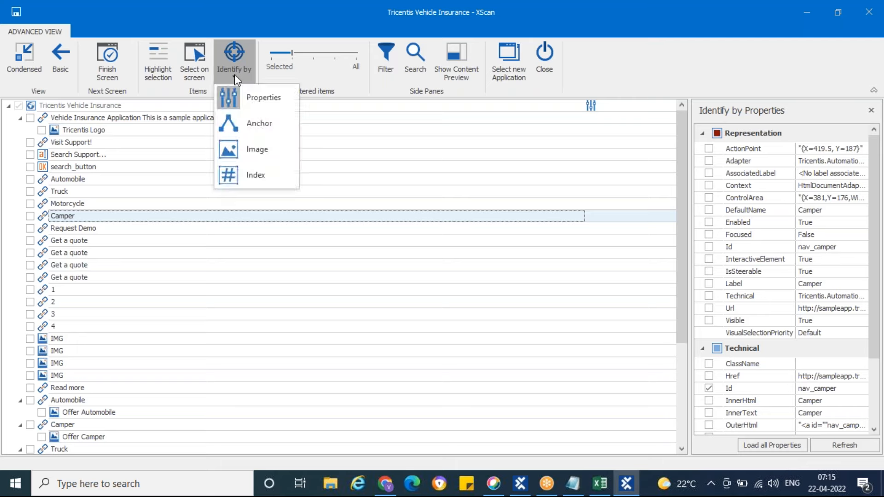
pyautogui.click(190, 143)
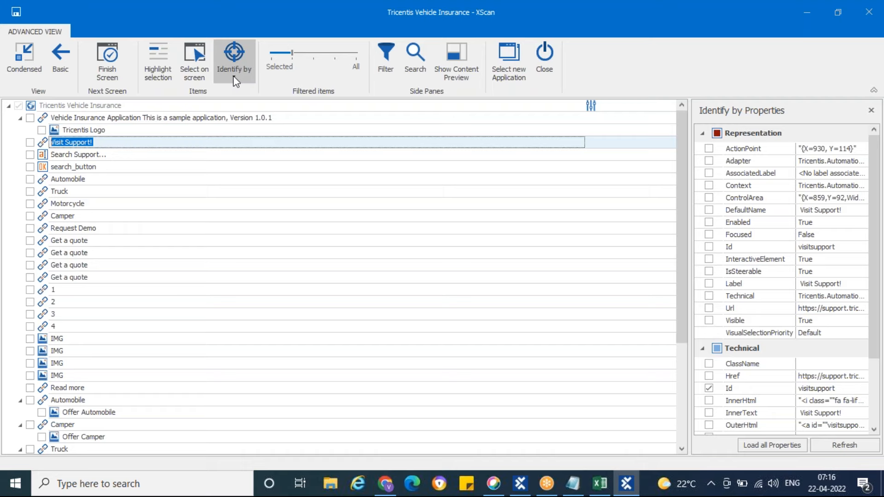
pyautogui.click(234, 72)
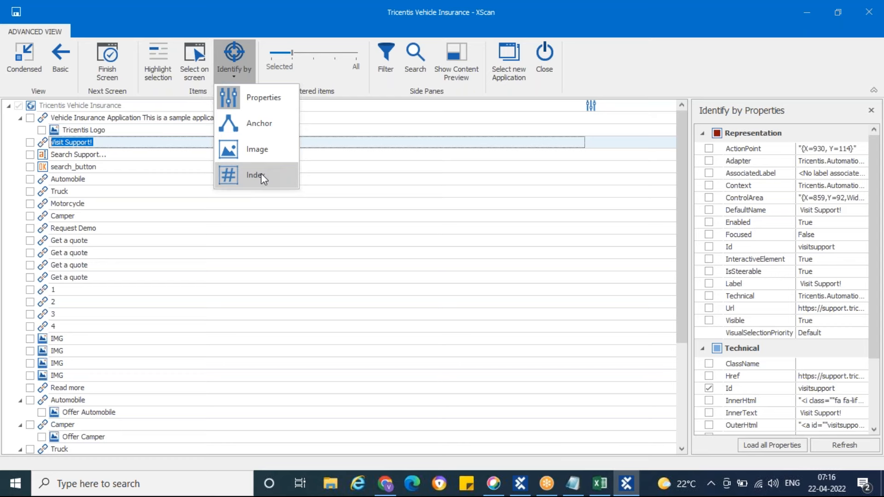
pyautogui.click(97, 106)
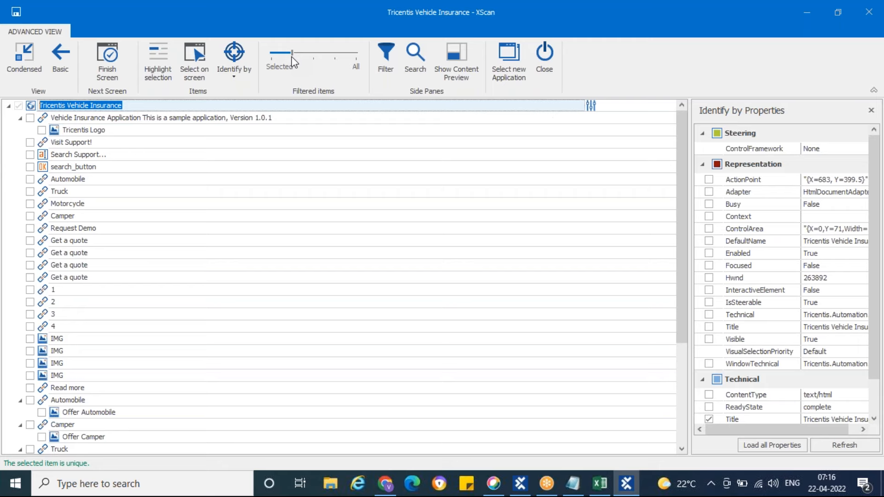
# Minimize XScan, look through the insurance page down to its footer links, and reopen XScan
pyautogui.click(810, 12)
pyautogui.scroll(-1, 460, 217)
pyautogui.scroll(-8, 433, 234)
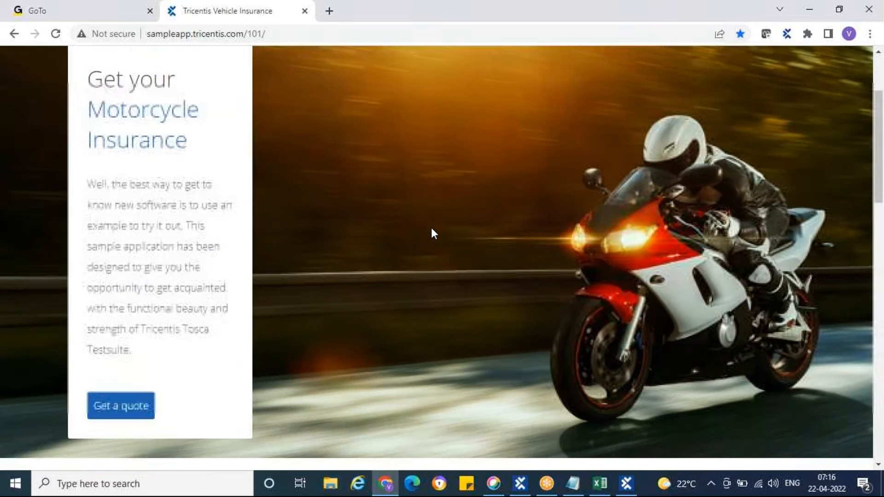
pyautogui.scroll(-13, 433, 234)
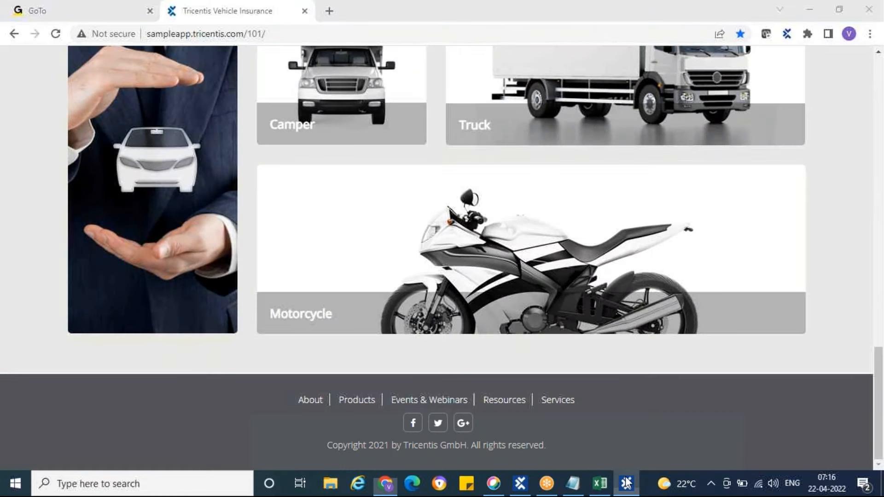
pyautogui.click(626, 483)
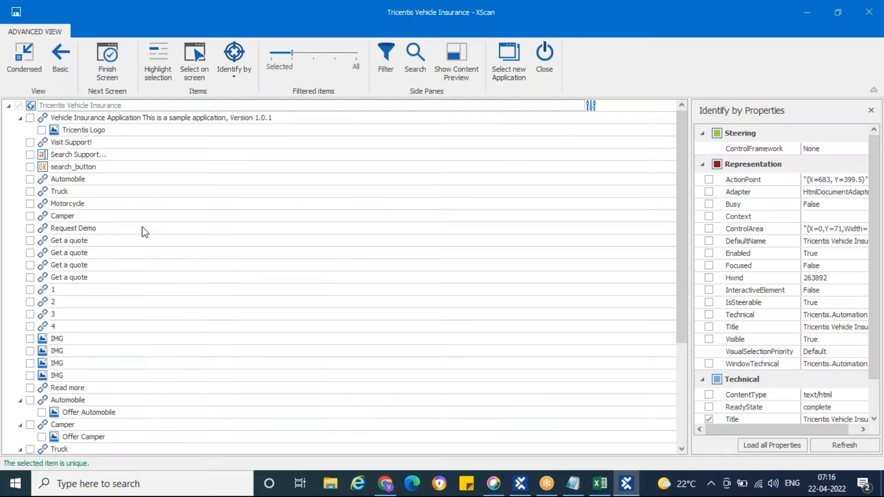
# Restore XScan's smaller window size and place it beside the insurance page, with the page returned to its header
pyautogui.click(838, 12)
pyautogui.moveTo(214, 15); pyautogui.dragTo(636, 27)
pyautogui.scroll(10, 316, 238)
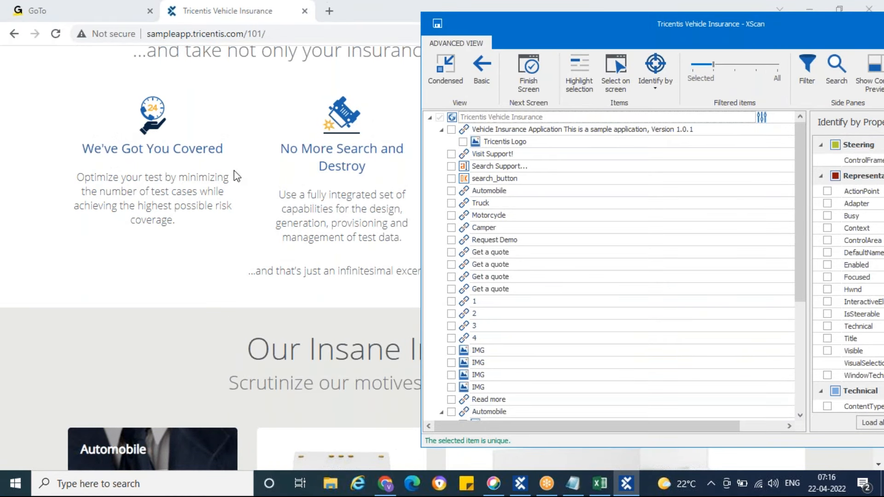
pyautogui.scroll(1, 246, 166)
pyautogui.scroll(8, 246, 169)
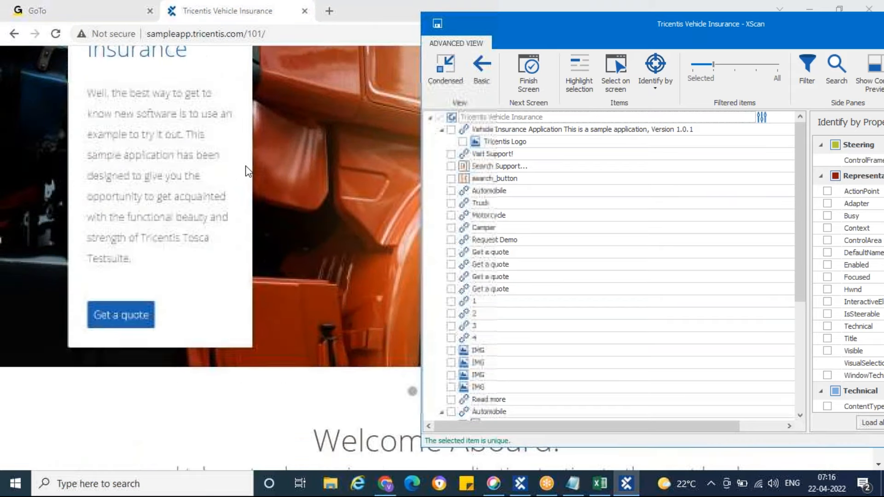
pyautogui.moveTo(648, 23); pyautogui.dragTo(666, 35)
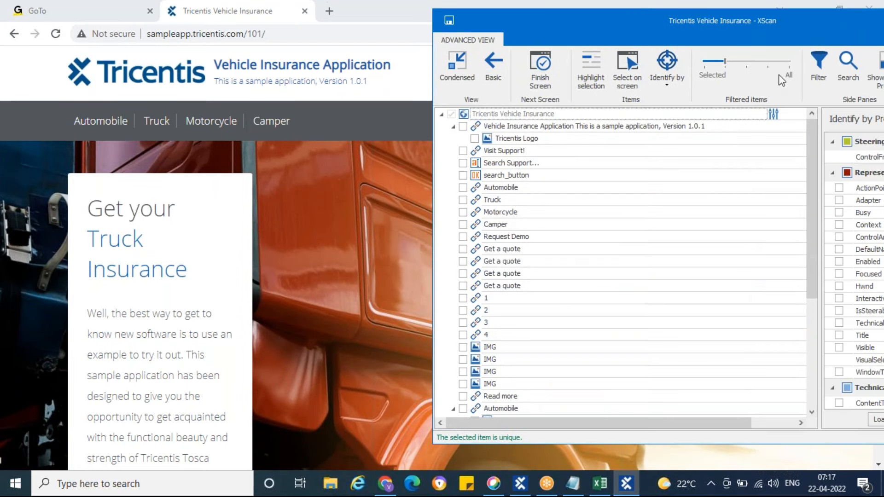
# Raise the filtered items level stepwise to All and examine the expanded HTML element tree
pyautogui.click(751, 63)
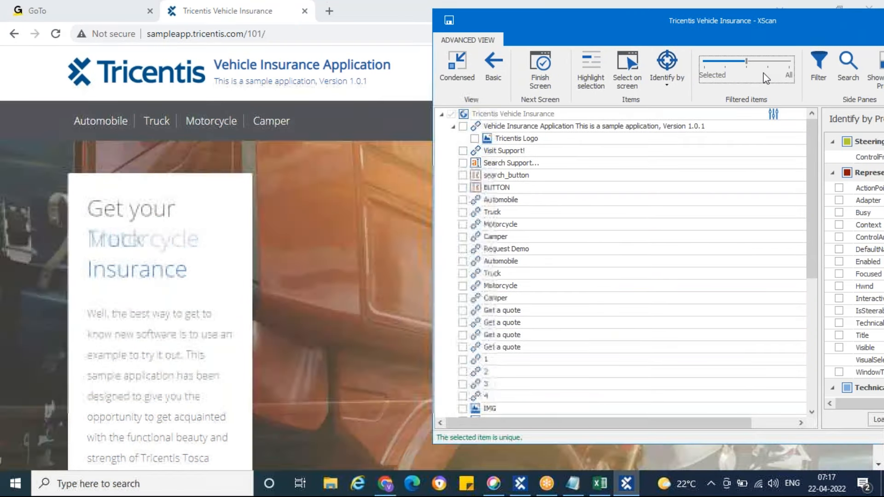
pyautogui.scroll(-7, 686, 182)
pyautogui.click(772, 60)
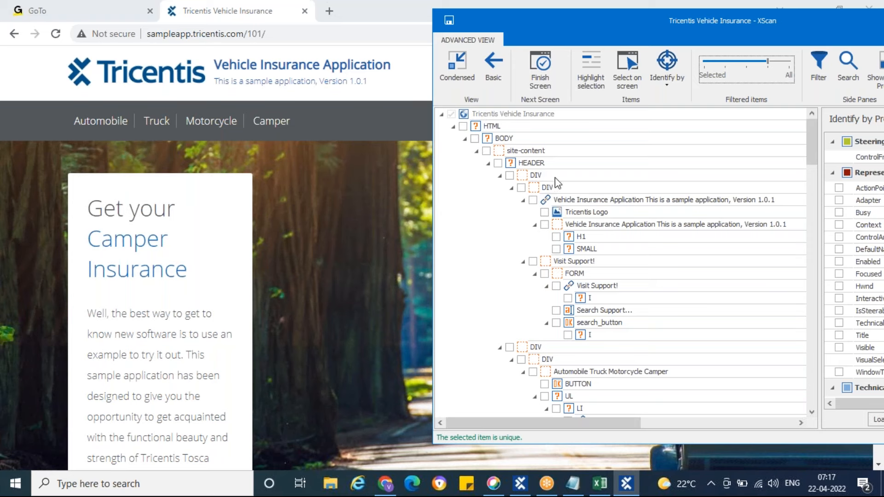
pyautogui.click(792, 68)
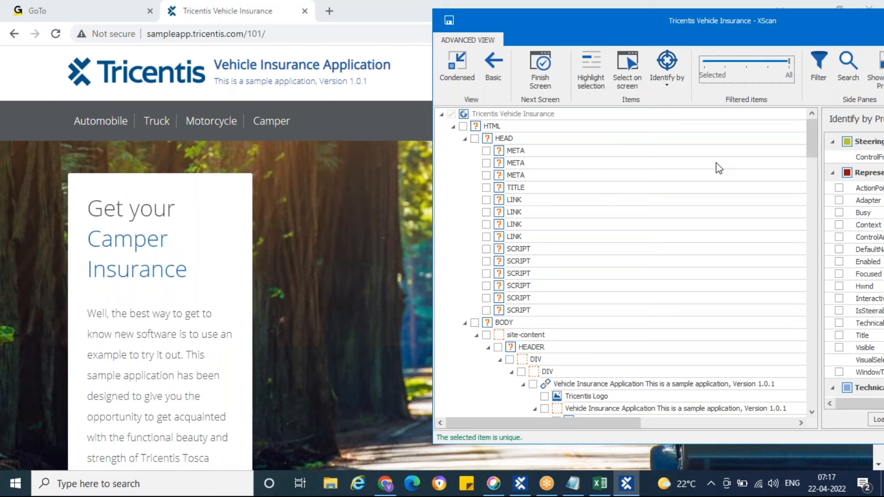
pyautogui.scroll(-6, 717, 162)
pyautogui.scroll(-6, 716, 162)
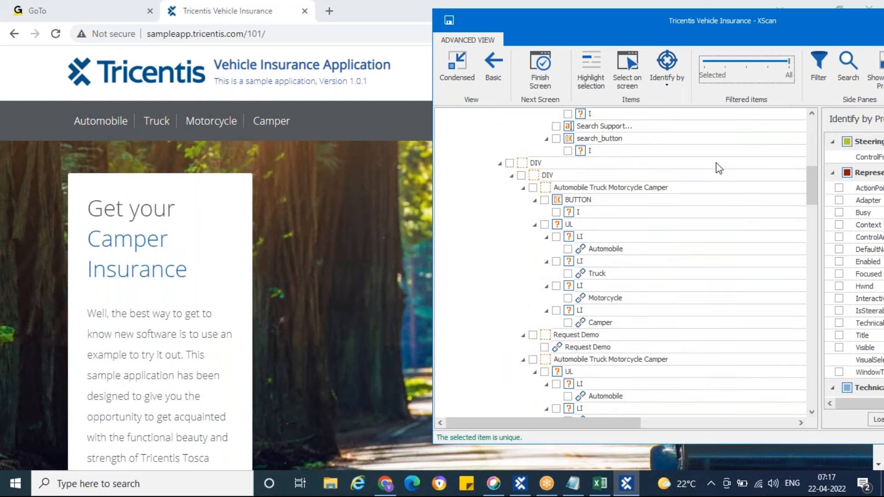
# Minimize XScan, open Chrome's developer tools on the insurance page, and expand the head element
pyautogui.moveTo(745, 23); pyautogui.dragTo(462, 72)
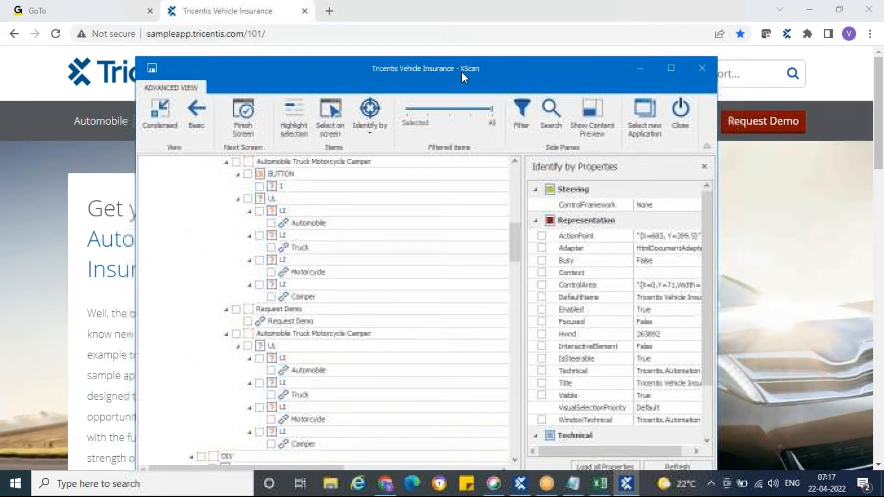
pyautogui.click(639, 69)
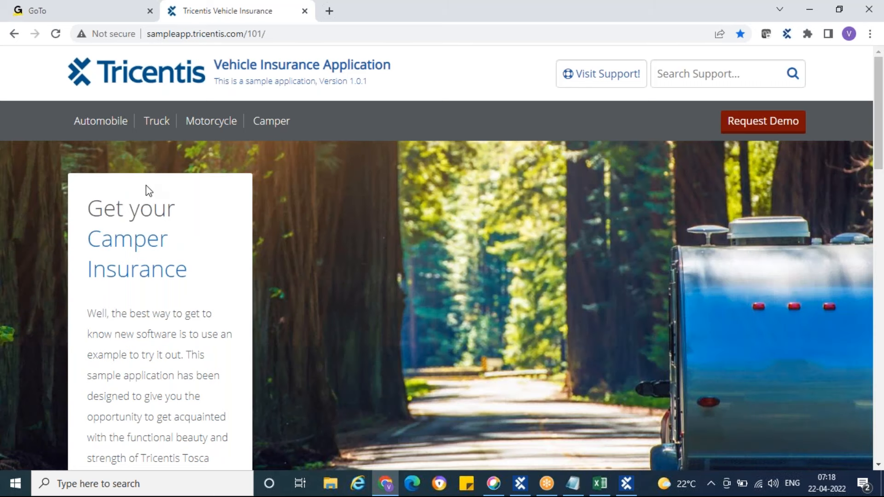
pyautogui.press('F12')
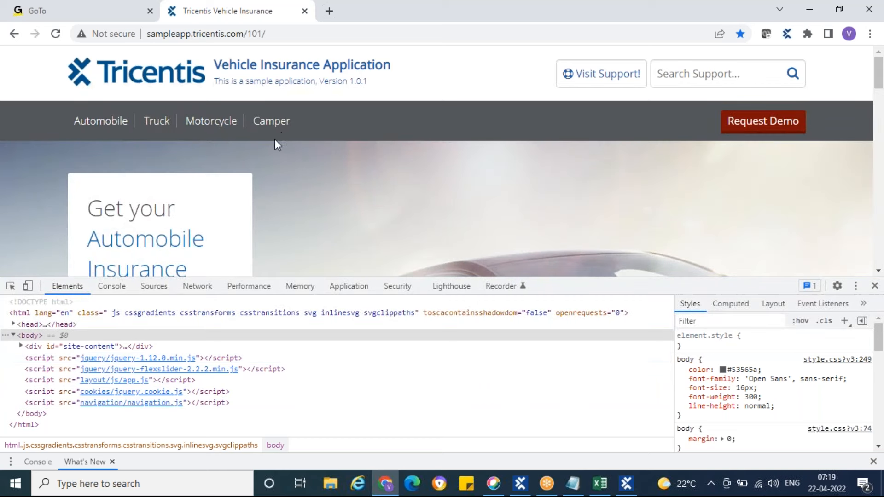
pyautogui.click(13, 325)
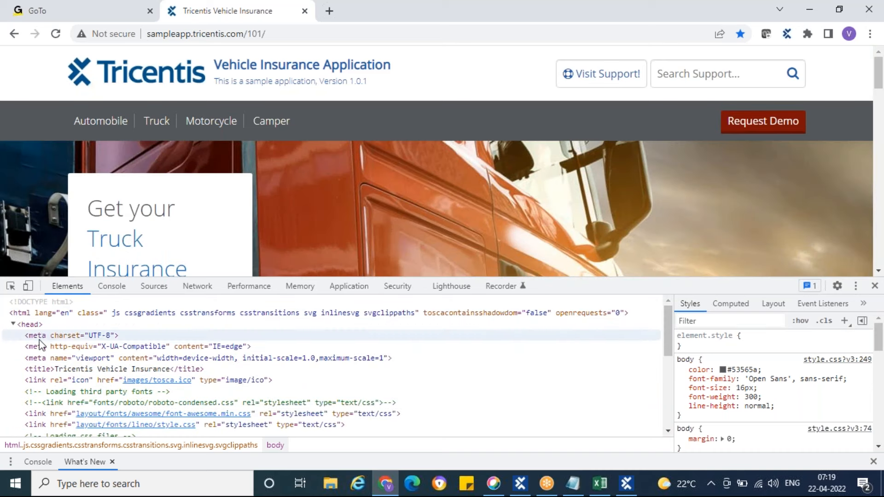
# Compare the HEAD elements in XScan's tree with the page source by placing XScan beside the developer tools, and minimize it
pyautogui.click(627, 484)
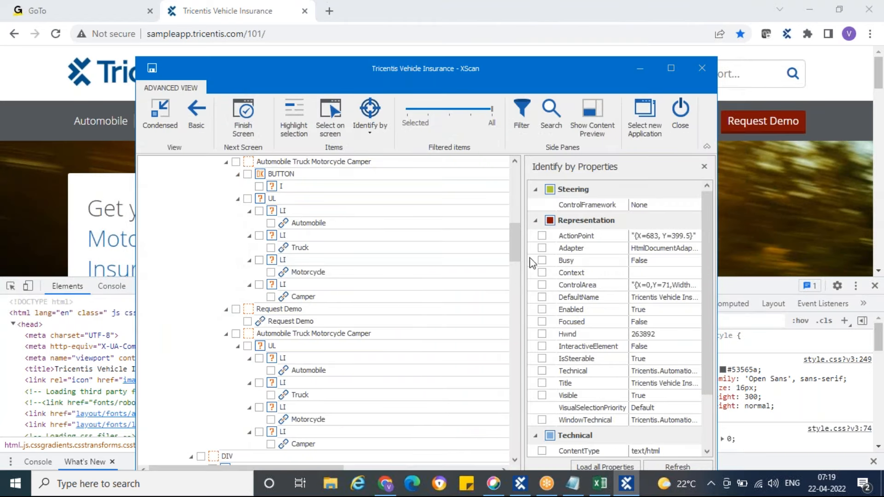
pyautogui.moveTo(512, 251); pyautogui.dragTo(407, 96)
pyautogui.moveTo(378, 68); pyautogui.dragTo(636, 94)
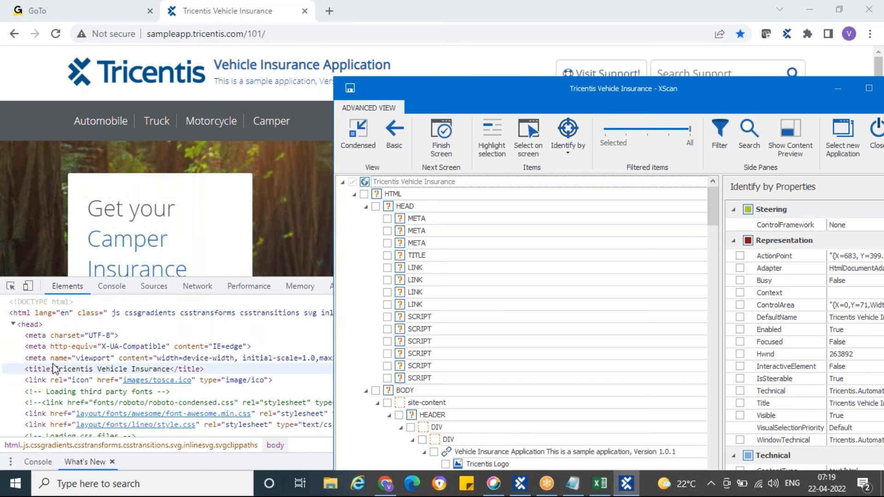
pyautogui.click(838, 89)
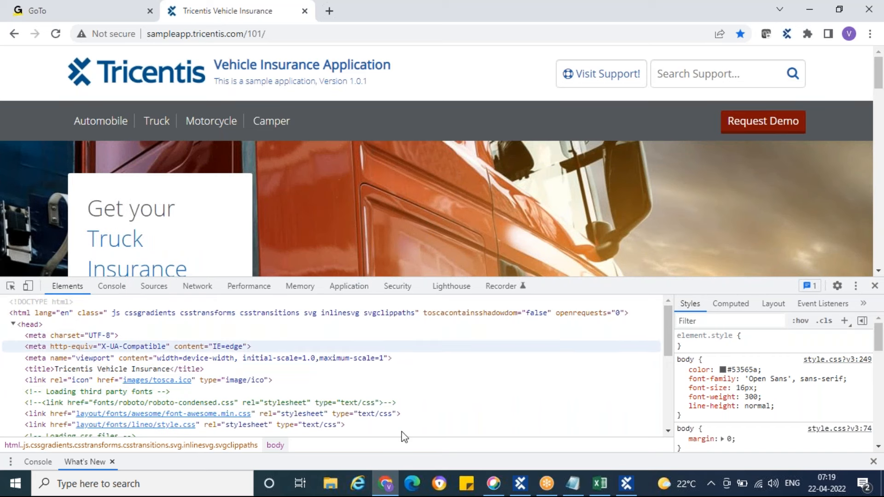
# Bring XScan back over the page, select the HEAD element and examine its Representation, Technical and Transition properties in a widened properties pane
pyautogui.click(626, 484)
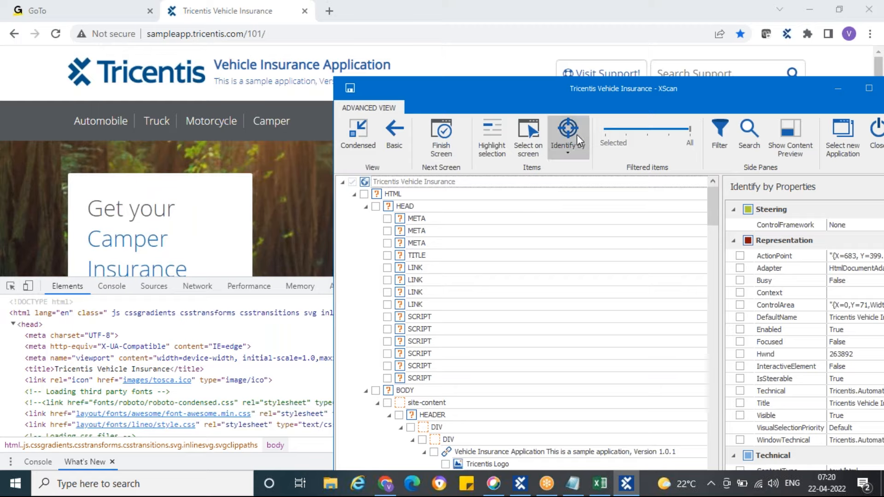
pyautogui.moveTo(604, 90); pyautogui.dragTo(344, 55)
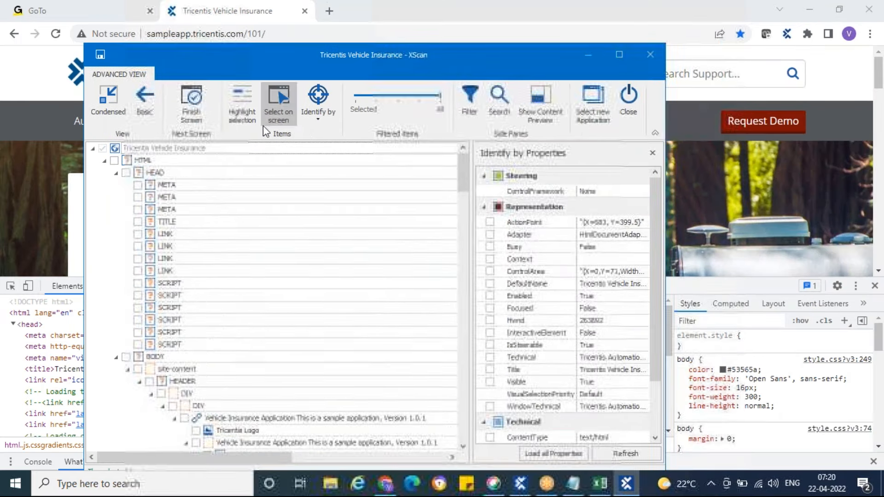
pyautogui.click(140, 176)
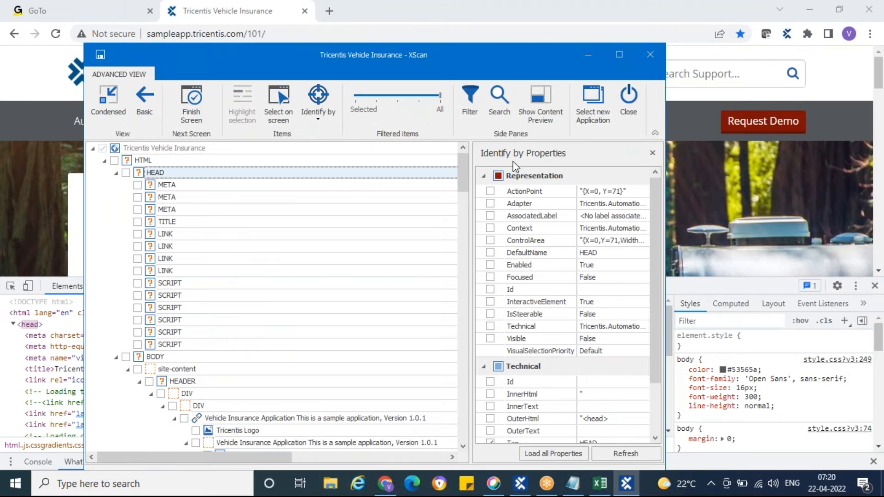
pyautogui.moveTo(470, 231); pyautogui.dragTo(397, 227)
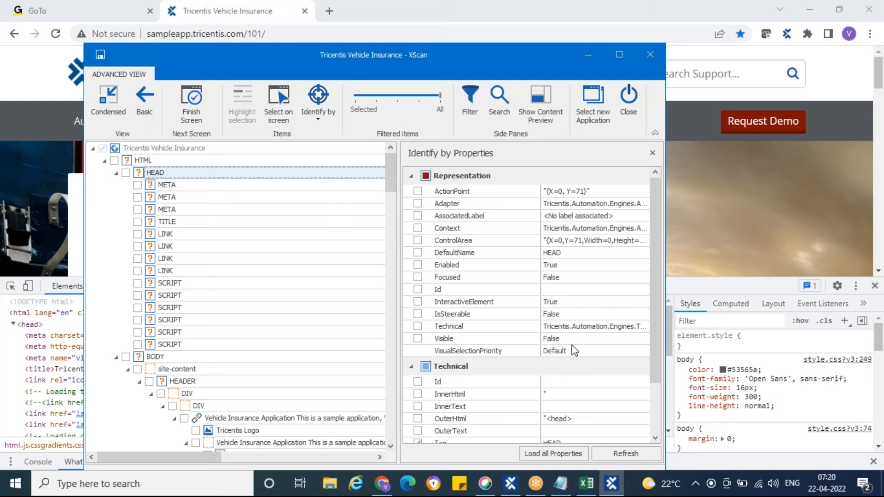
pyautogui.scroll(-2, 573, 347)
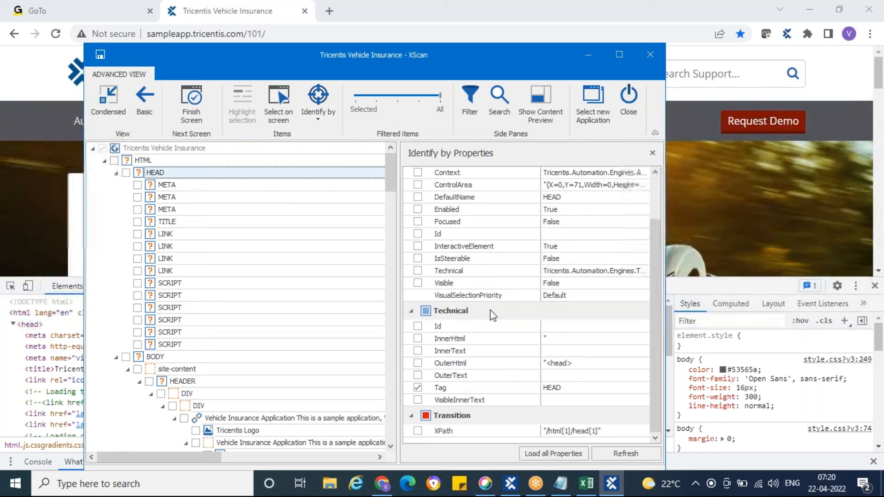
pyautogui.scroll(2, 459, 318)
pyautogui.scroll(-2, 477, 302)
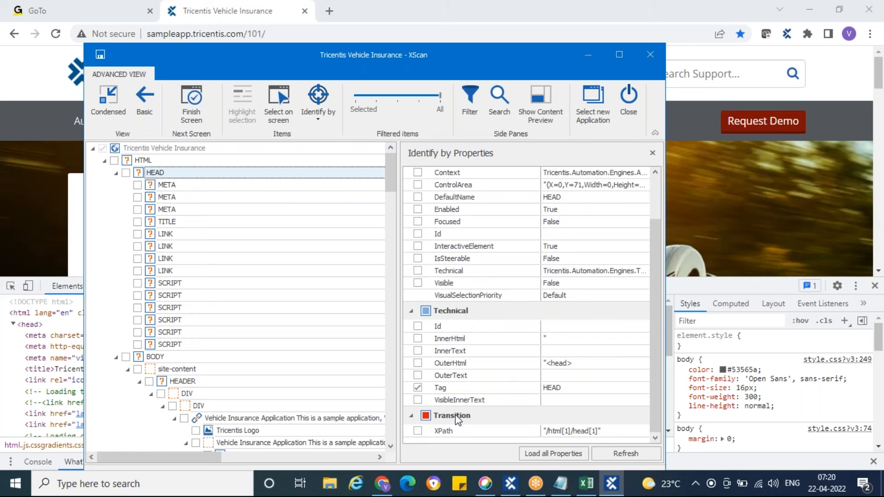
# Place XScan beside the developer tools, compare its tree with the page source down to the body element, and minimize it
pyautogui.moveTo(333, 61); pyautogui.dragTo(626, 52)
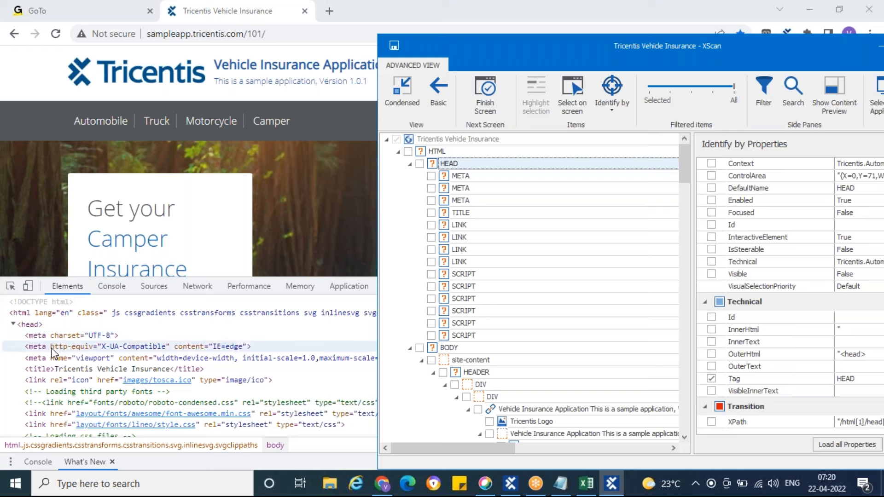
pyautogui.scroll(-10, 55, 348)
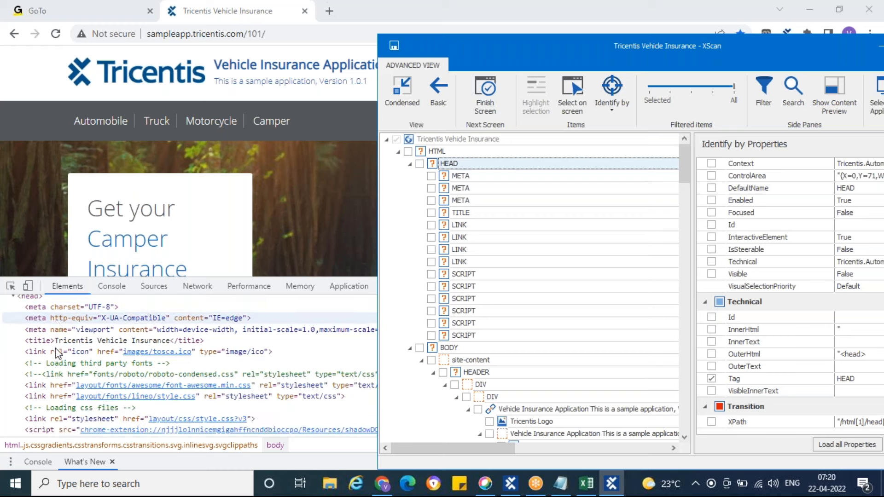
pyautogui.click(879, 48)
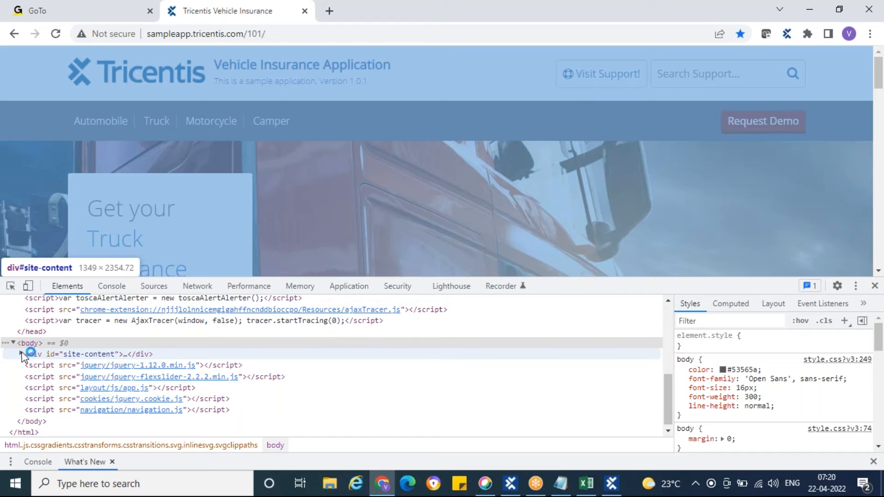
# Expand the site-content div and its site-header element in the page source
pyautogui.click(21, 354)
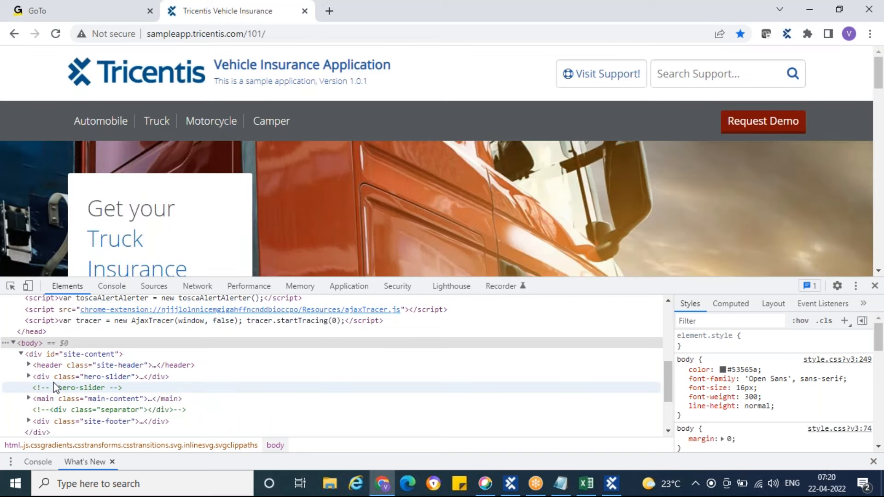
pyautogui.scroll(-3, 54, 388)
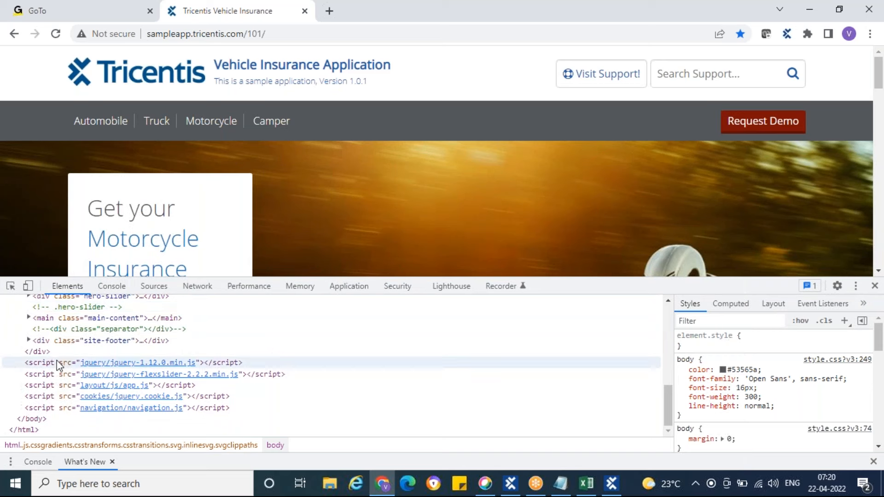
pyautogui.scroll(3, 57, 359)
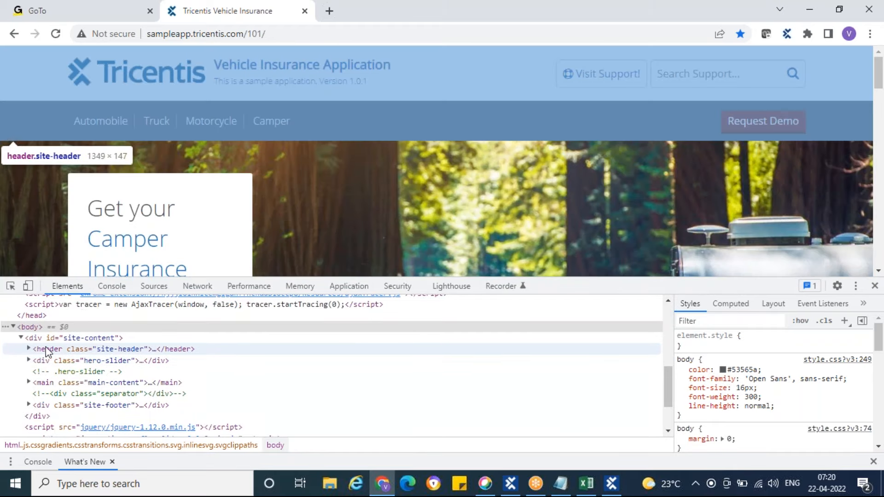
pyautogui.click(29, 349)
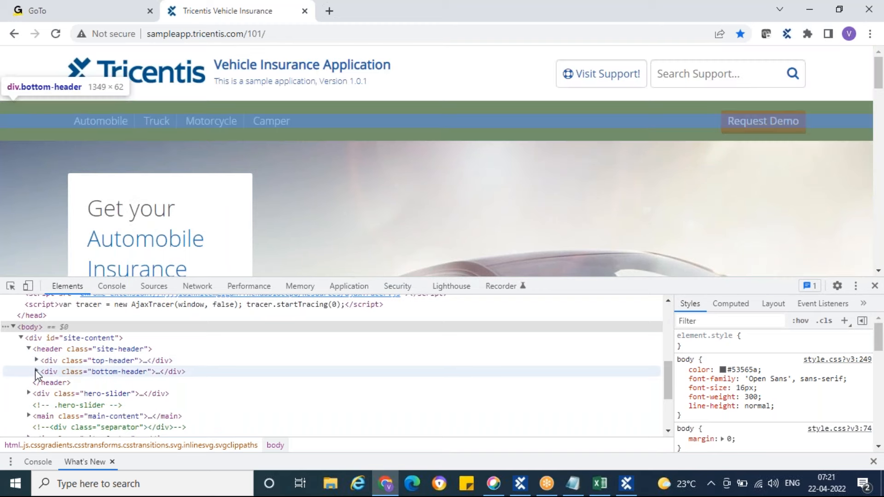
# Expand the bottom-header, container, main-navigation and menu elements down to the first menu item's nav_automobile link
pyautogui.click(36, 372)
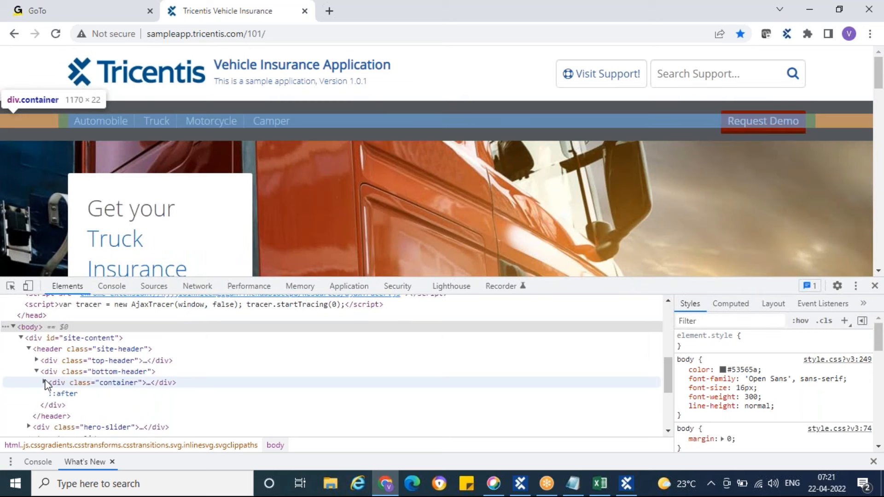
pyautogui.click(44, 383)
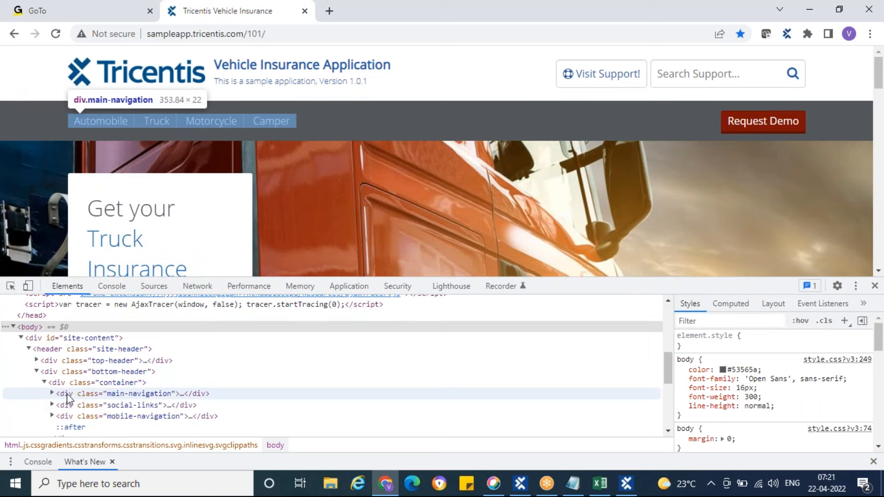
pyautogui.click(52, 393)
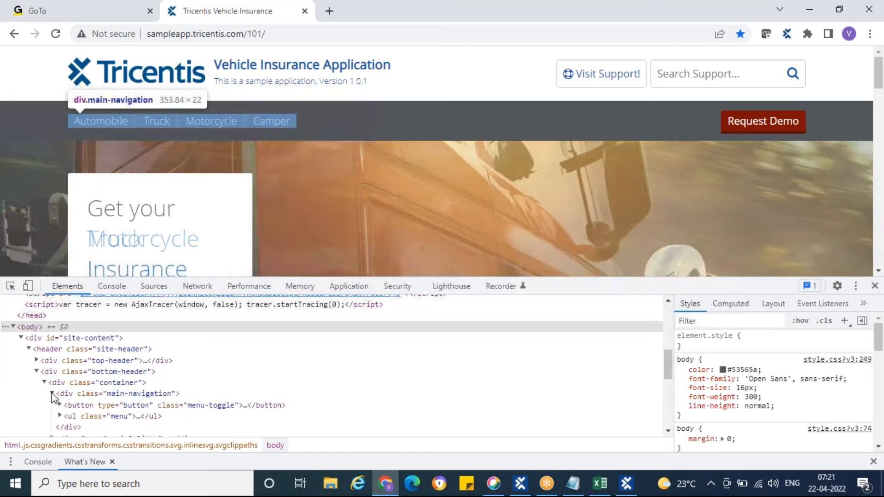
pyautogui.scroll(-1, 73, 377)
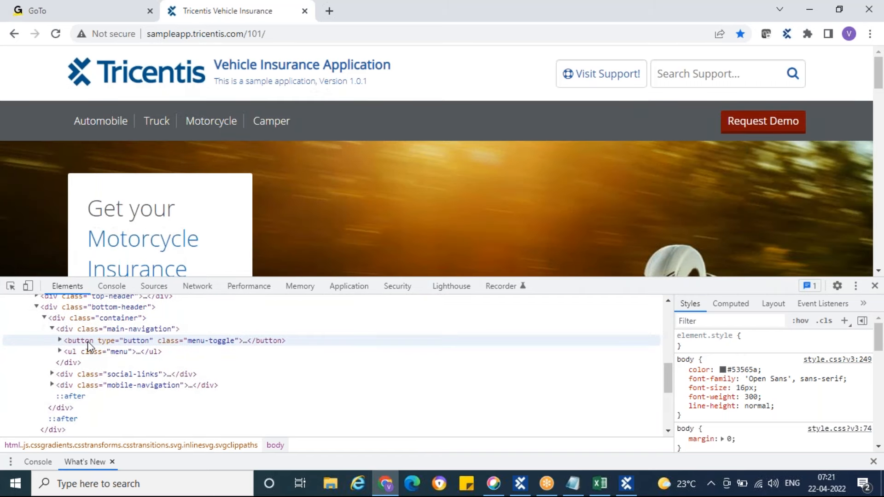
pyautogui.click(59, 352)
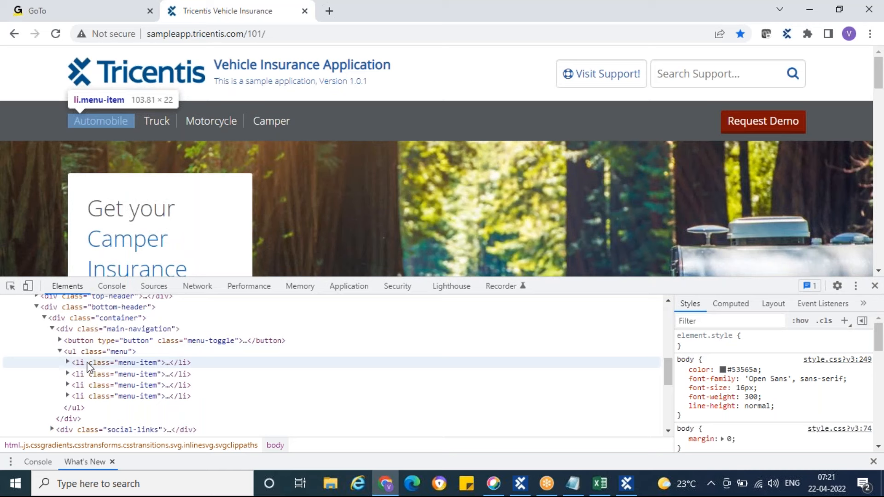
pyautogui.click(67, 363)
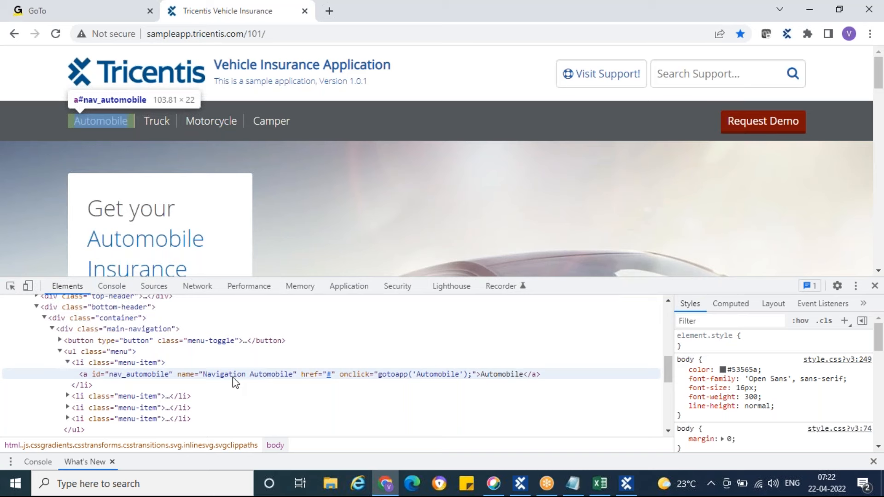
# Restore XScan, collapse the HEAD node and locate the Automobile link under the header's UL and LI elements
pyautogui.click(629, 483)
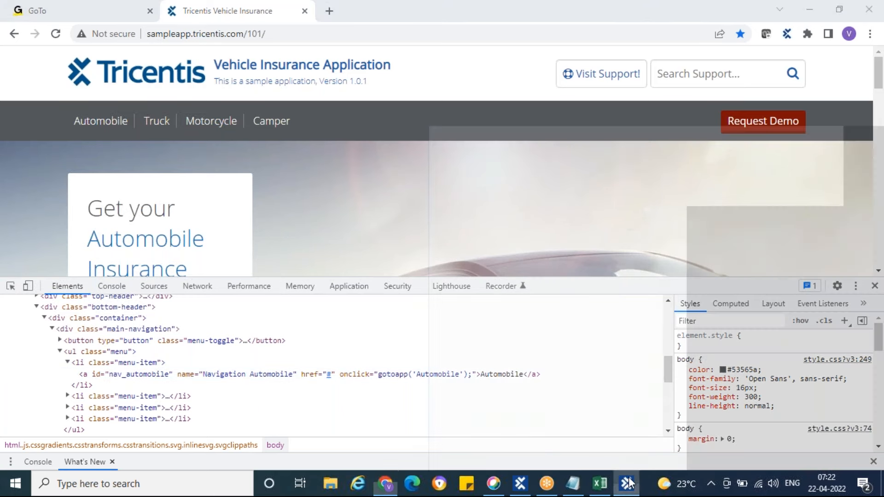
pyautogui.click(410, 164)
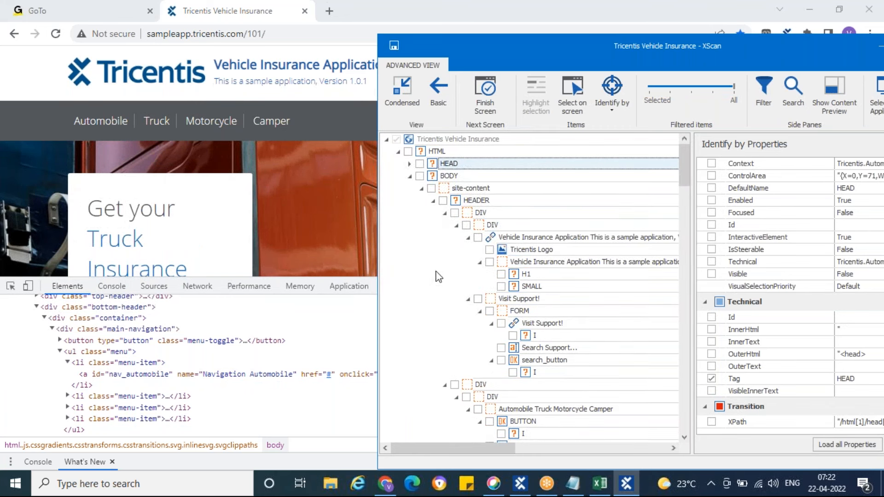
pyautogui.scroll(-3, 495, 281)
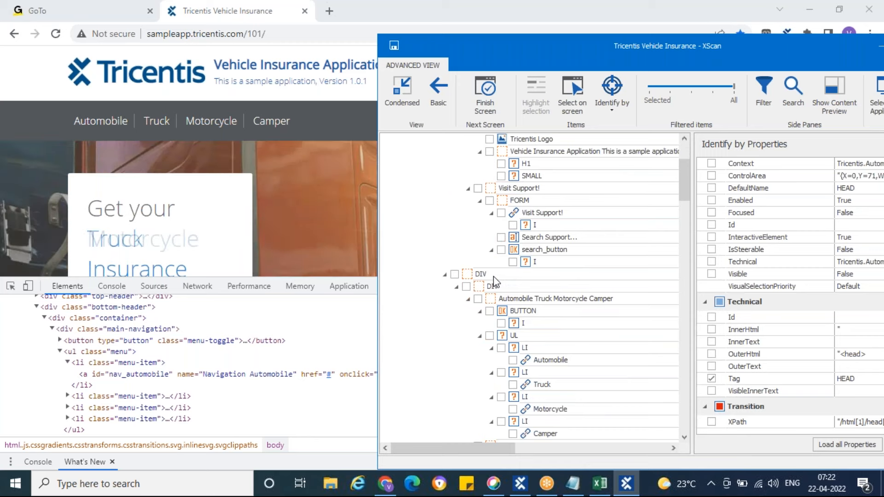
pyautogui.scroll(-3, 495, 281)
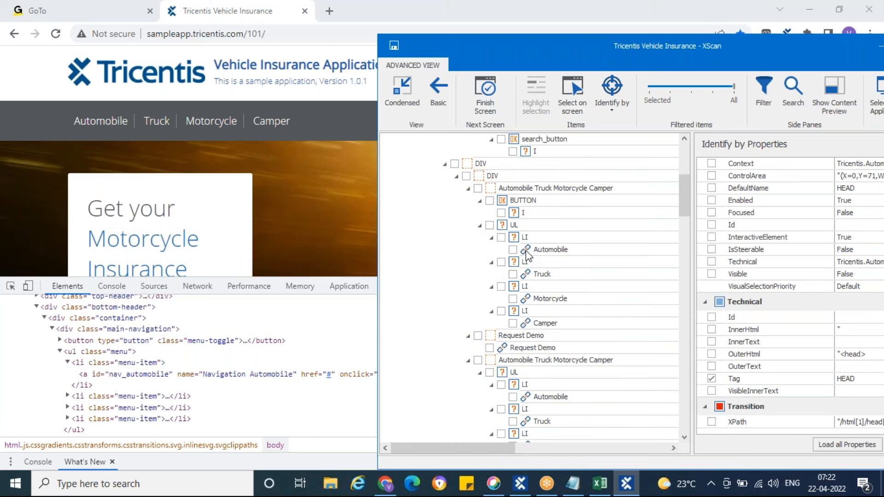
# Lower the filtered items level to one notch above Selected and highlight the header's Automobile link on the page
pyautogui.click(671, 88)
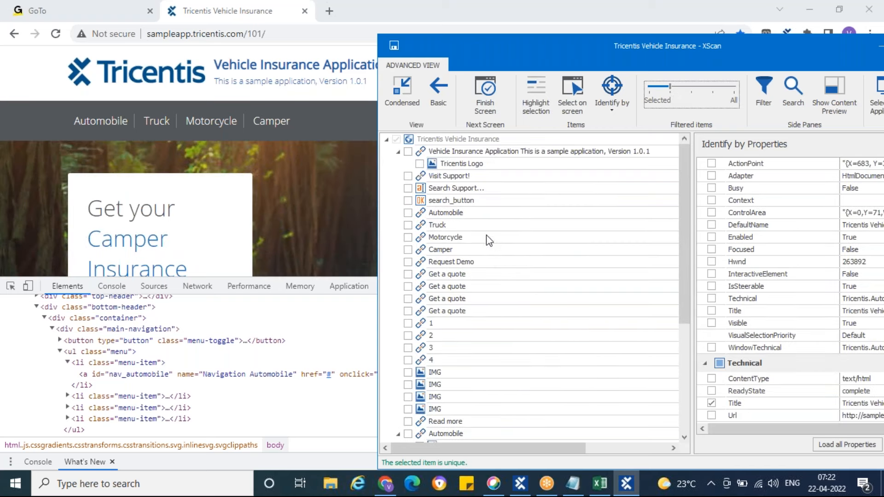
pyautogui.click(426, 213)
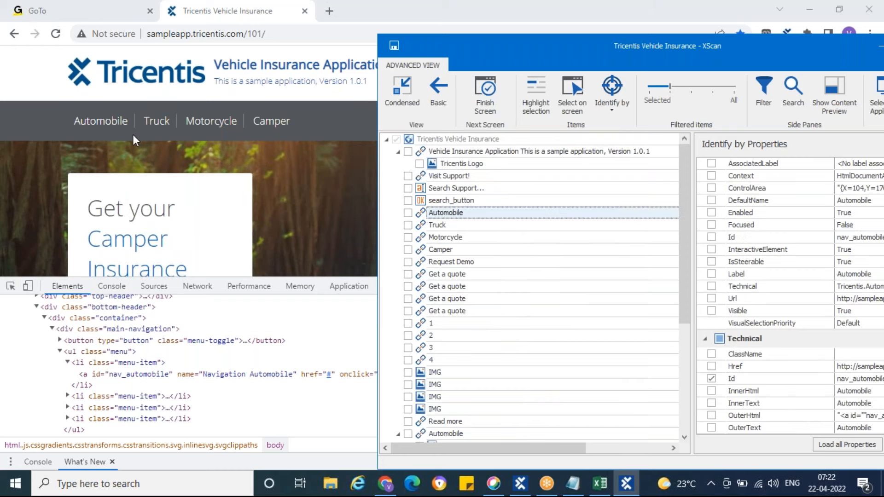
pyautogui.click(538, 102)
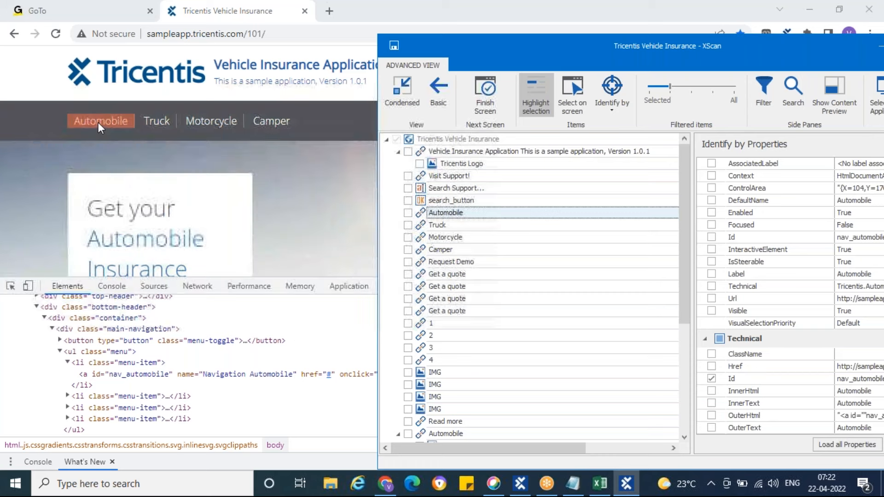
# Move XScan so its properties pane fits on screen, examine the Automobile link's identification properties, and minimize it
pyautogui.moveTo(694, 45); pyautogui.dragTo(528, 51)
pyautogui.scroll(1, 603, 199)
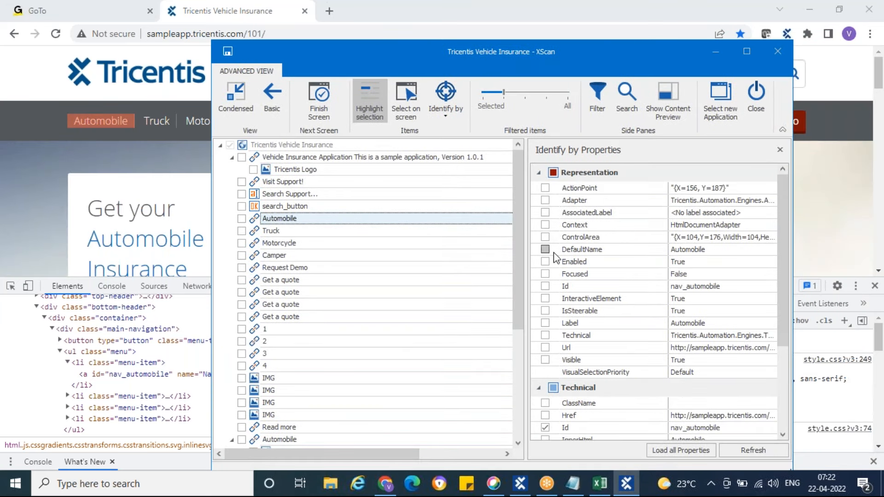
pyautogui.scroll(-3, 704, 255)
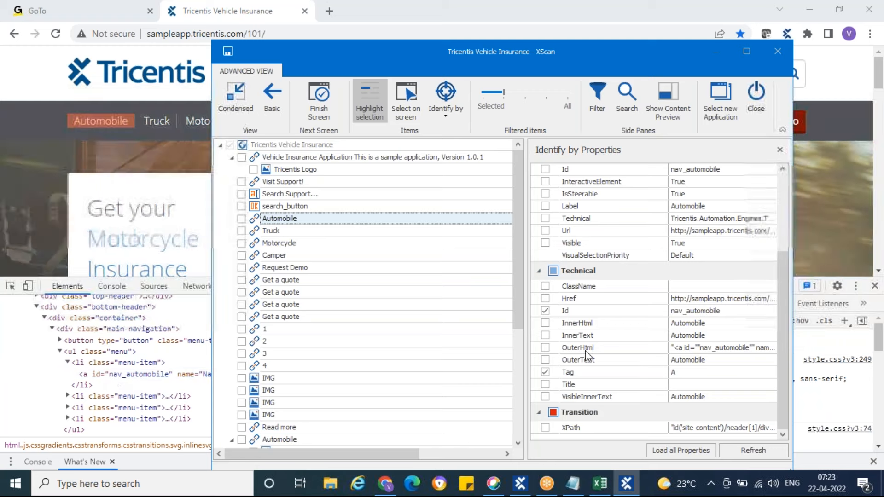
pyautogui.click(716, 53)
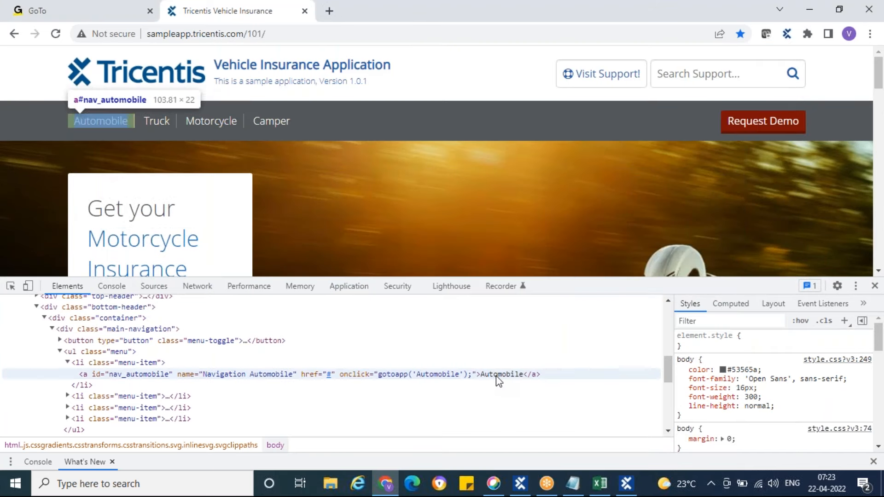
# Select the nav_automobile anchor in the page source and compare it with the Automobile link's technical properties in XScan, minimizing XScan again
pyautogui.click(498, 375)
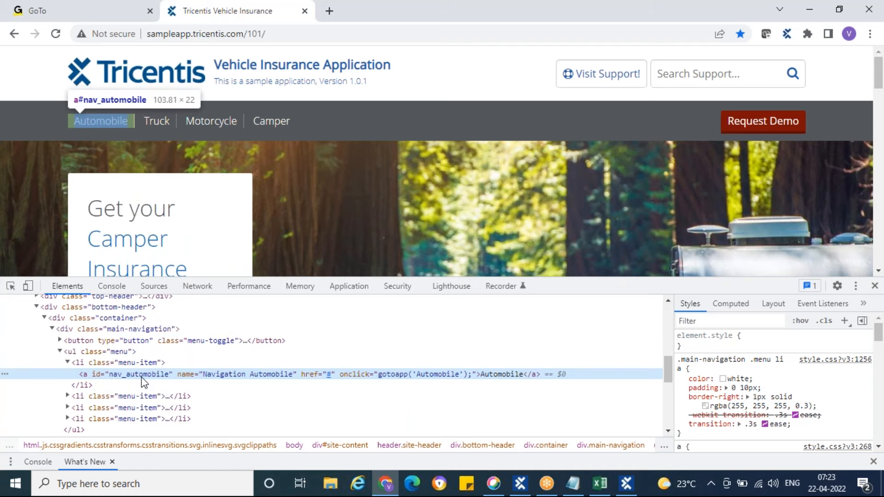
pyautogui.click(103, 132)
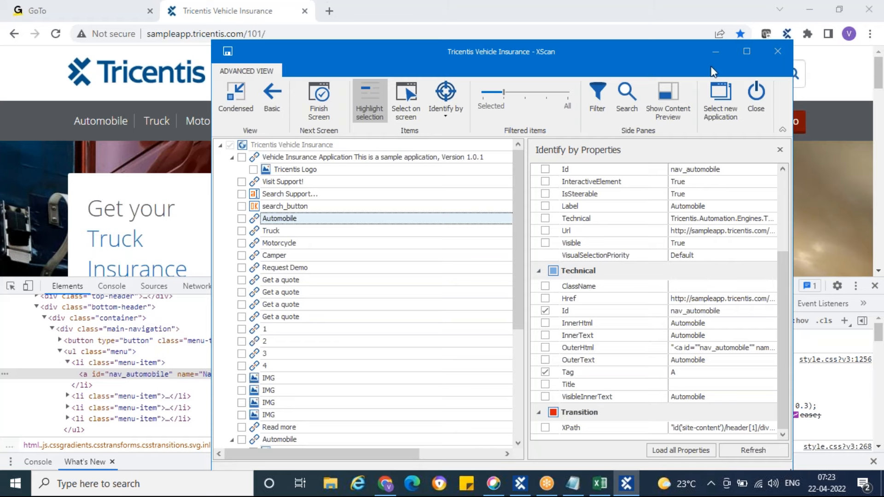
pyautogui.click(716, 52)
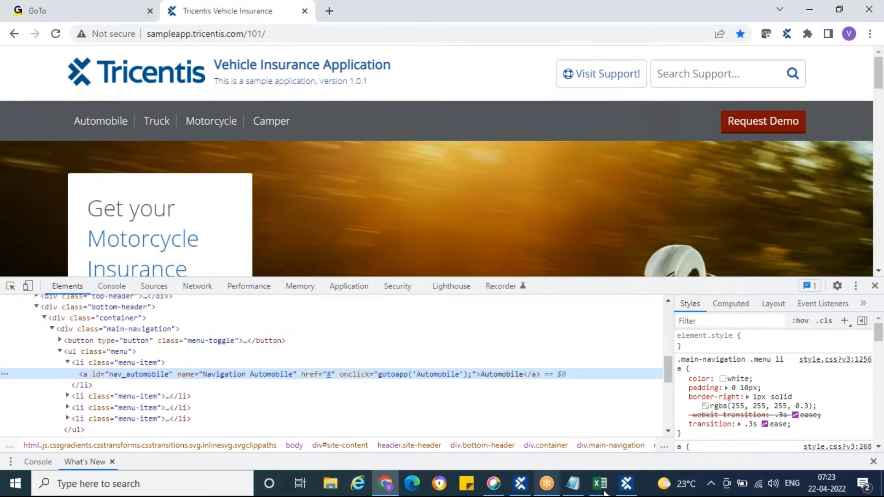
# Recheck the Automobile link's properties in XScan, minimize it, and examine the nav_automobile anchor's CSS styles in the developer tools
pyautogui.click(627, 485)
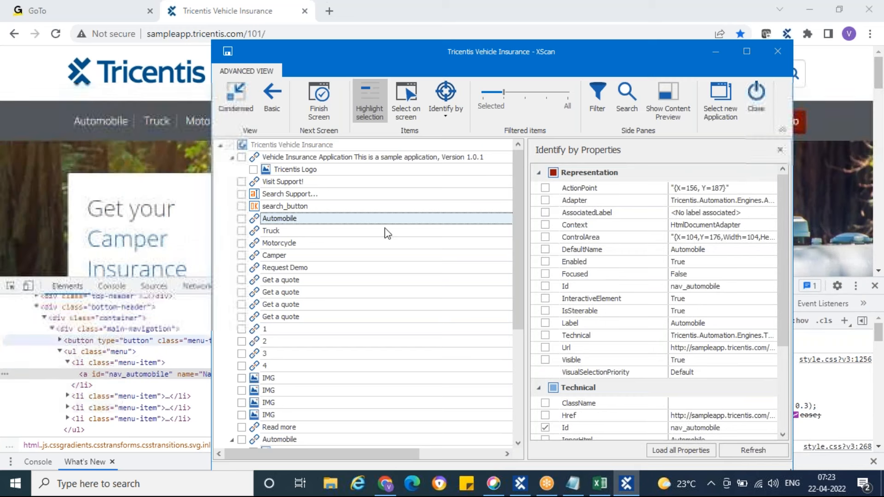
pyautogui.click(716, 53)
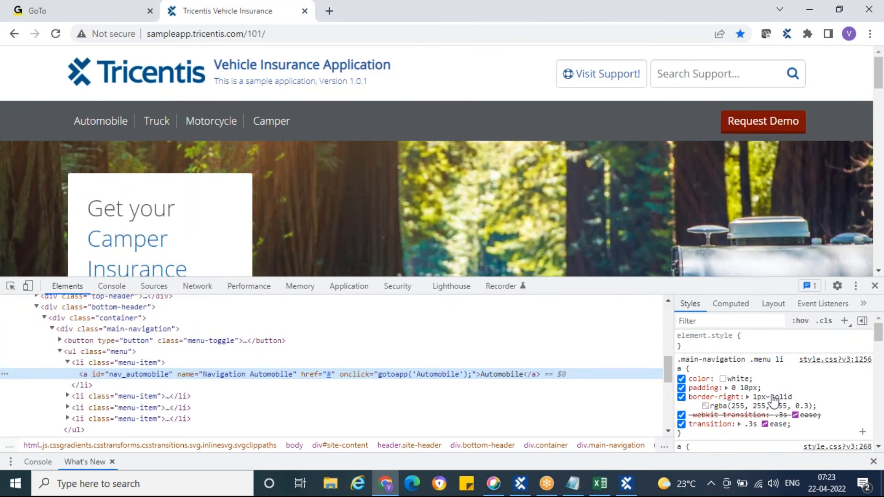
pyautogui.scroll(-5, 799, 386)
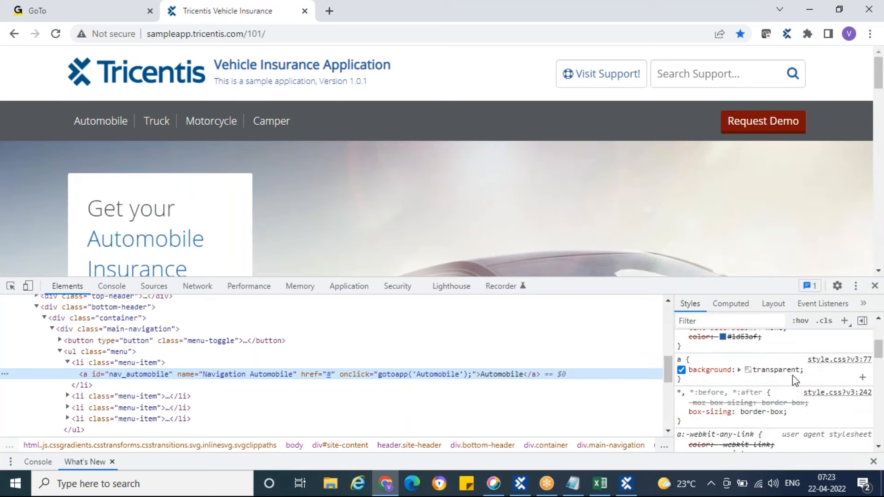
# Check the nav_automobile anchor's remaining styles and box model, then review the Automobile link's XPath and other properties in XScan and minimize it
pyautogui.scroll(-5, 793, 376)
pyautogui.scroll(-5, 793, 375)
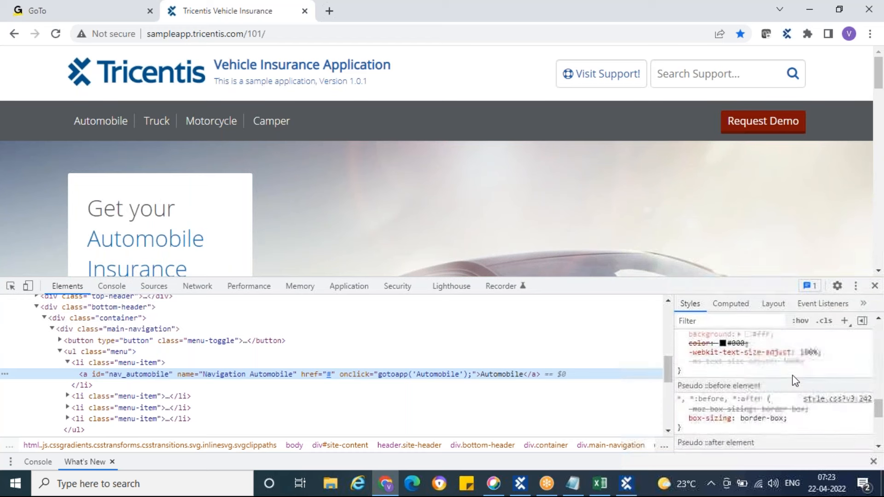
pyautogui.click(626, 483)
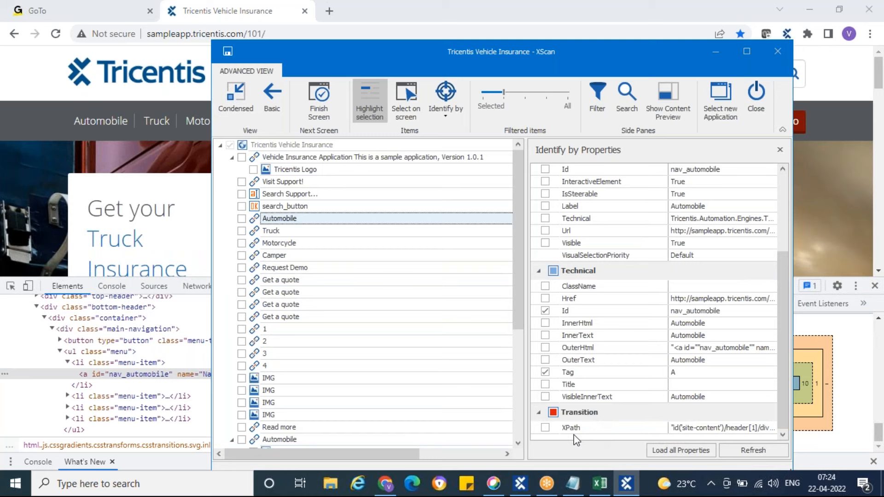
pyautogui.click(750, 433)
pyautogui.click(763, 316)
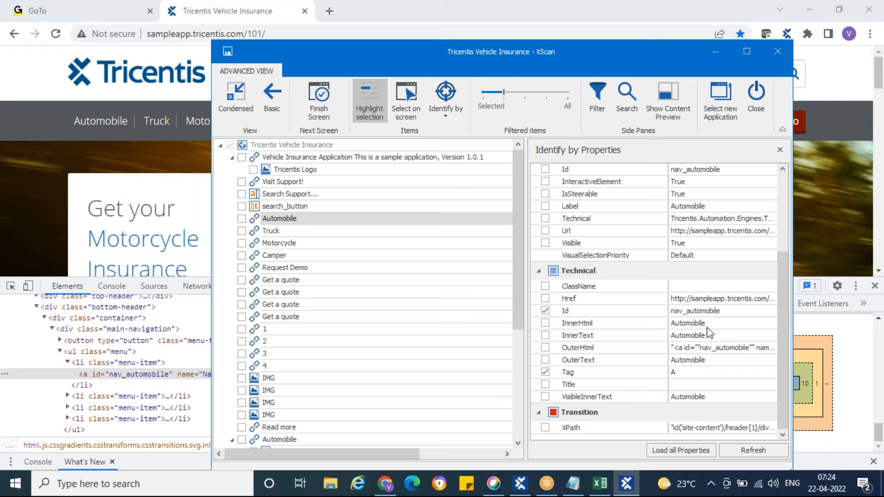
pyautogui.click(786, 223)
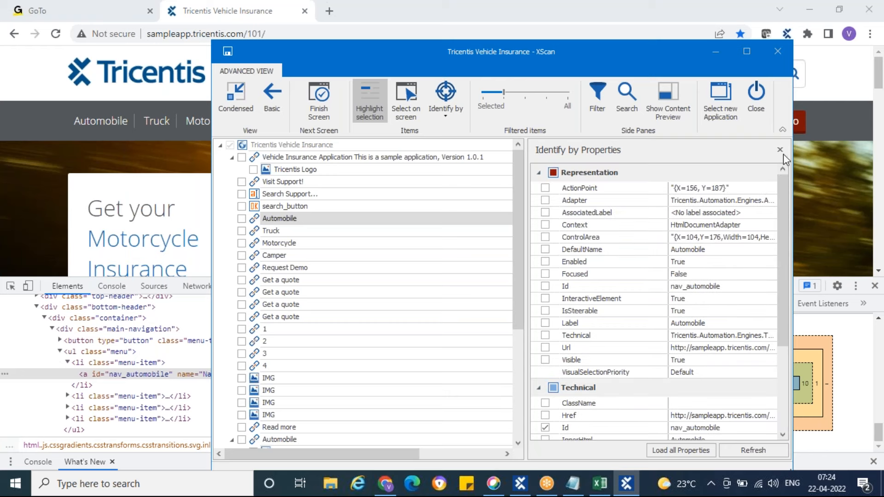
pyautogui.click(716, 54)
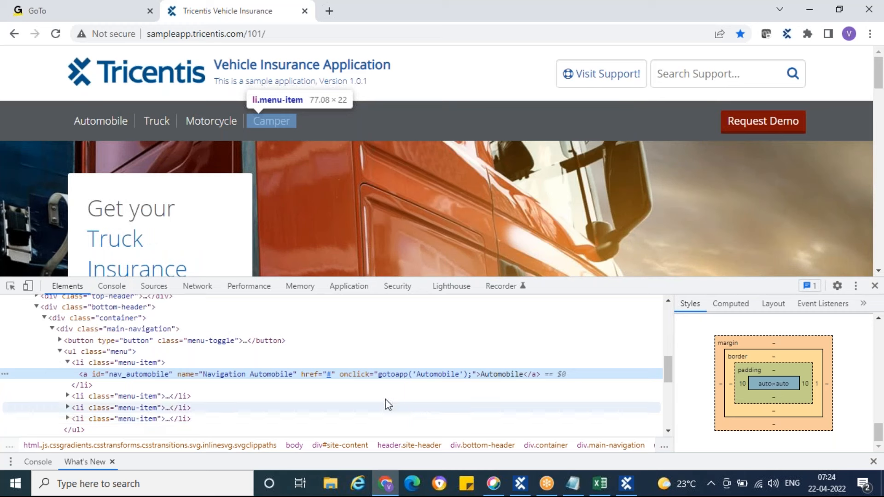
# Close the developer tools and reload the Tricentis Vehicle Insurance page, accepting the reload confirmation
pyautogui.click(875, 287)
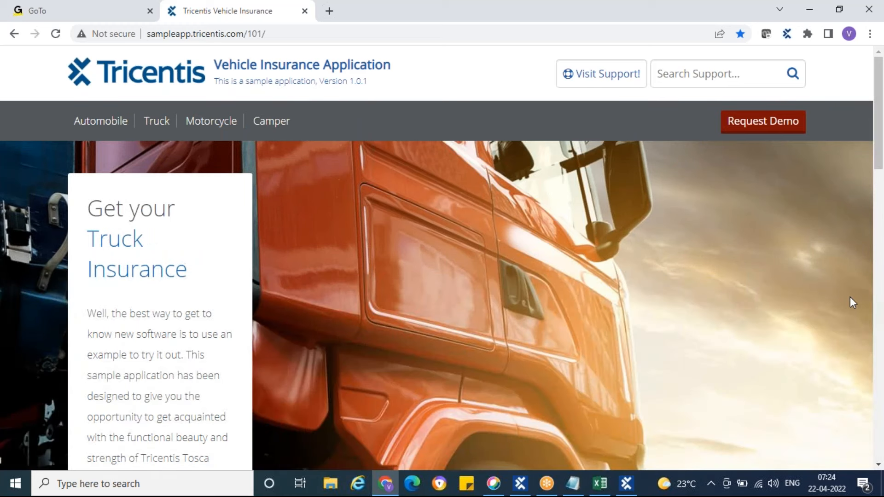
pyautogui.click(56, 34)
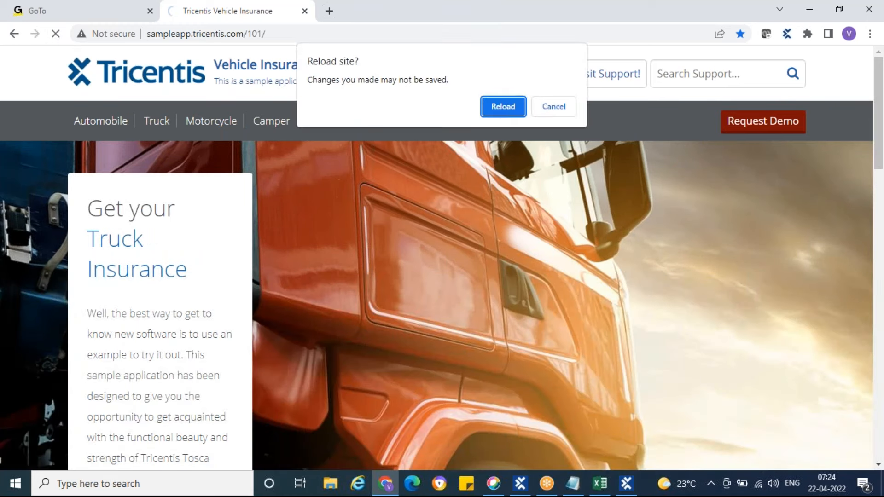
pyautogui.click(507, 110)
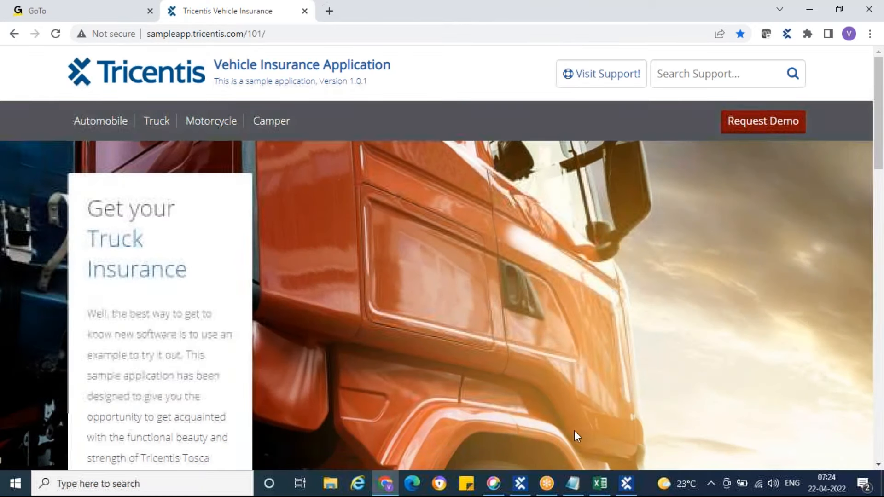
# Restore XScan, close its scan session, and switch to Tosca Commander
pyautogui.click(627, 489)
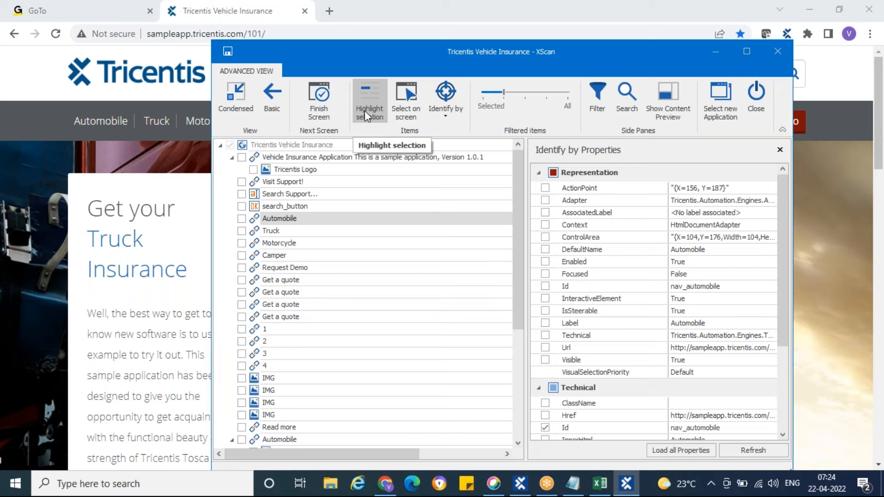
pyautogui.moveTo(410, 49); pyautogui.dragTo(415, 75)
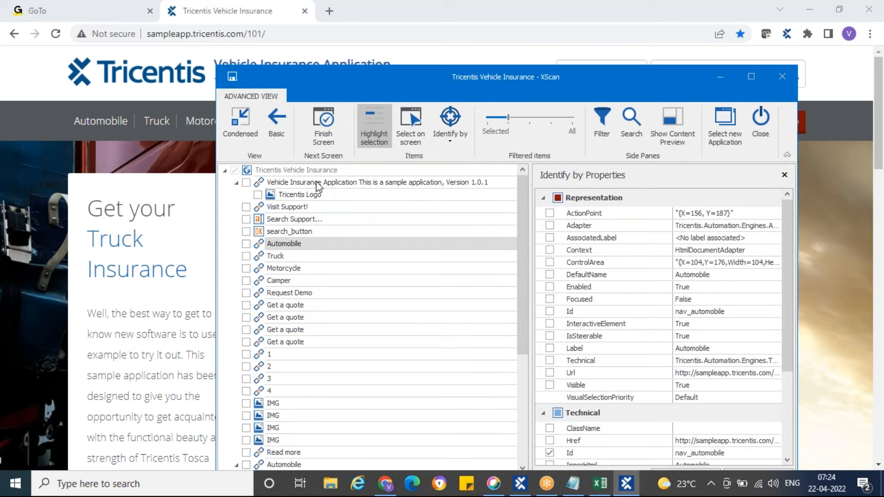
pyautogui.moveTo(488, 75); pyautogui.dragTo(477, 113)
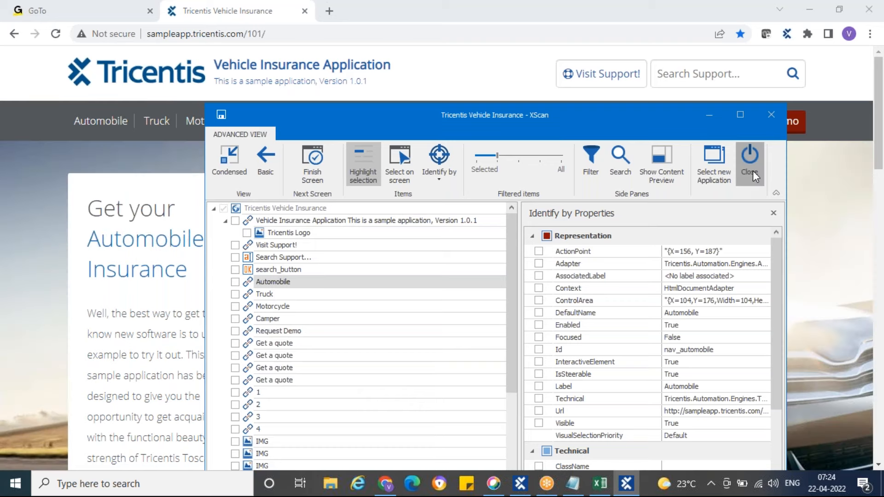
pyautogui.click(753, 170)
pyautogui.moveTo(538, 483)
pyautogui.click(536, 422)
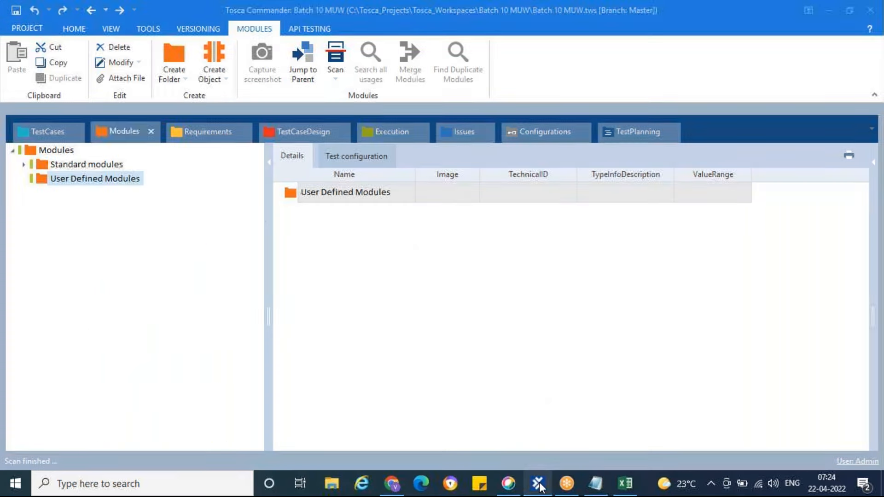
# Try to start an application scan from the User Defined Modules folder and dismiss the resulting message
pyautogui.rightClick(41, 181)
pyautogui.moveTo(206, 277)
pyautogui.click(265, 275)
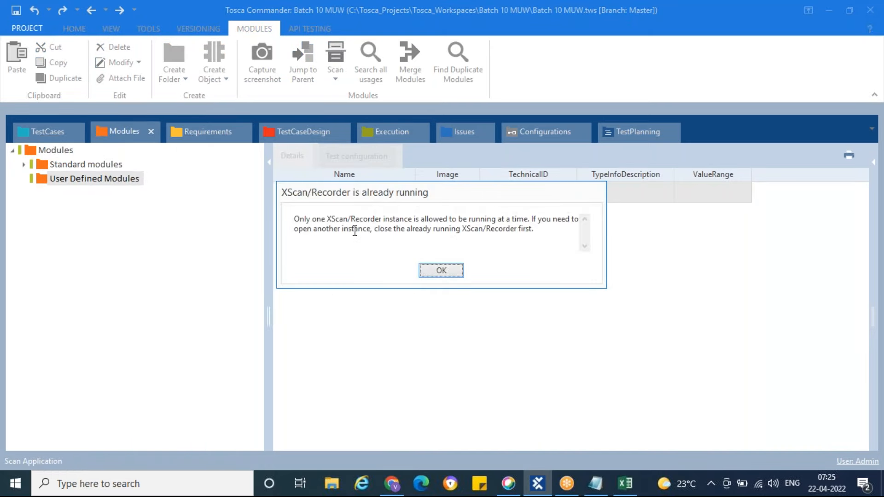
pyautogui.click(439, 273)
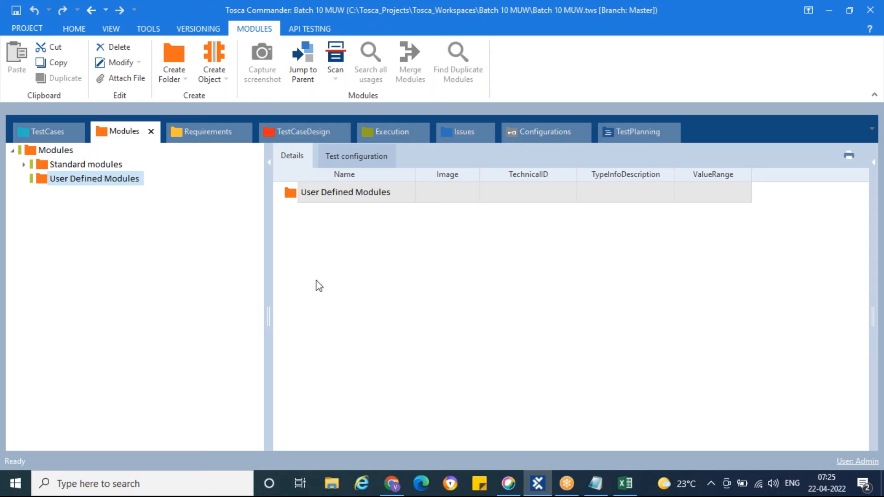
# Start an application scan on the User Defined Modules folder and scan the Tricentis Vehicle Insurance window with the Html engine
pyautogui.rightClick(45, 183)
pyautogui.moveTo(213, 275)
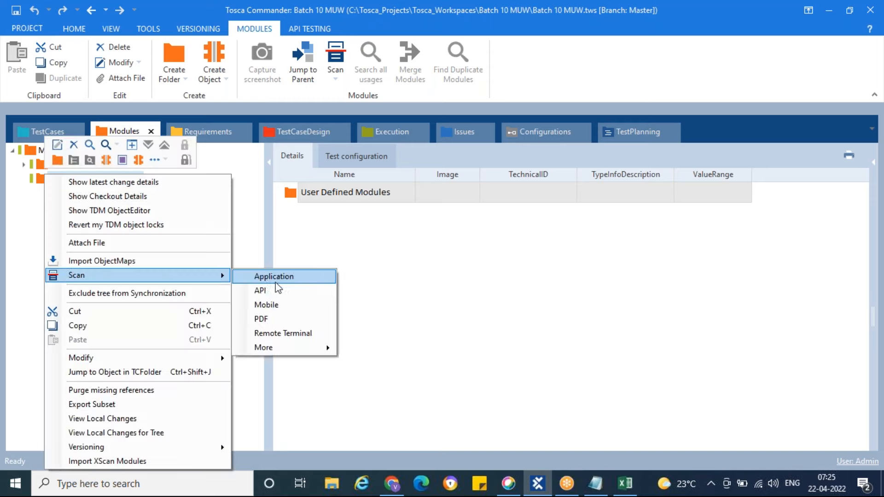
pyautogui.click(279, 275)
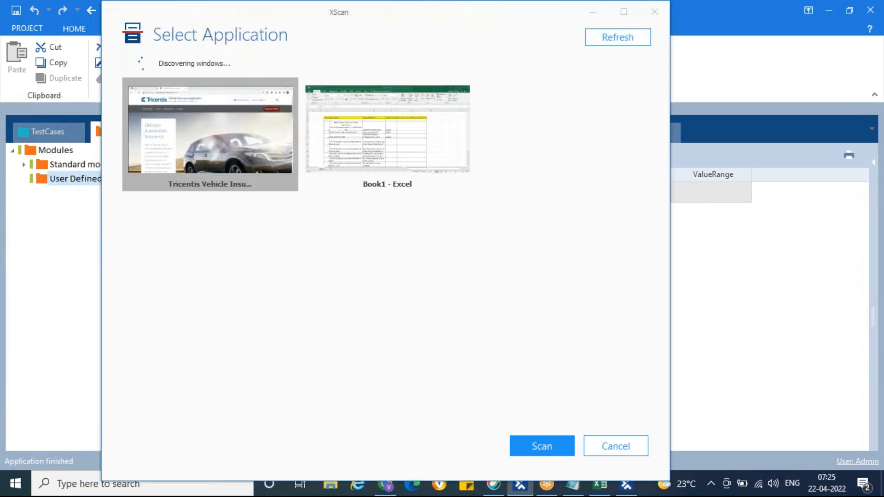
pyautogui.rightClick(195, 140)
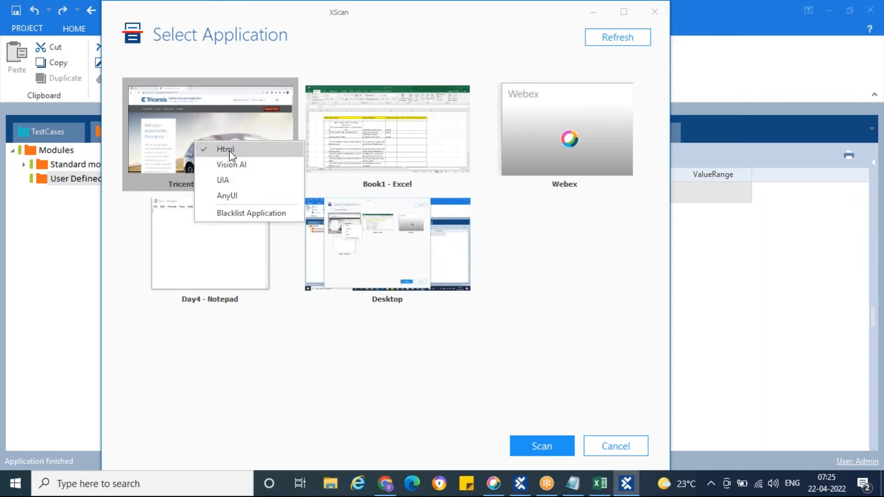
pyautogui.click(161, 142)
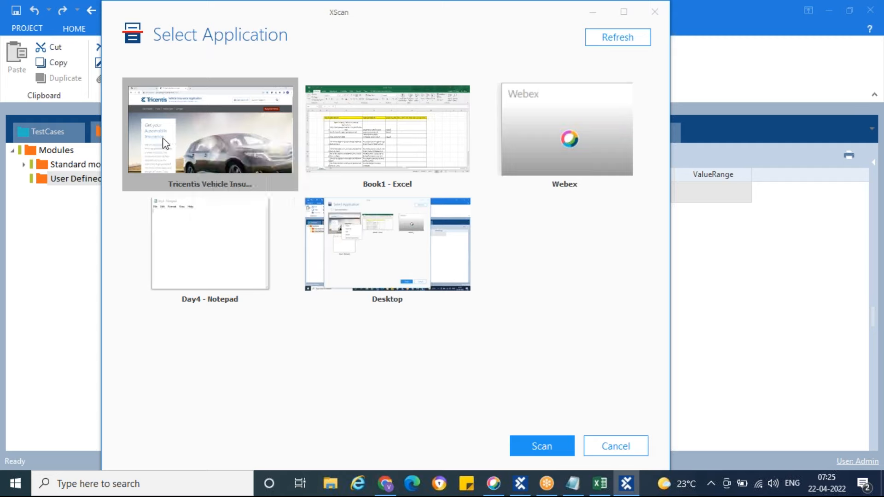
pyautogui.click(544, 443)
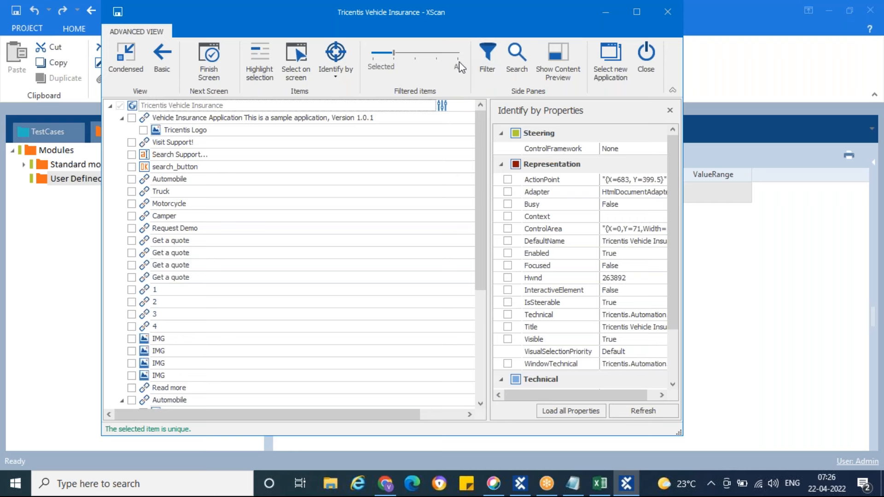
pyautogui.moveTo(248, 16); pyautogui.dragTo(487, 48)
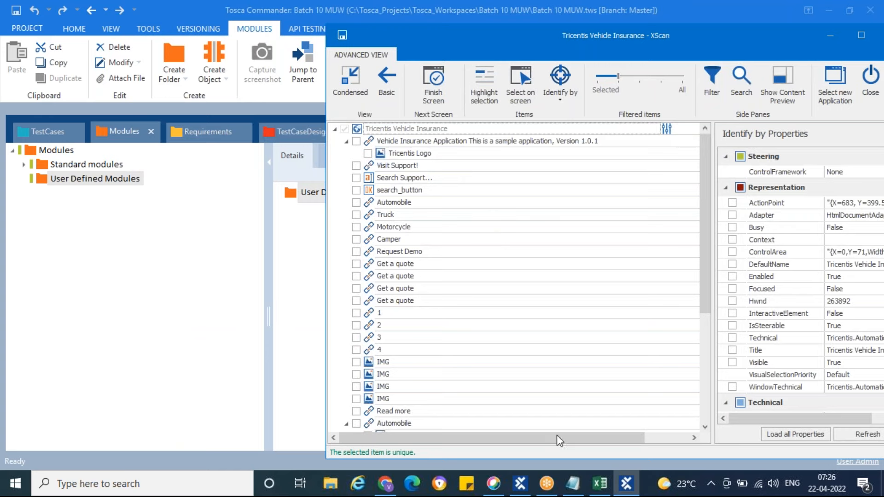
# Review test steps 3 and 4 in the Book1 workbook against the insurance page, then return to XScan
pyautogui.click(606, 486)
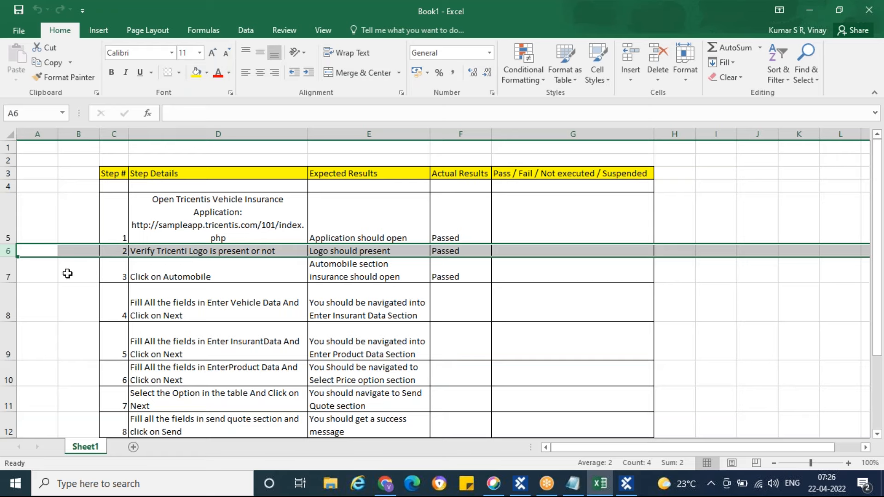
pyautogui.click(9, 273)
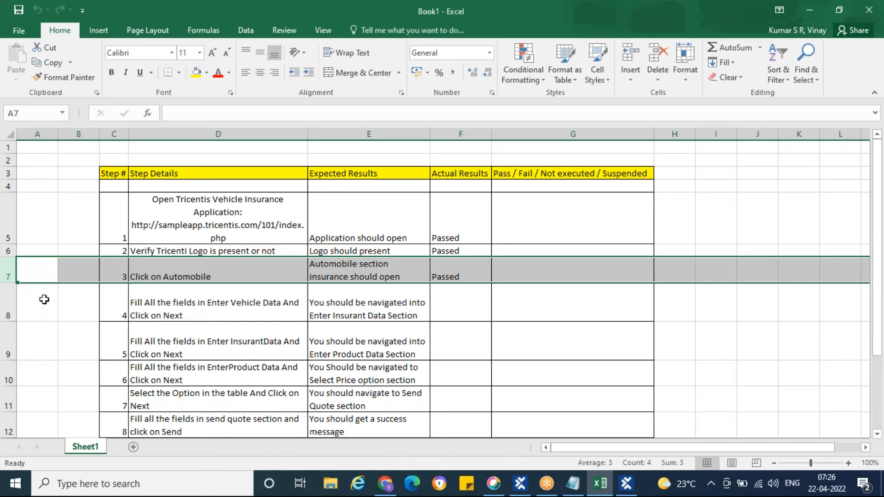
pyautogui.click(10, 305)
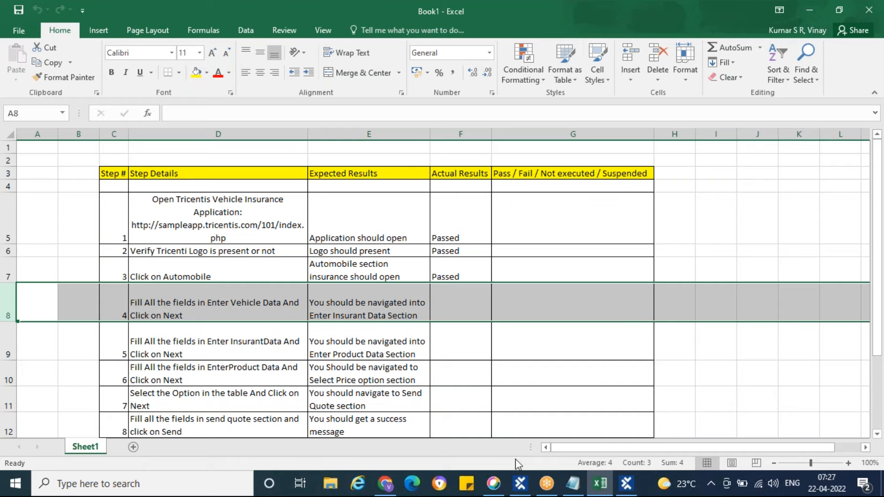
pyautogui.click(385, 483)
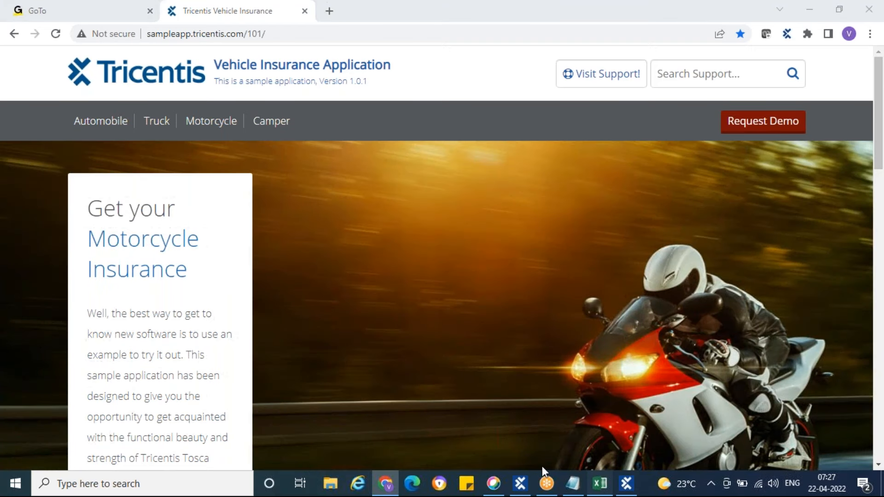
pyautogui.click(600, 483)
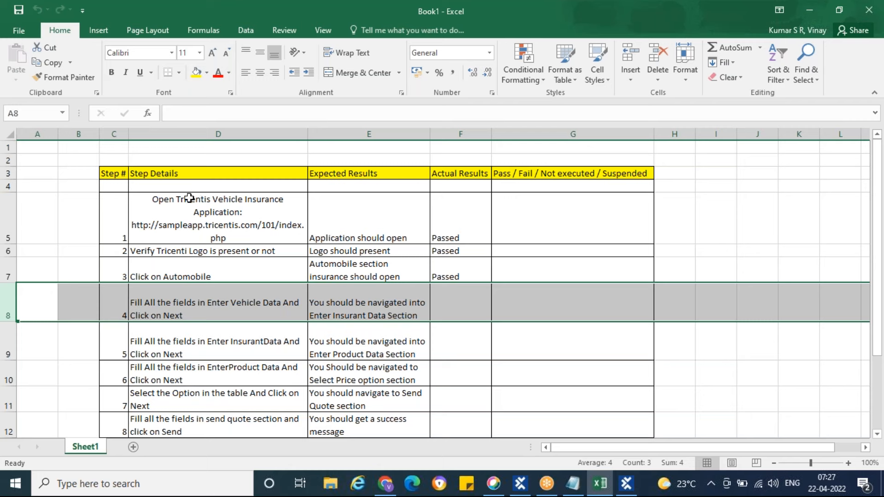
pyautogui.click(631, 492)
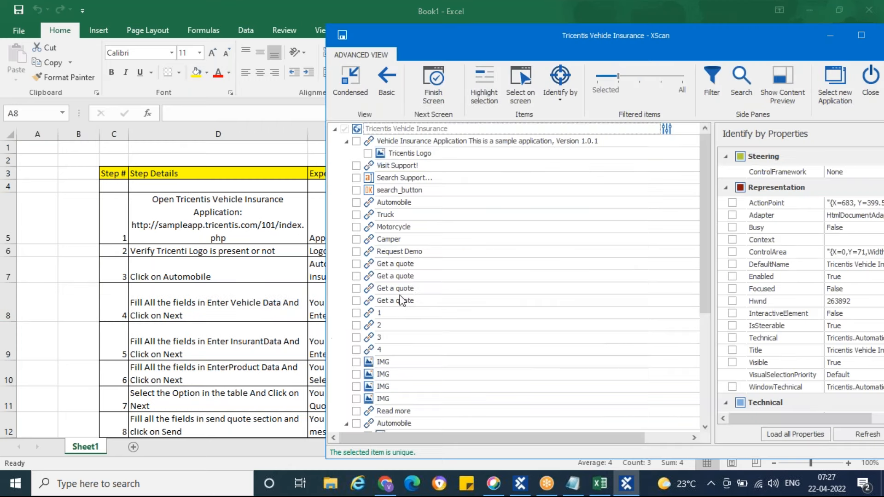
# Show the insurance page behind XScan, select the Tricentis Logo control for the module, and highlight it briefly on the page
pyautogui.click(386, 483)
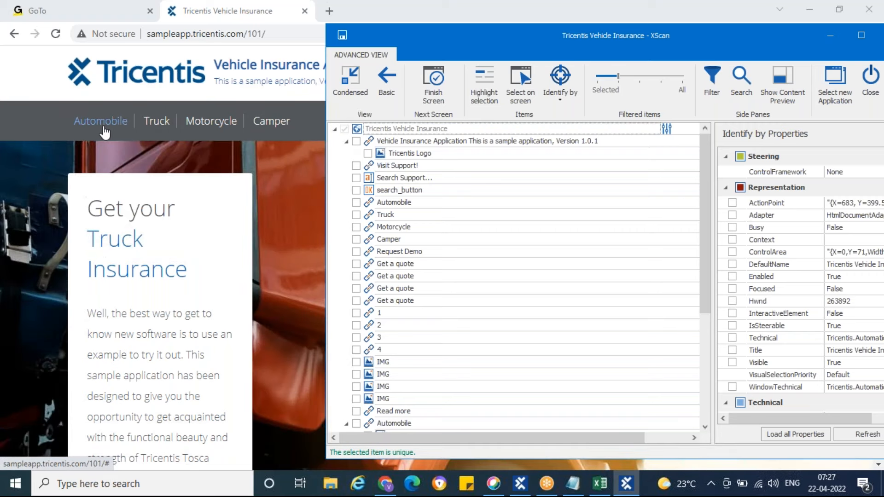
pyautogui.click(368, 154)
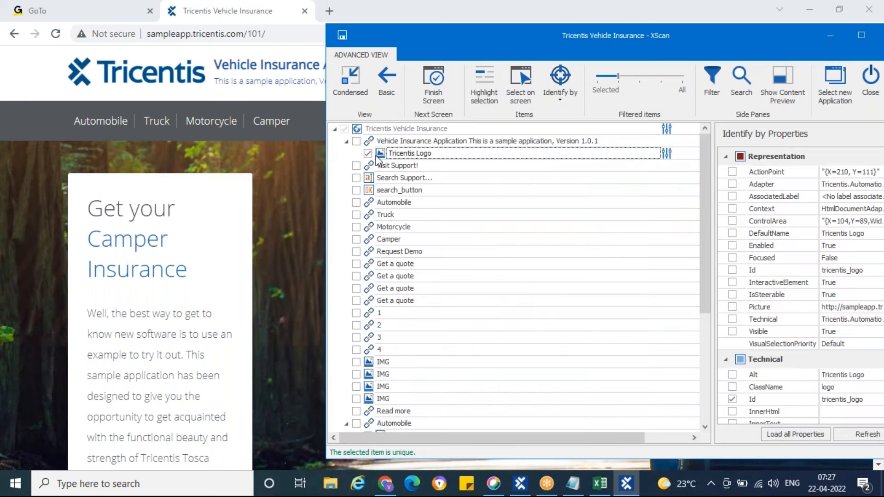
pyautogui.click(484, 87)
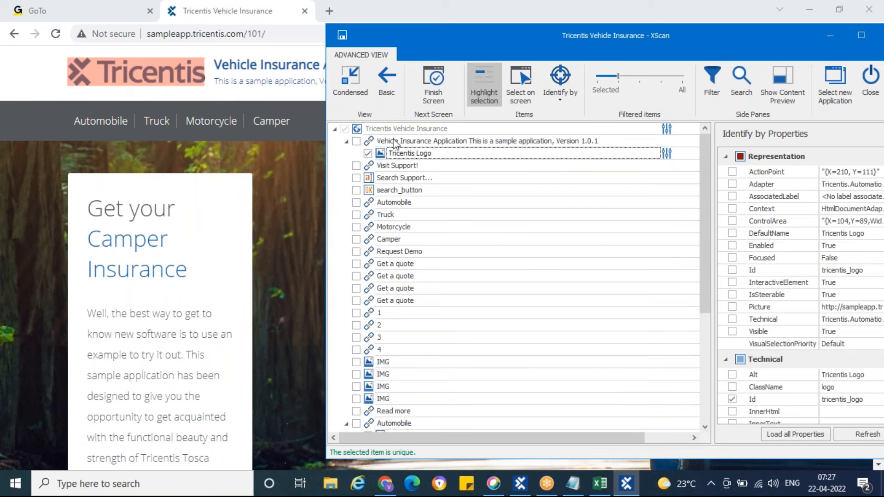
pyautogui.click(482, 92)
# Widen the Identify by Properties pane and examine the Tricentis Logo's technical properties and XPath, moving XScan to fit
pyautogui.moveTo(614, 32); pyautogui.dragTo(338, 39)
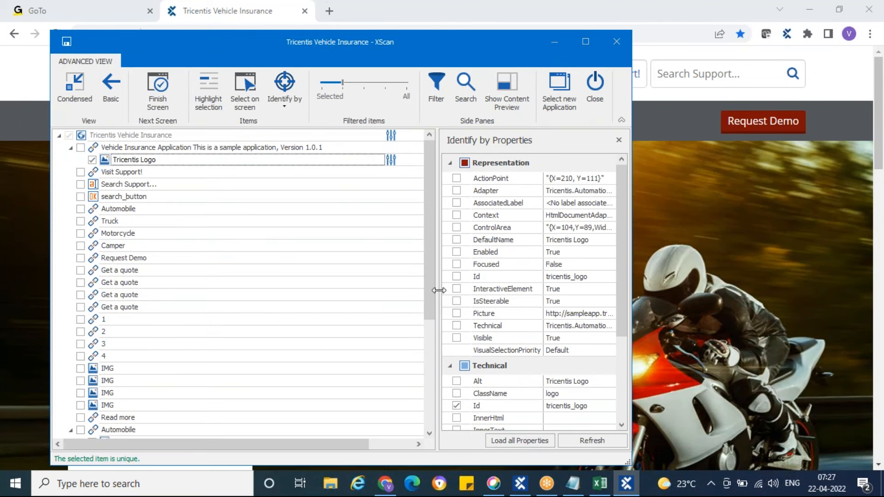
pyautogui.moveTo(439, 290); pyautogui.dragTo(388, 290)
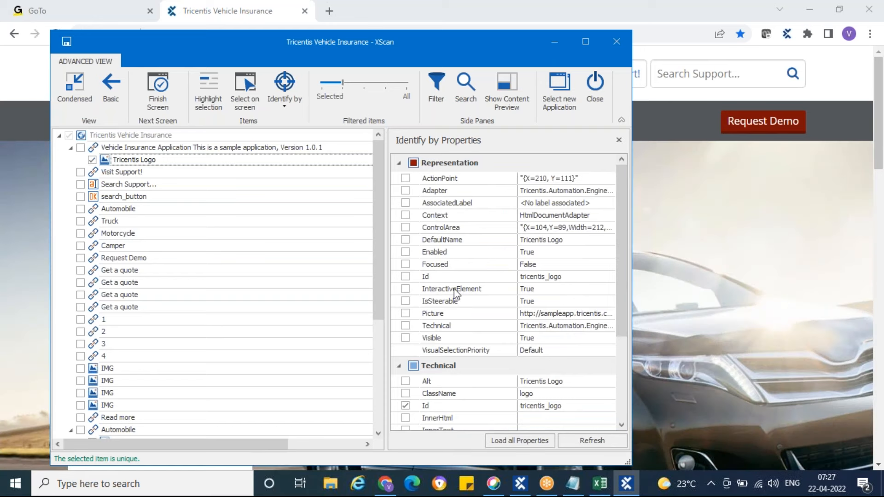
pyautogui.scroll(-3, 456, 294)
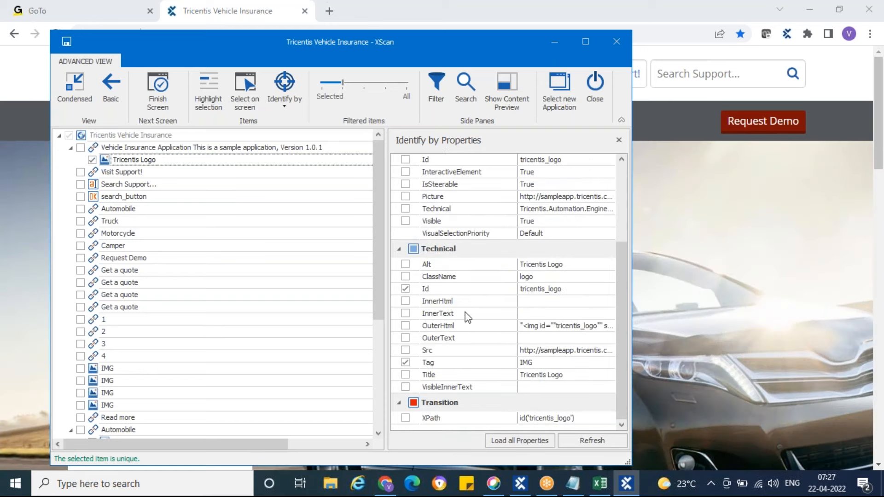
pyautogui.moveTo(361, 51); pyautogui.dragTo(614, 41)
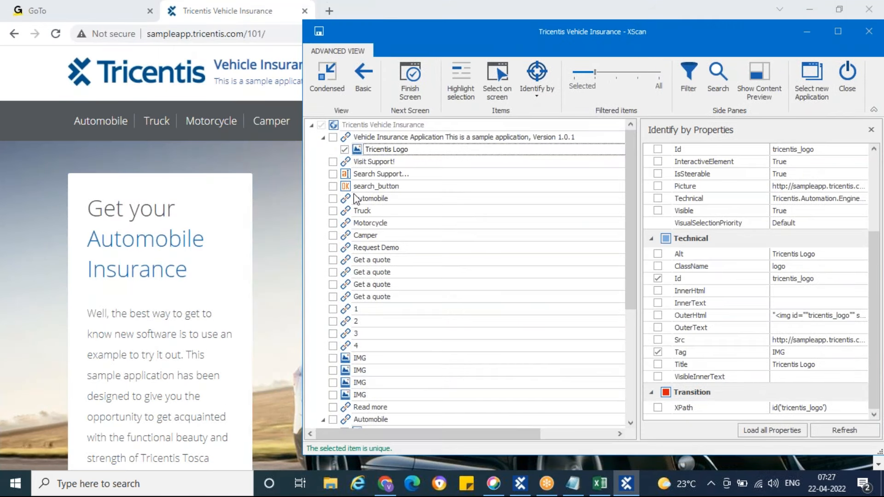
# Select the header's Automobile link for the module and highlight it on the page
pyautogui.click(333, 199)
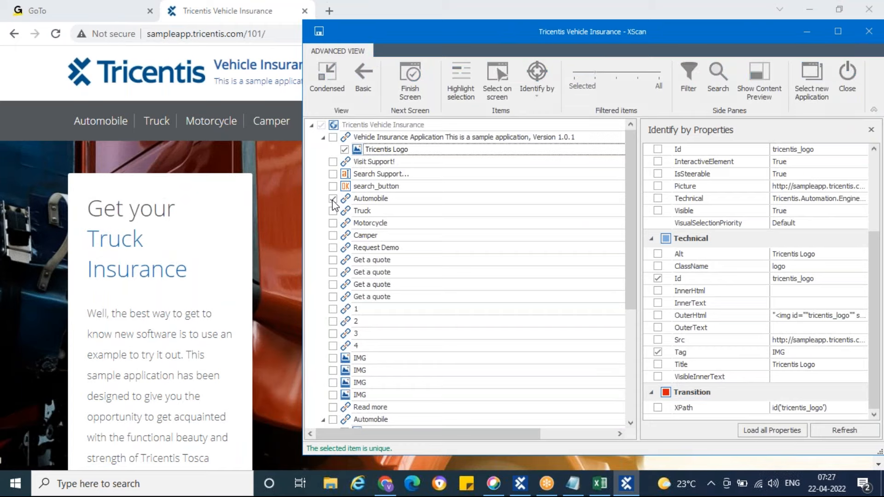
pyautogui.click(463, 82)
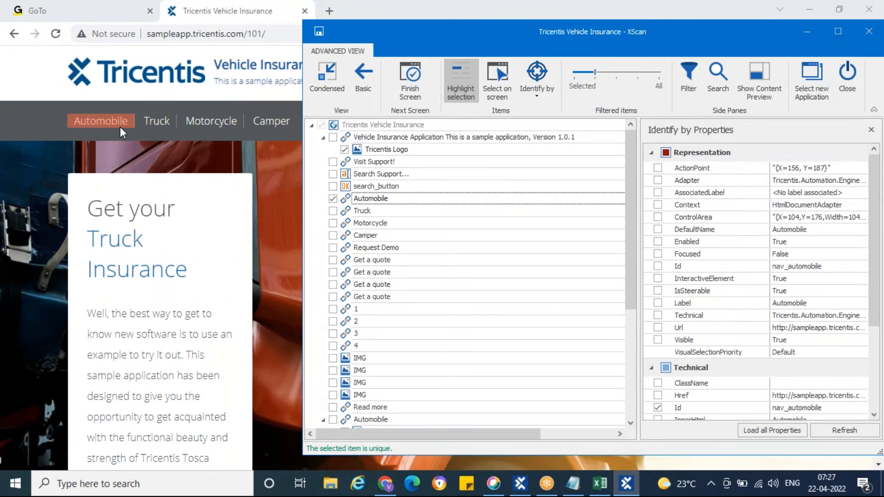
# Examine the Automobile link's technical properties, moving XScan to fit and back so the page's navigation links show
pyautogui.moveTo(594, 41); pyautogui.dragTo(484, 37)
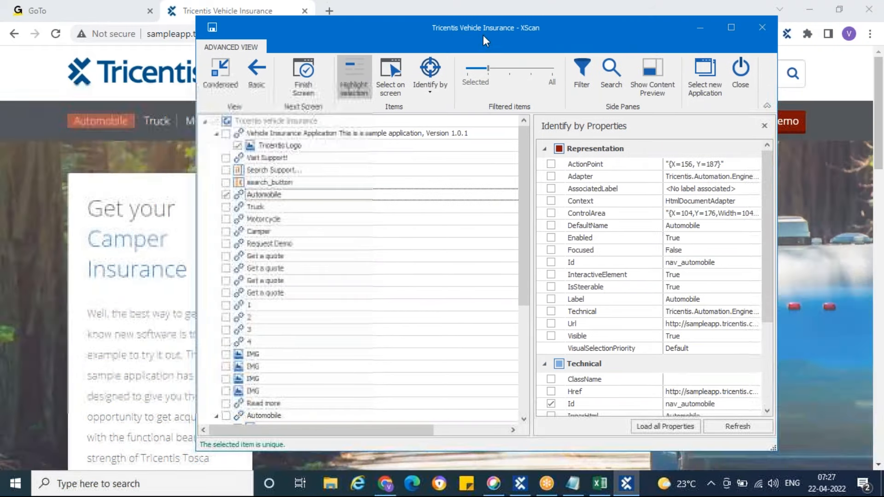
pyautogui.scroll(-3, 575, 294)
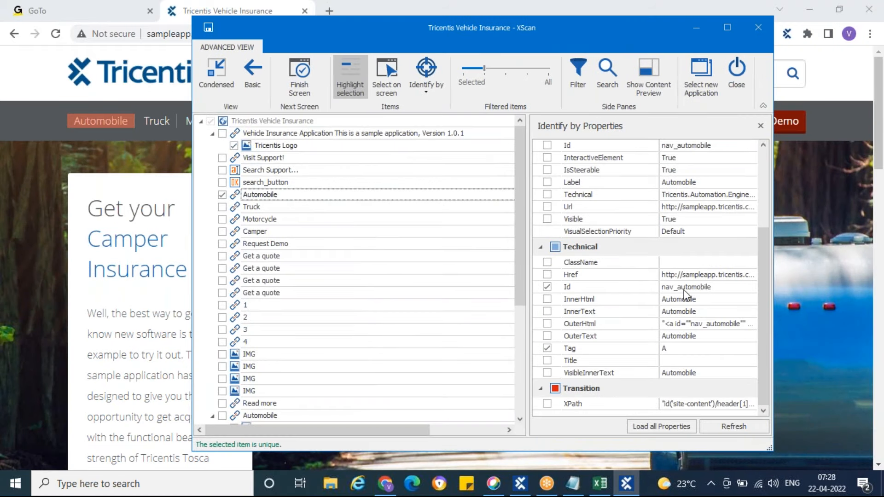
pyautogui.moveTo(516, 34); pyautogui.dragTo(623, 41)
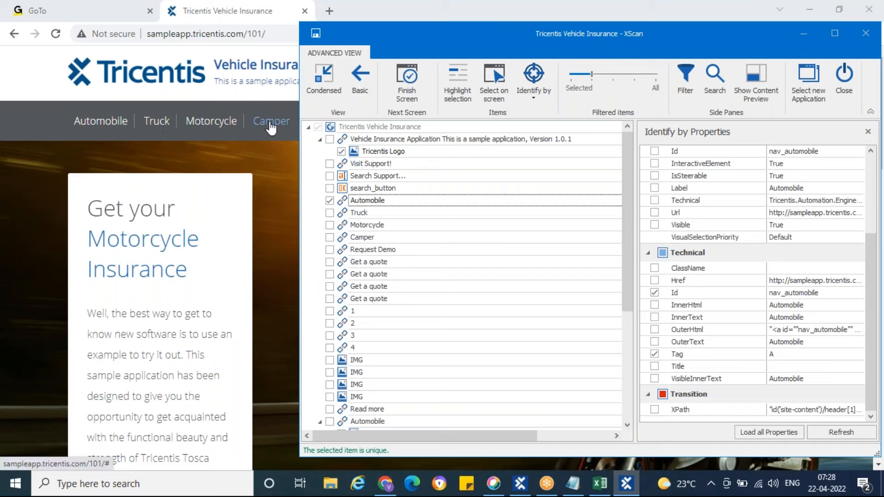
# Select the header's Truck, Motorcycle and Camper links for the module
pyautogui.click(330, 214)
pyautogui.click(330, 225)
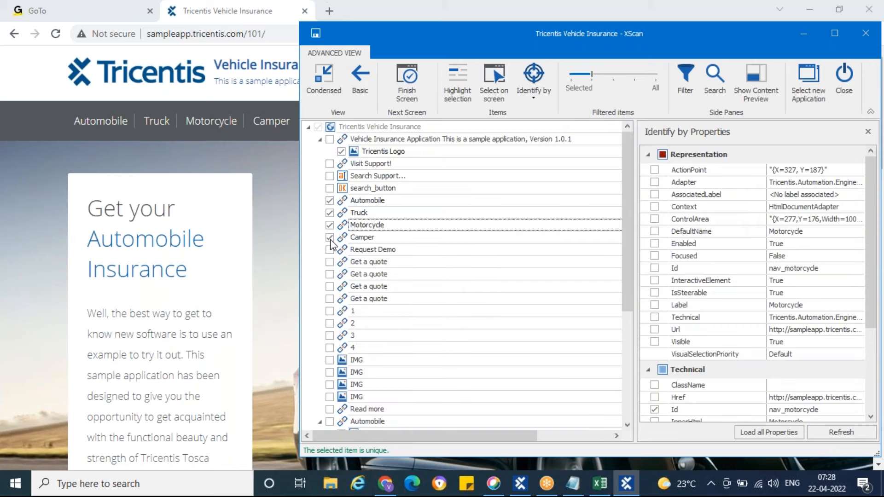
pyautogui.click(330, 237)
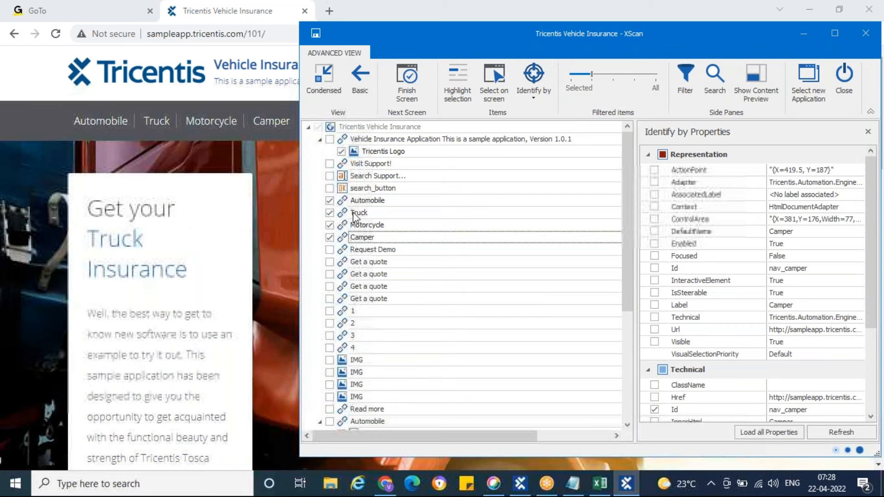
# Examine the technical properties of the Truck, Motorcycle and Camper links one after another, including their Id and Tag
pyautogui.click(353, 213)
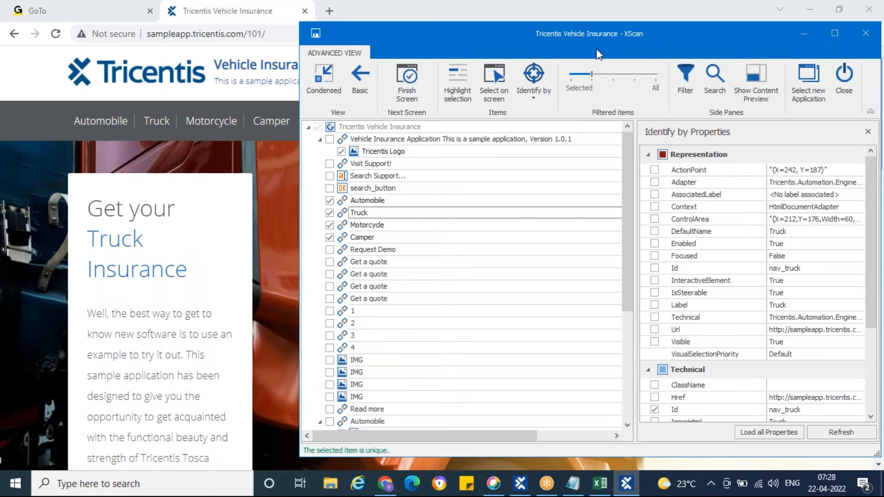
pyautogui.moveTo(583, 42); pyautogui.dragTo(439, 43)
pyautogui.scroll(-3, 603, 305)
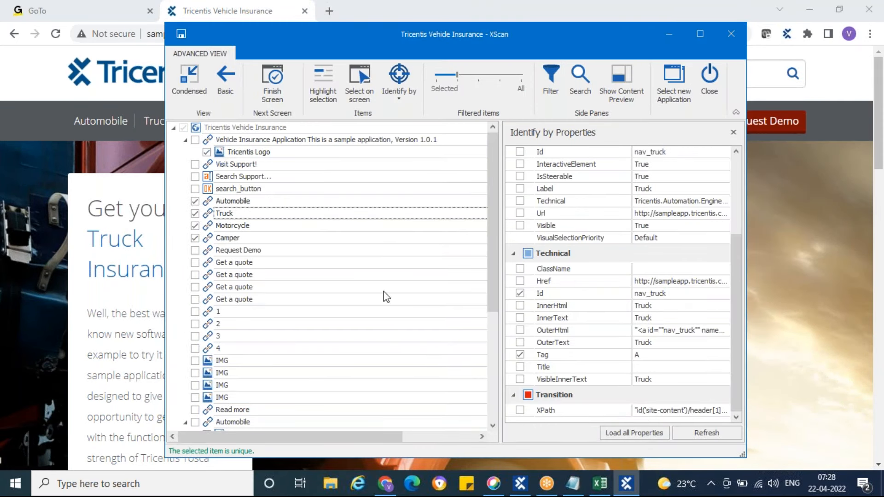
pyautogui.click(210, 228)
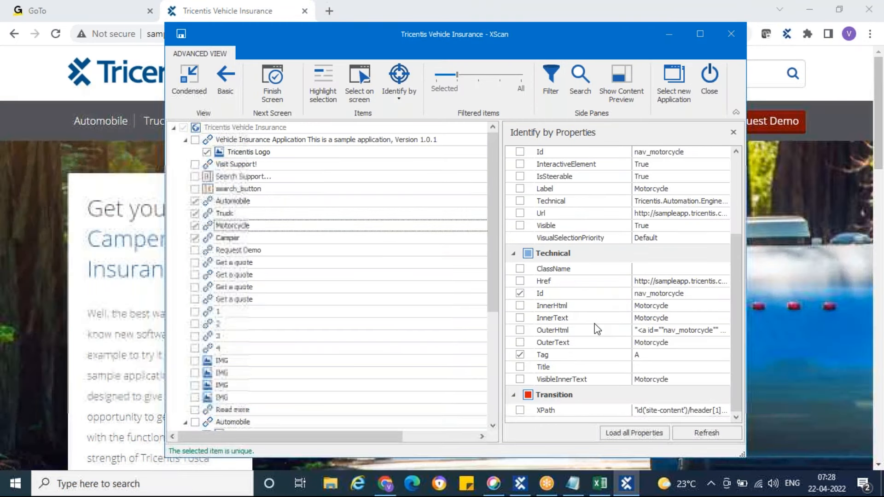
pyautogui.scroll(3, 603, 276)
pyautogui.scroll(-2, 605, 273)
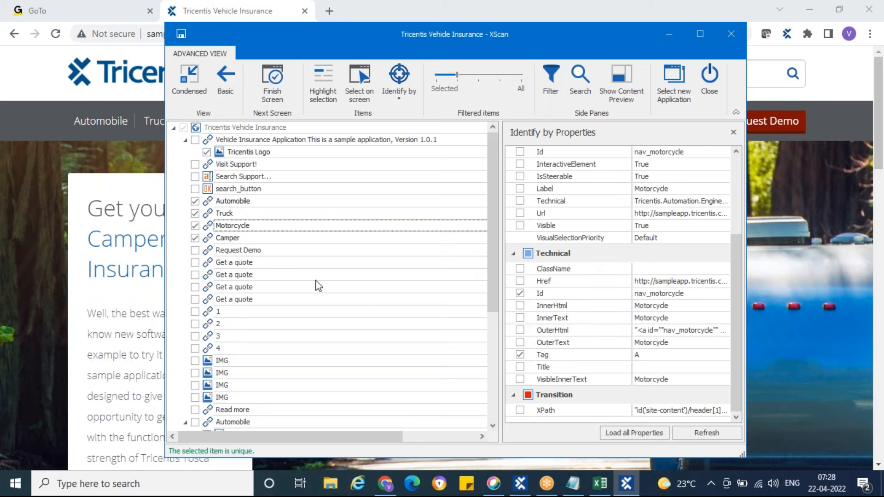
pyautogui.click(208, 238)
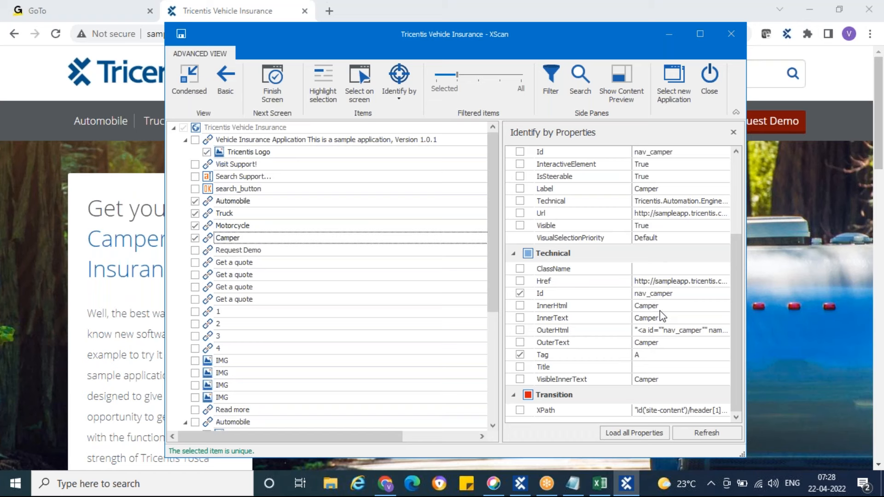
pyautogui.scroll(3, 662, 316)
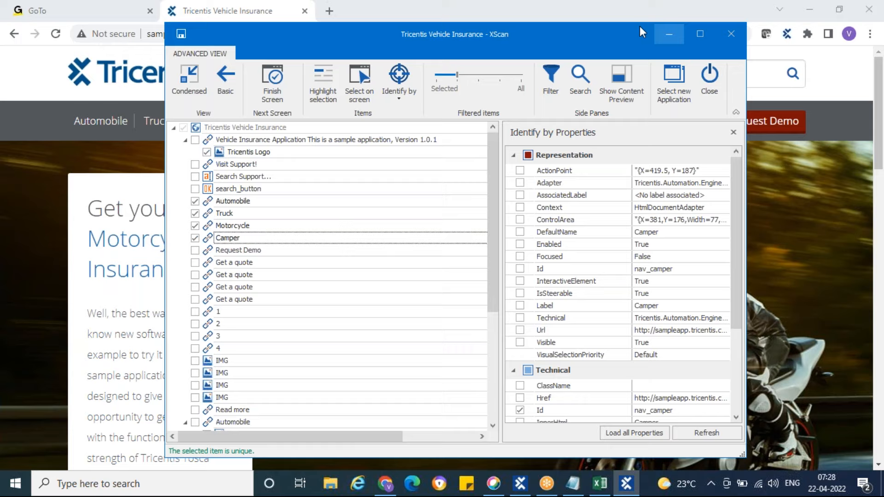
# Uncover the page header behind XScan, select the Visit Support! link for the module and check its technical properties
pyautogui.moveTo(462, 34); pyautogui.dragTo(562, 109)
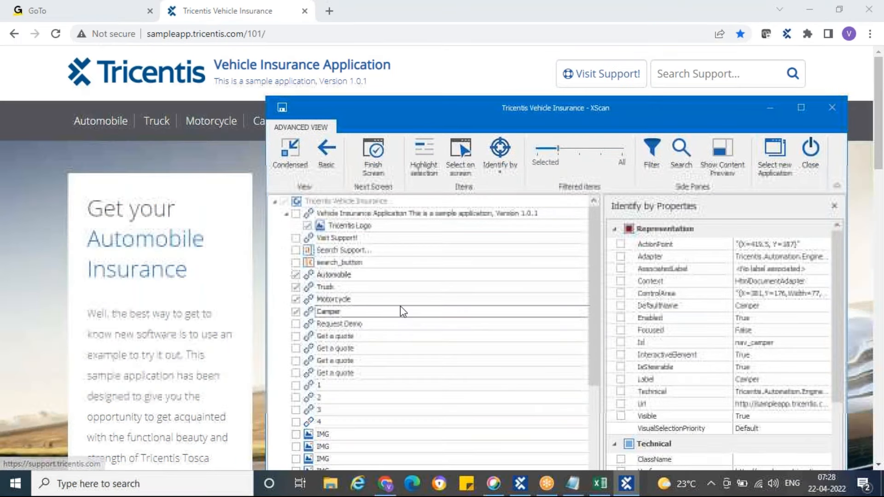
pyautogui.click(295, 239)
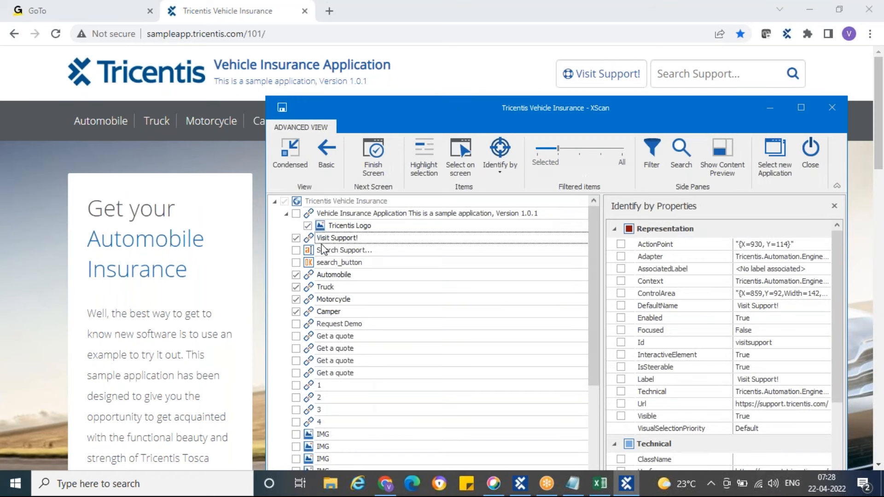
pyautogui.scroll(-3, 742, 318)
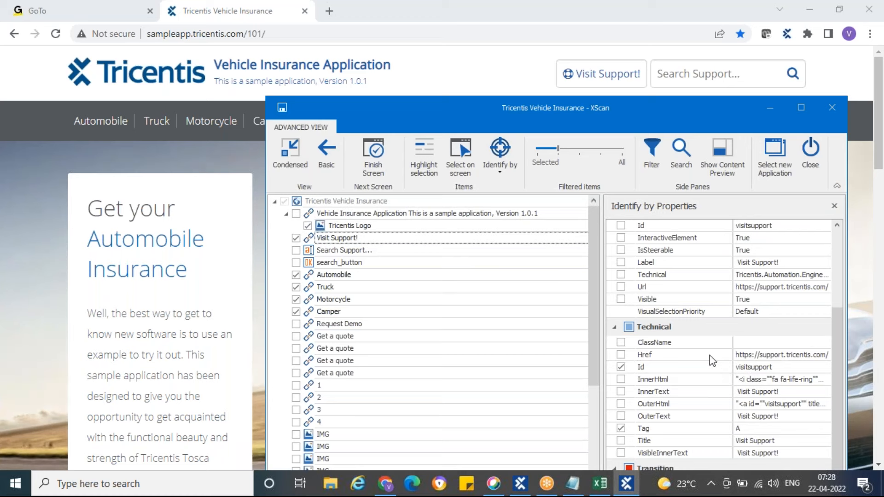
pyautogui.scroll(3, 710, 368)
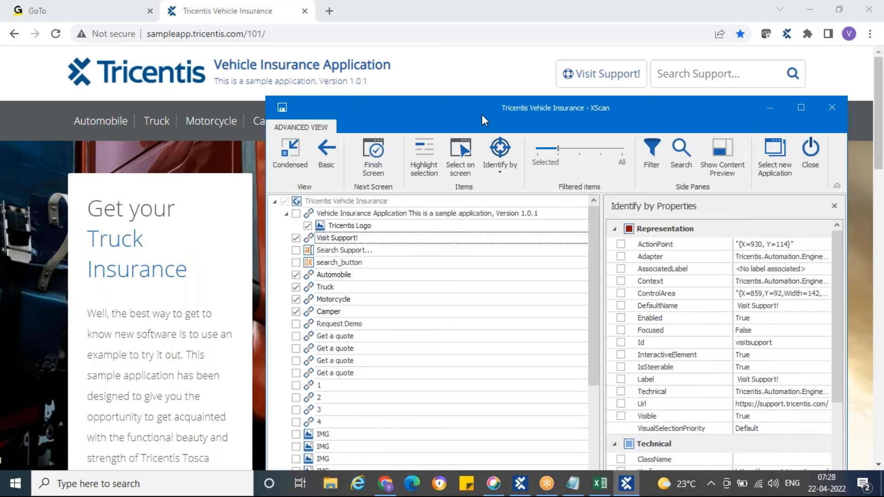
# Select the Search Support... field for the module and highlight it on the page
pyautogui.moveTo(518, 119)
pyautogui.mouseDown()
pyautogui.moveTo(475, 96)
pyautogui.moveTo(511, 109)
pyautogui.mouseUp()
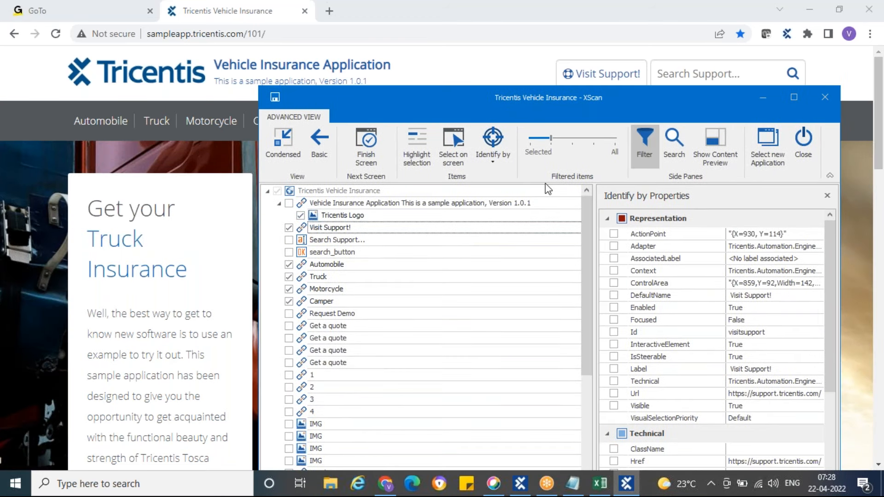
pyautogui.click(288, 240)
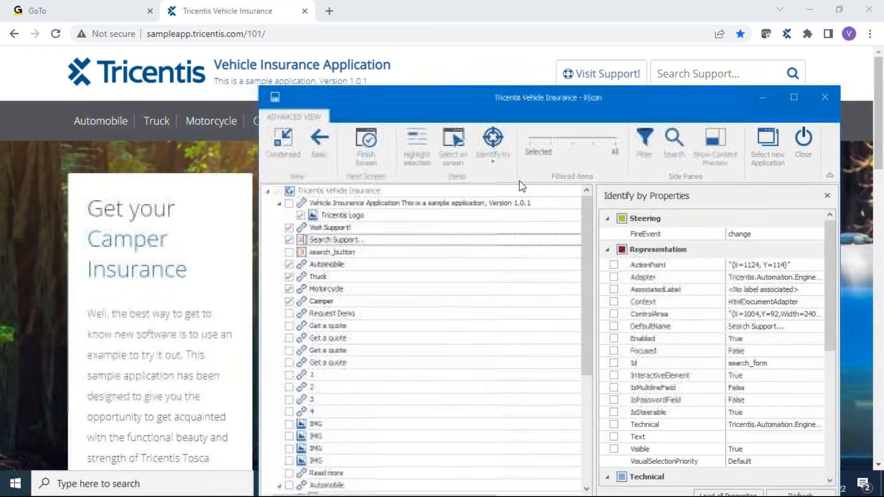
pyautogui.click(417, 155)
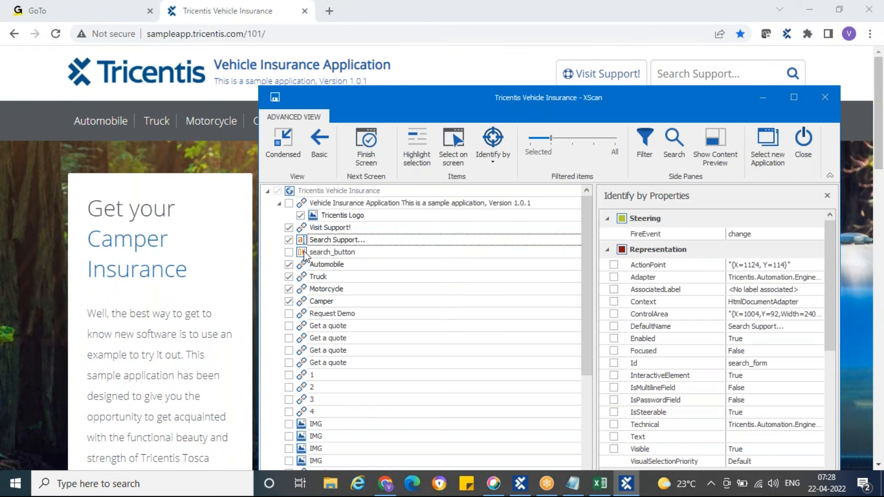
# Select search_button for the module, highlight it on the page, and also select the Request Demo link
pyautogui.click(295, 254)
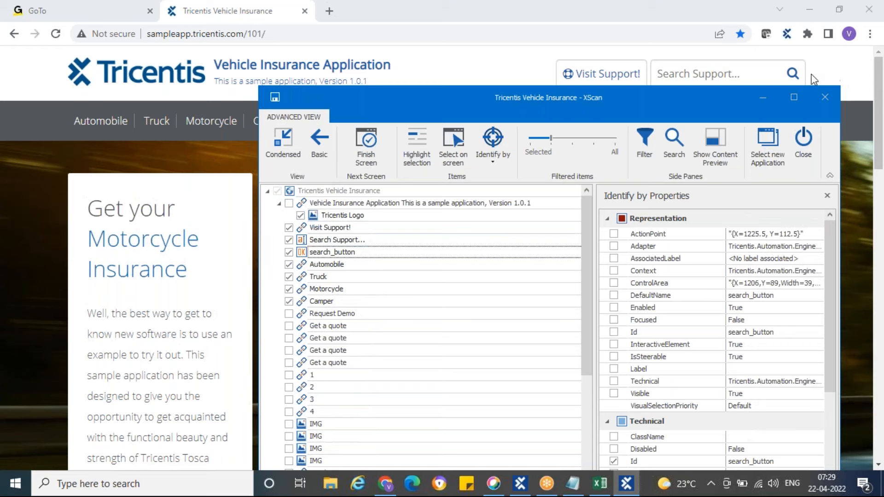
pyautogui.click(416, 158)
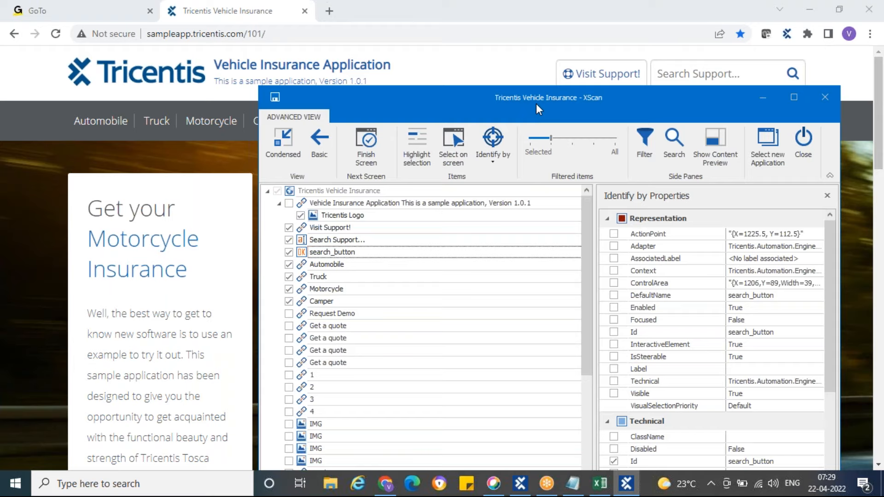
pyautogui.moveTo(537, 104); pyautogui.dragTo(482, 19)
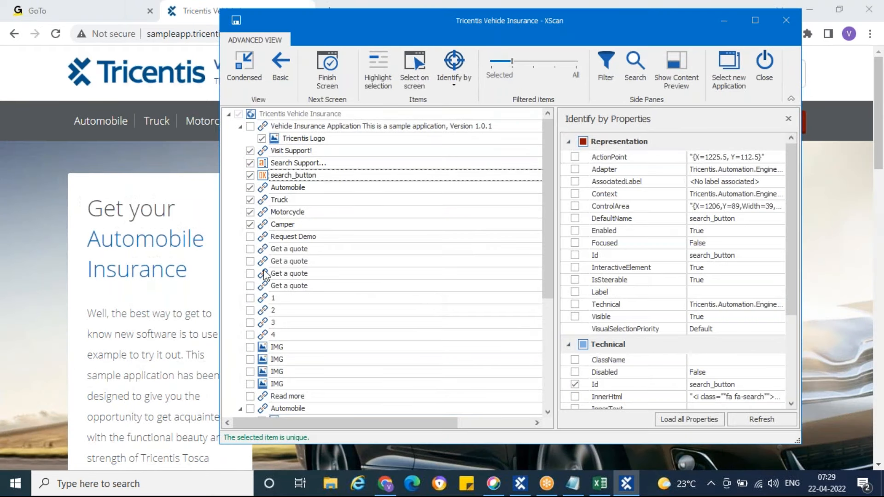
pyautogui.click(250, 237)
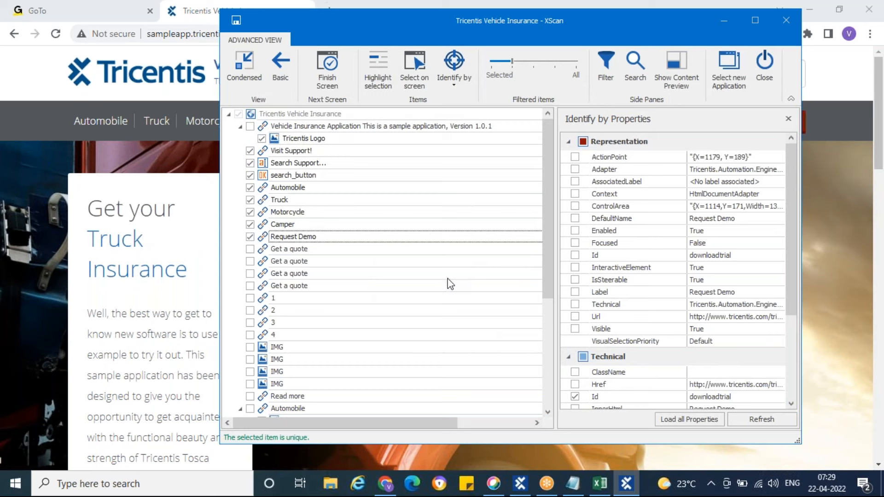
# Review the logo verification and Automobile test steps in the Book1 workbook, then return to XScan
pyautogui.click(600, 484)
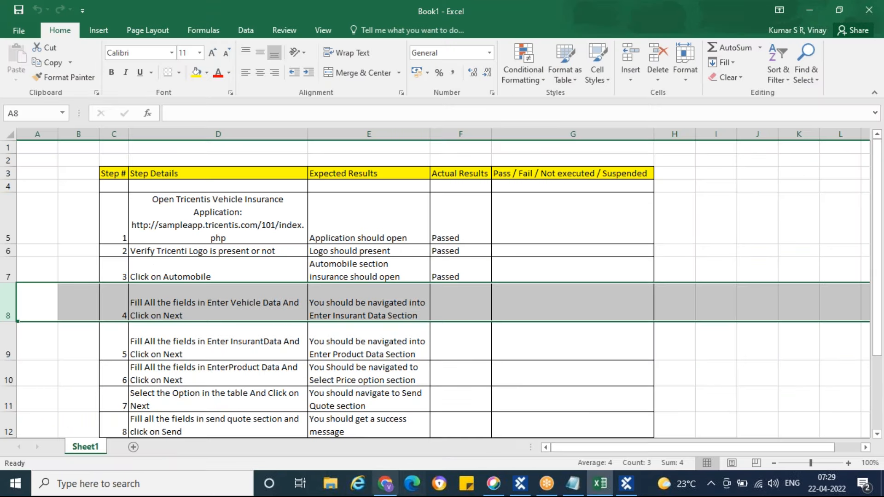
pyautogui.click(202, 253)
pyautogui.click(215, 273)
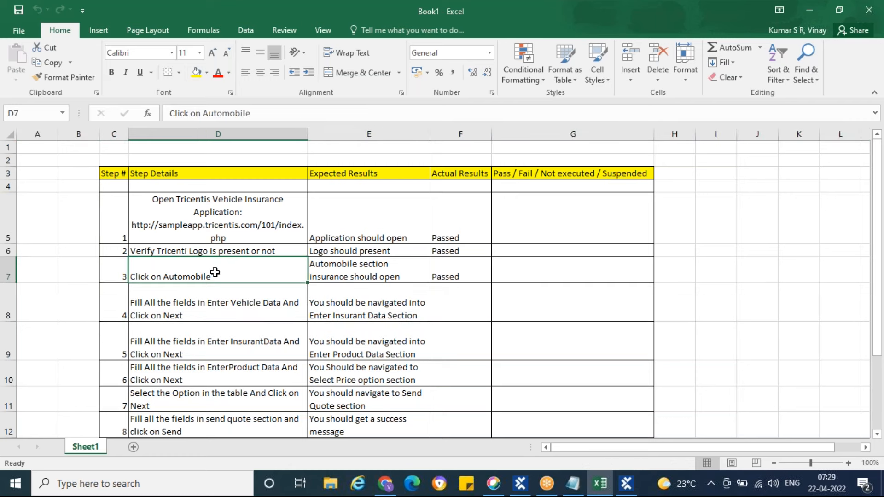
pyautogui.click(211, 252)
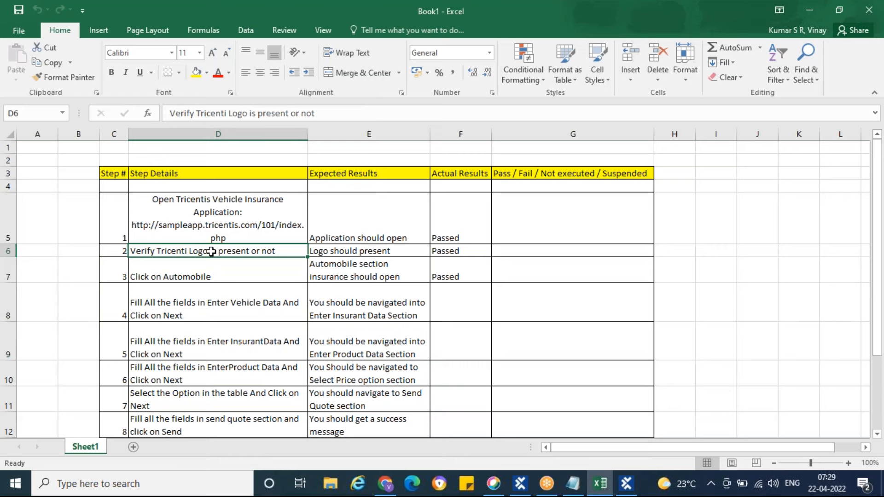
pyautogui.click(626, 484)
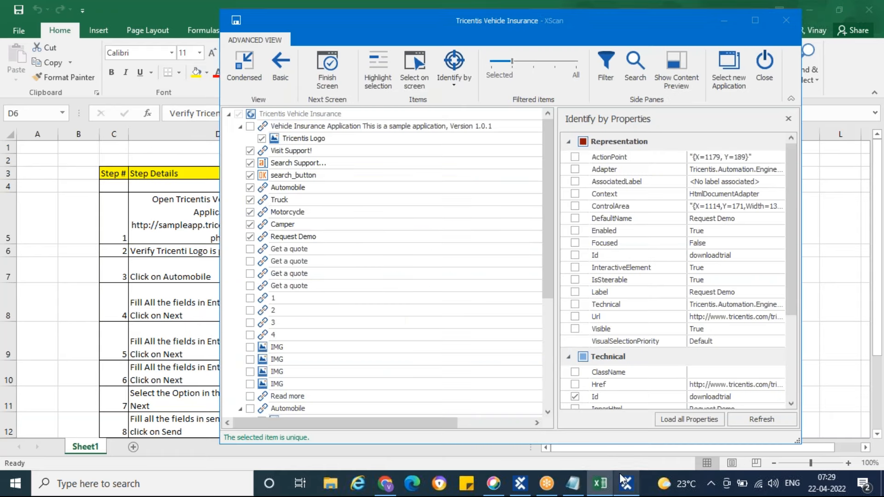
# Check the full control list for the selected items and save the Tricentis Vehicle Insurance module
pyautogui.scroll(-4, 365, 319)
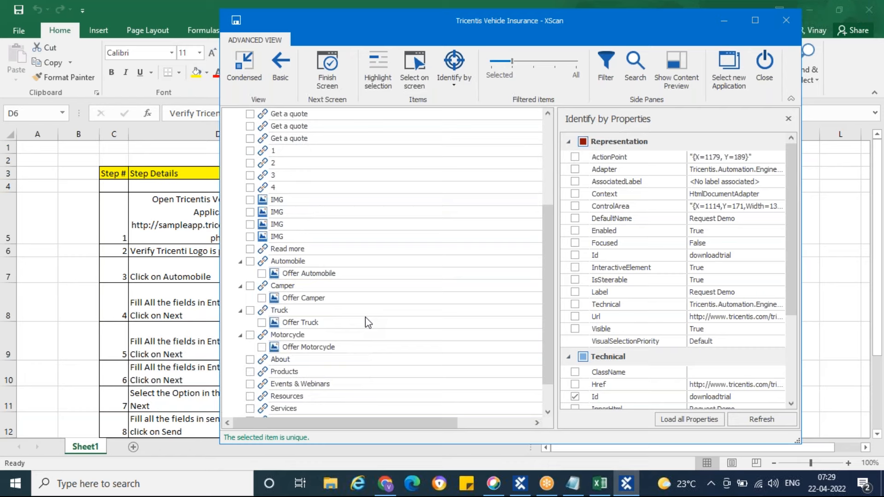
pyautogui.scroll(4, 359, 294)
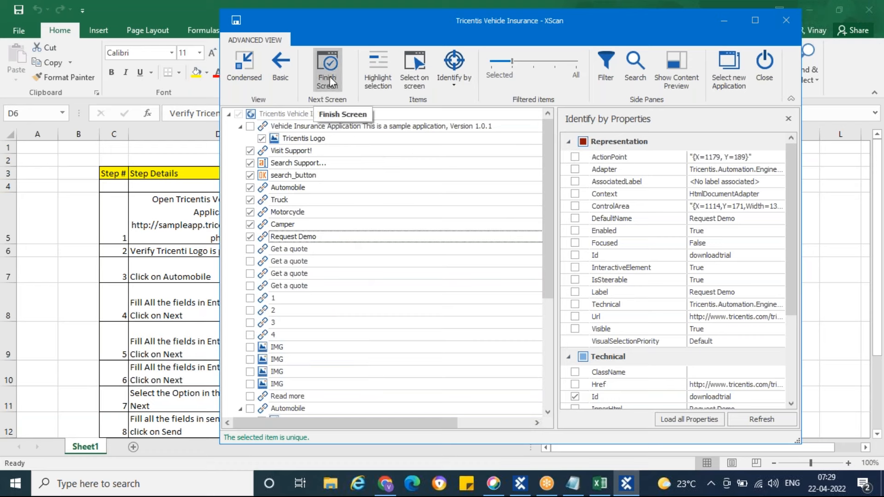
pyautogui.click(238, 24)
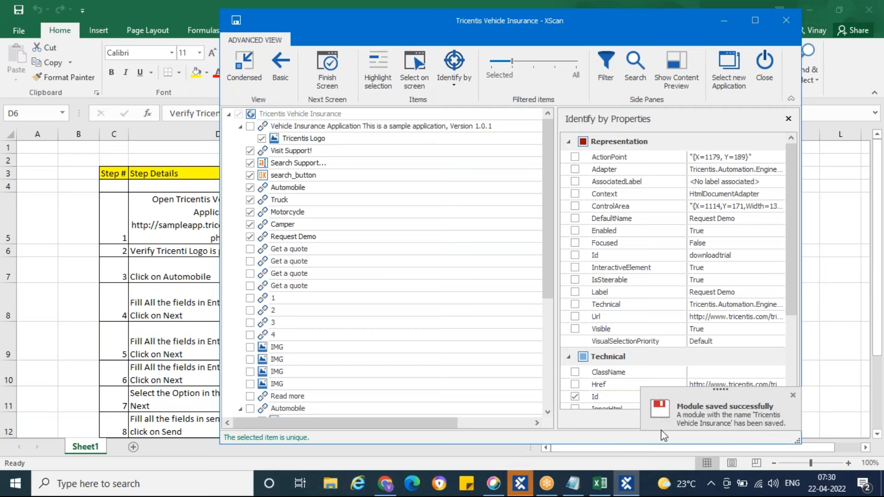
# Look over the insurance page in the browser and review XScan's control list against it
pyautogui.click(386, 484)
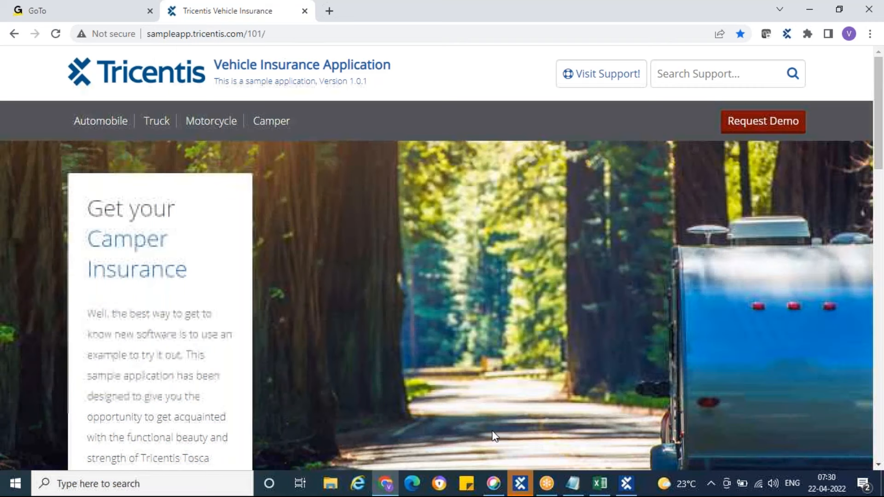
pyautogui.click(627, 485)
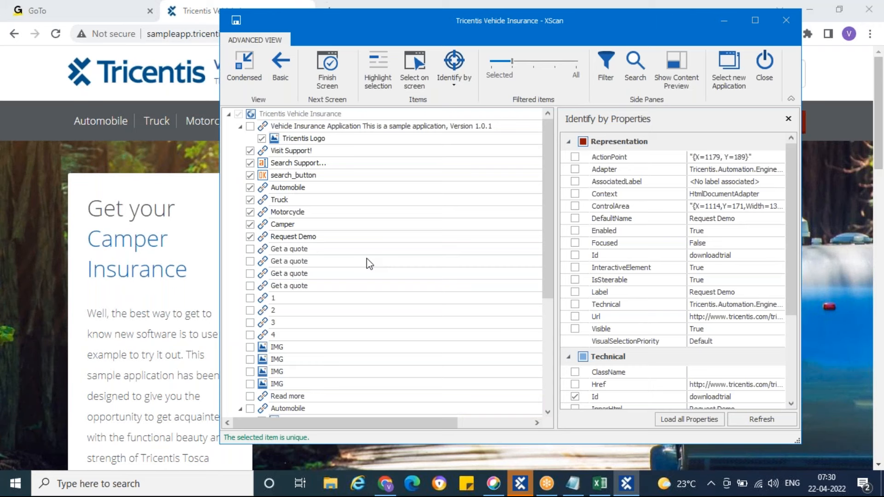
pyautogui.scroll(-3, 367, 257)
pyautogui.scroll(3, 367, 257)
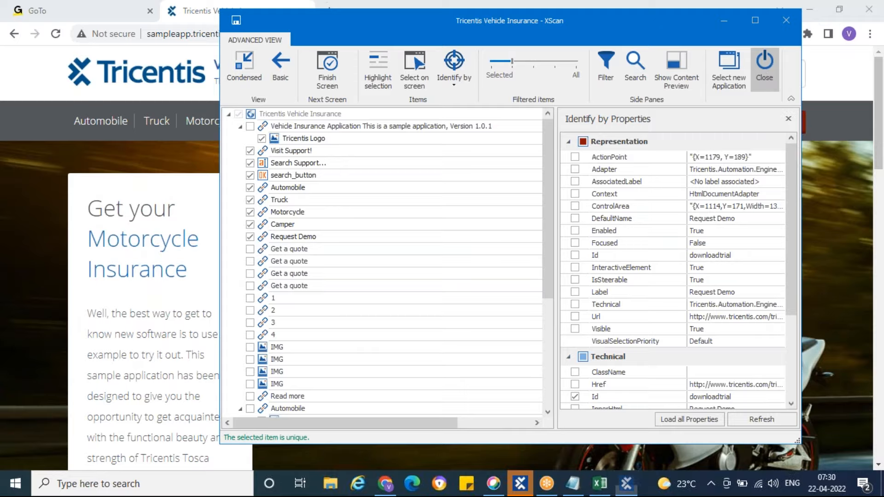
# Close XScan and show the Tricentis Vehicle Insurance module's attributes in the User Defined Modules folder of Tosca Commander
pyautogui.click(763, 70)
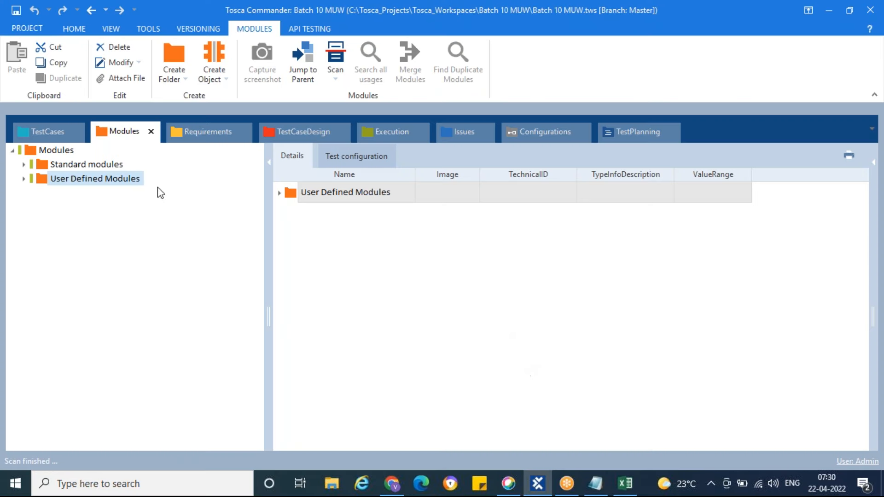
pyautogui.click(24, 178)
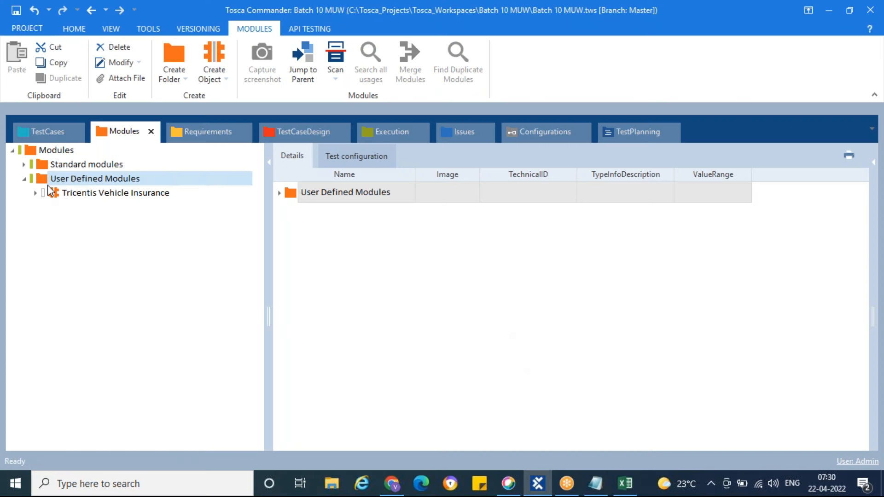
pyautogui.click(54, 193)
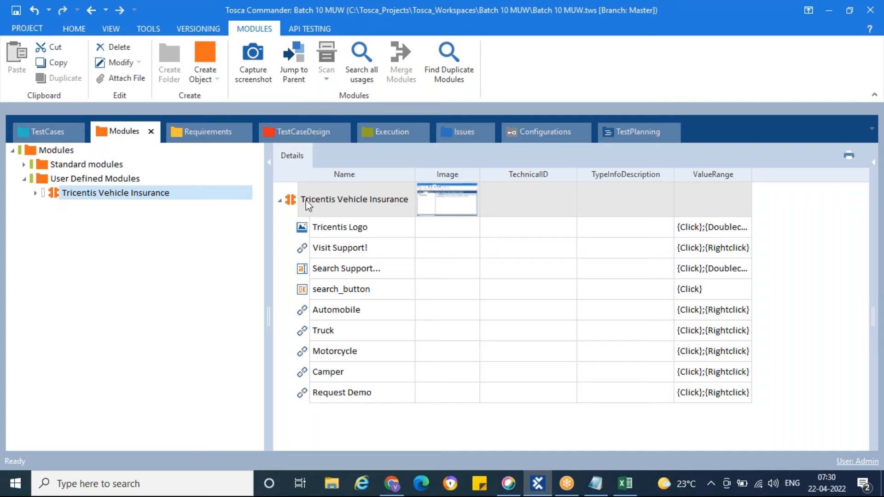
# Look through the Tricentis Vehicle Insurance module's attributes down to Request Demo, narrowing the module tree to widen the attribute table
pyautogui.click(306, 233)
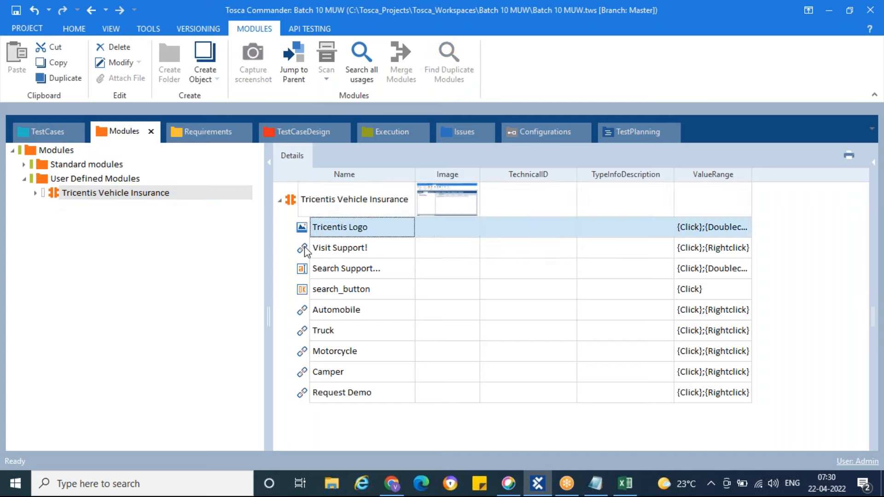
pyautogui.click(305, 252)
pyautogui.click(305, 272)
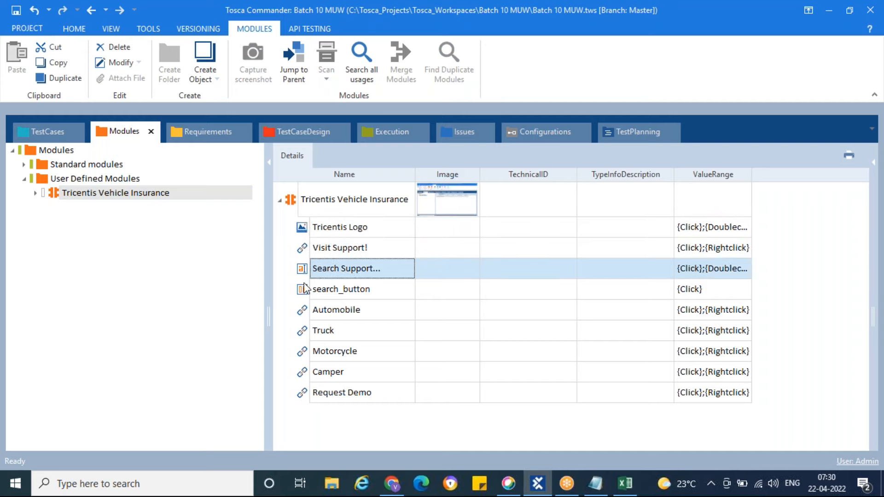
pyautogui.click(305, 296)
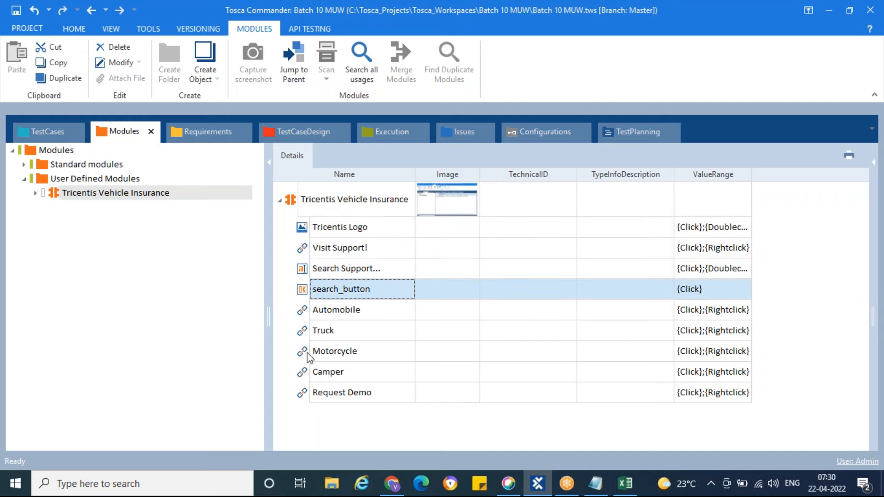
pyautogui.moveTo(269, 317); pyautogui.dragTo(194, 317)
pyautogui.click(267, 392)
# Show the Tricentis Vehicle Insurance module's properties, look through them, and expand the module in the tree
pyautogui.click(56, 195)
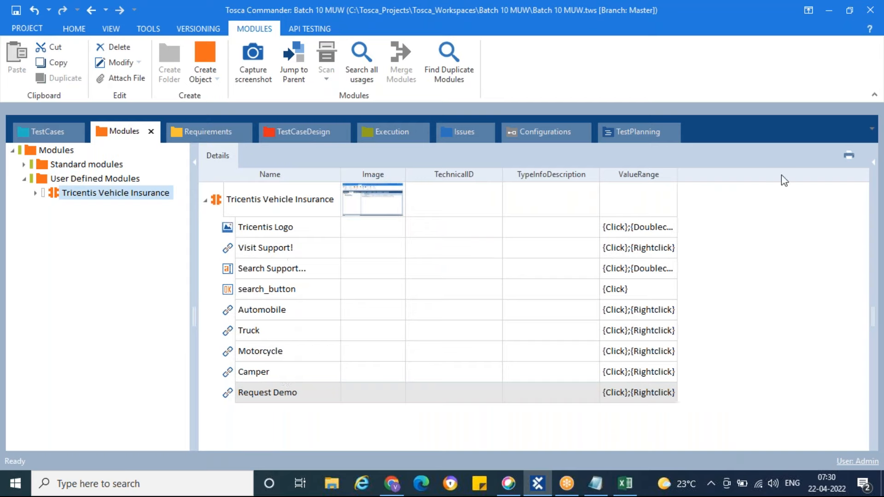
pyautogui.click(875, 166)
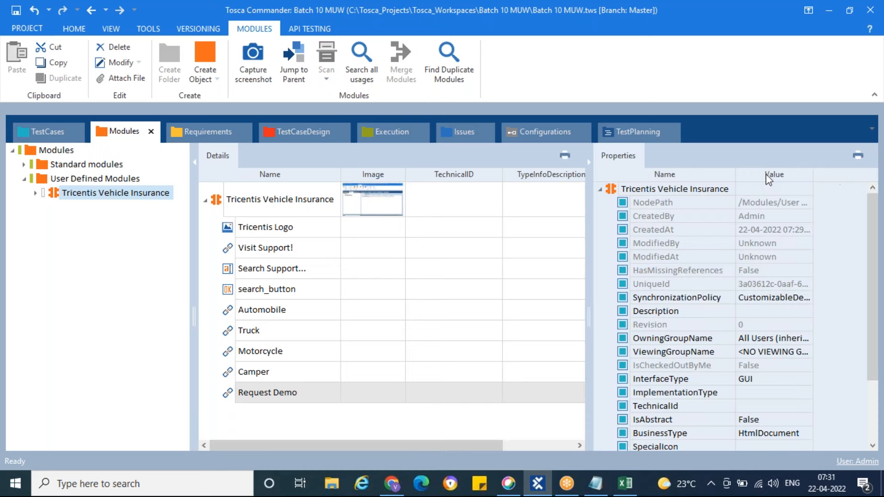
pyautogui.scroll(-2, 693, 266)
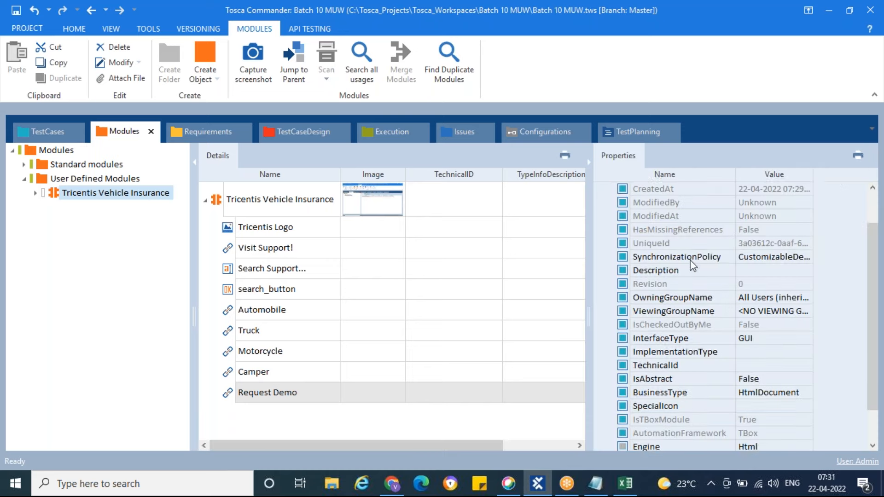
pyautogui.scroll(2, 694, 266)
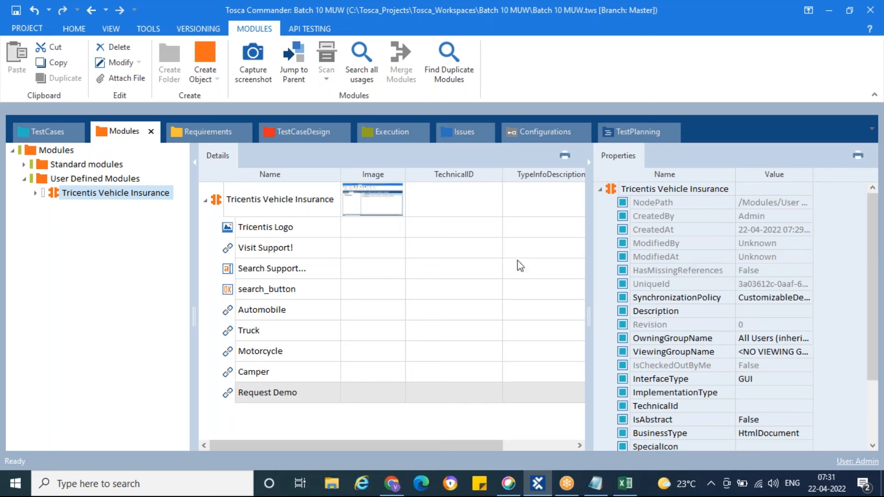
pyautogui.click(36, 193)
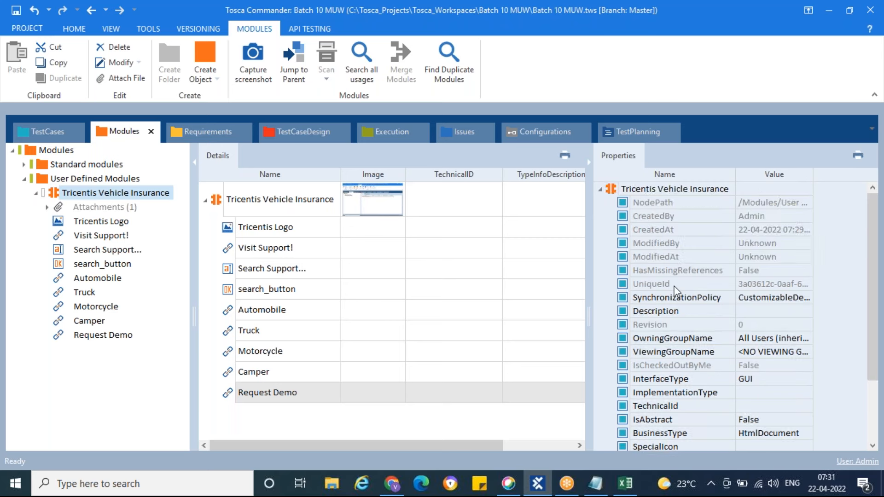
pyautogui.scroll(-2, 680, 230)
pyautogui.scroll(2, 681, 231)
# Inspect the module's full NodePath value and its CreatedBy and CreatedAt properties
pyautogui.click(787, 205)
pyautogui.click(807, 203)
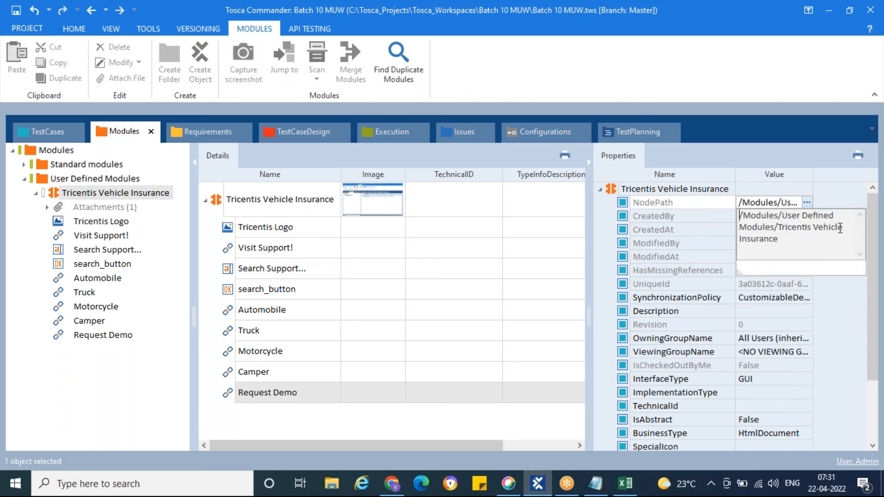
pyautogui.moveTo(781, 240); pyautogui.dragTo(749, 216)
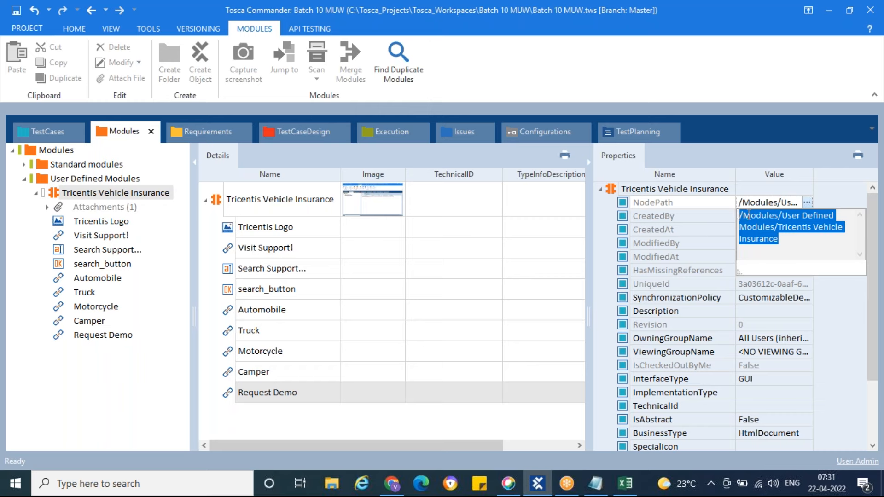
pyautogui.click(793, 240)
pyautogui.click(710, 218)
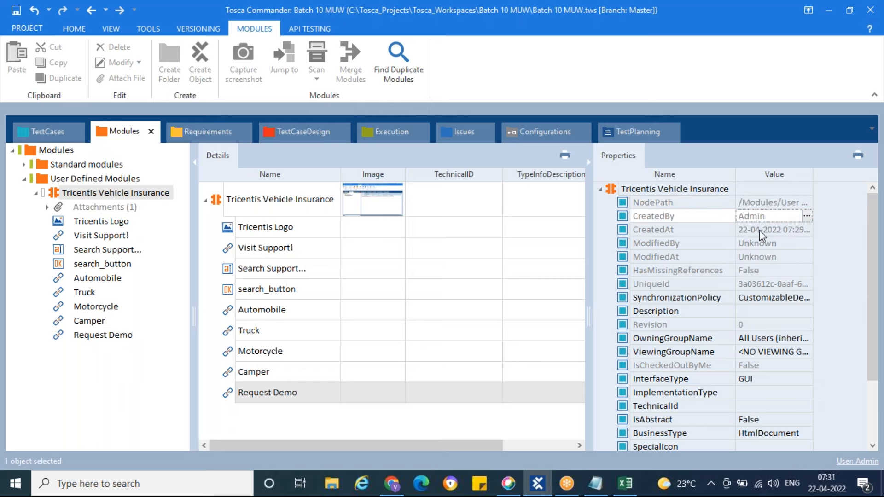
pyautogui.click(774, 236)
pyautogui.click(808, 231)
pyautogui.click(809, 231)
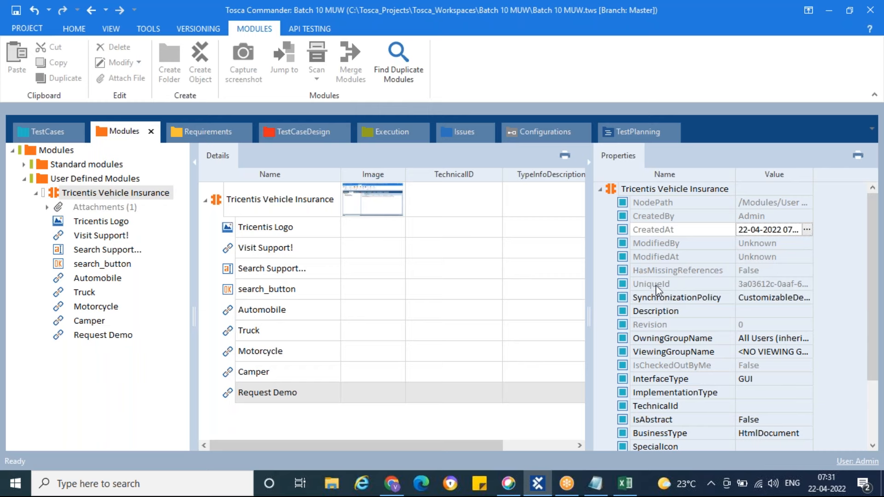
# Inspect the module's full UniqueId value and its Revision property
pyautogui.click(761, 285)
pyautogui.click(807, 285)
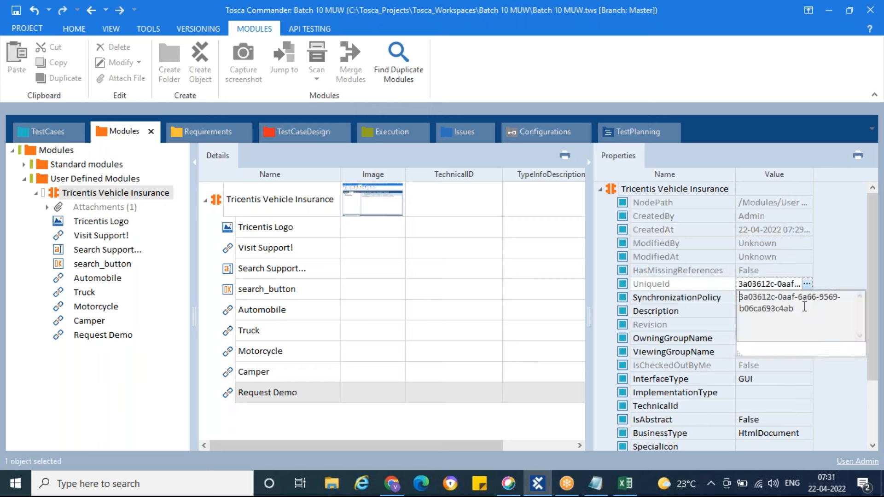
pyautogui.moveTo(796, 309); pyautogui.dragTo(741, 298)
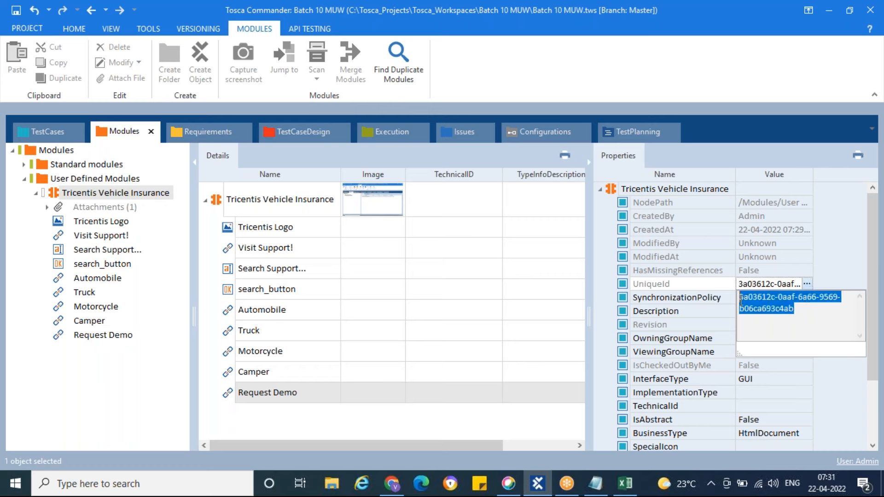
pyautogui.click(807, 284)
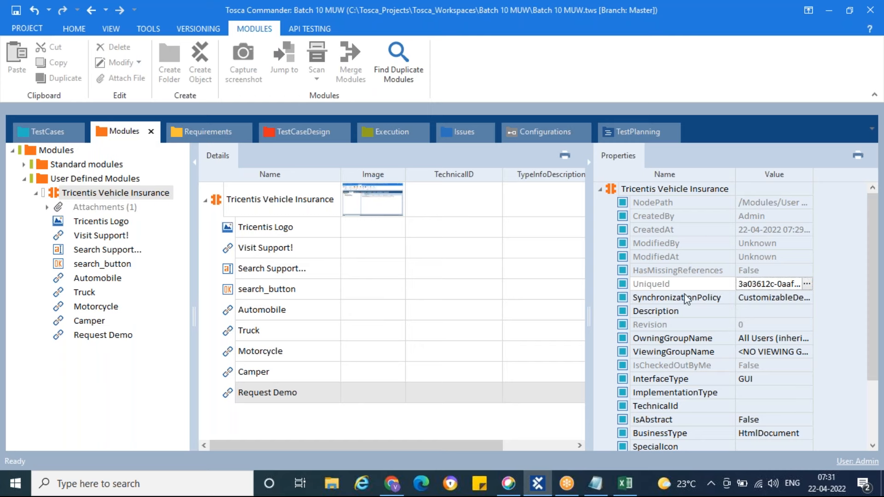
pyautogui.click(788, 329)
# Inspect the module's Title and Engine properties, and collapse the module's properties view
pyautogui.scroll(-2, 783, 329)
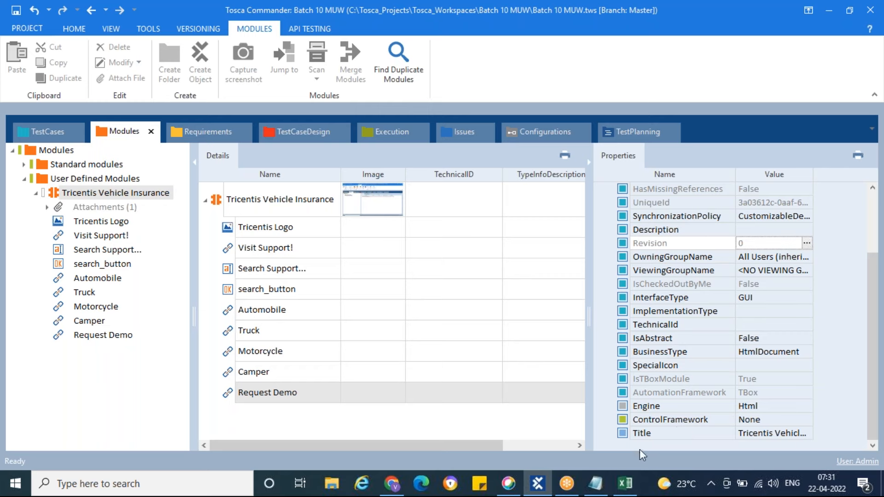
pyautogui.click(626, 435)
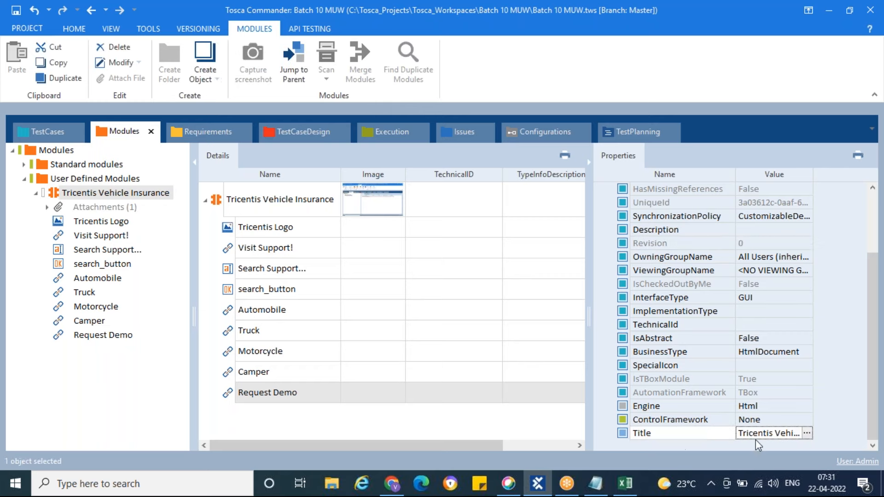
pyautogui.click(808, 436)
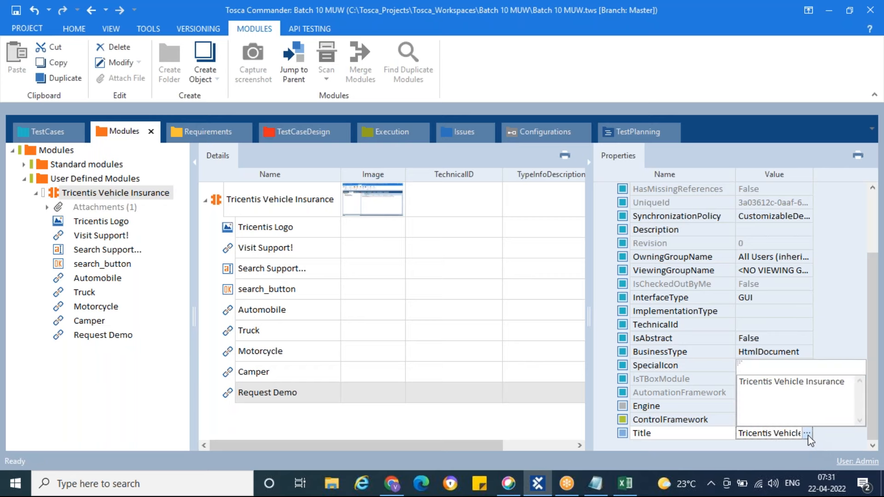
pyautogui.click(859, 326)
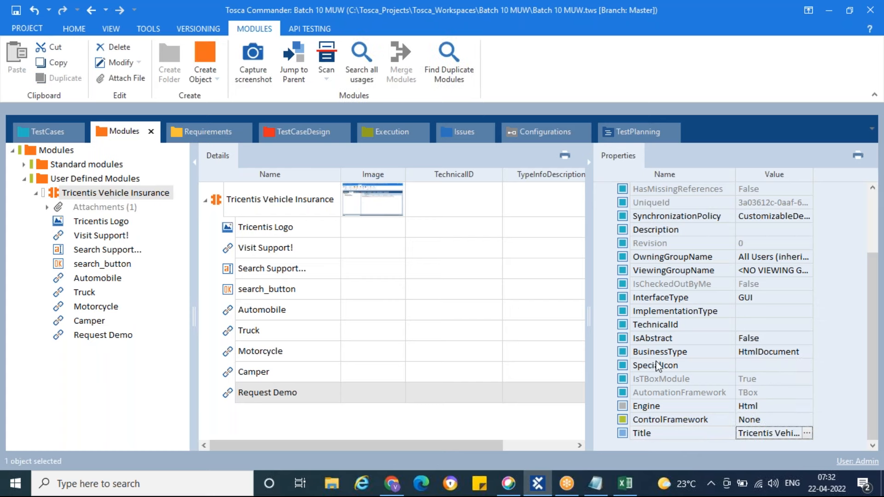
pyautogui.click(632, 410)
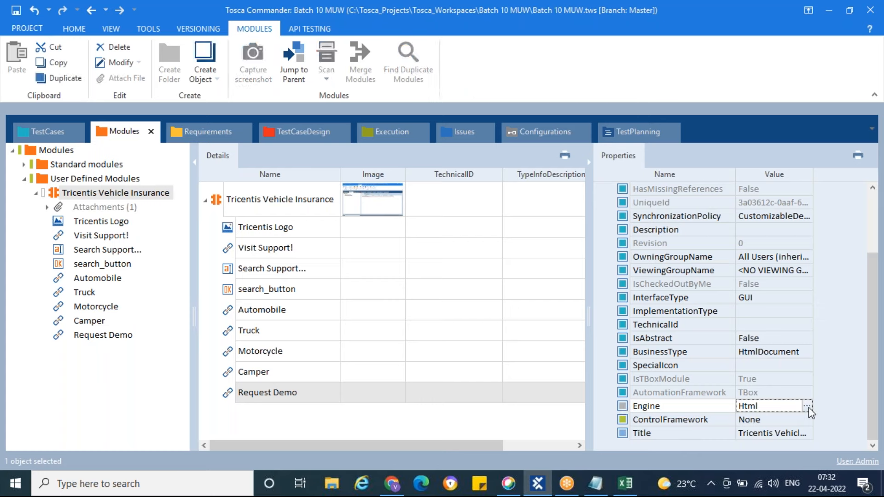
pyautogui.click(807, 405)
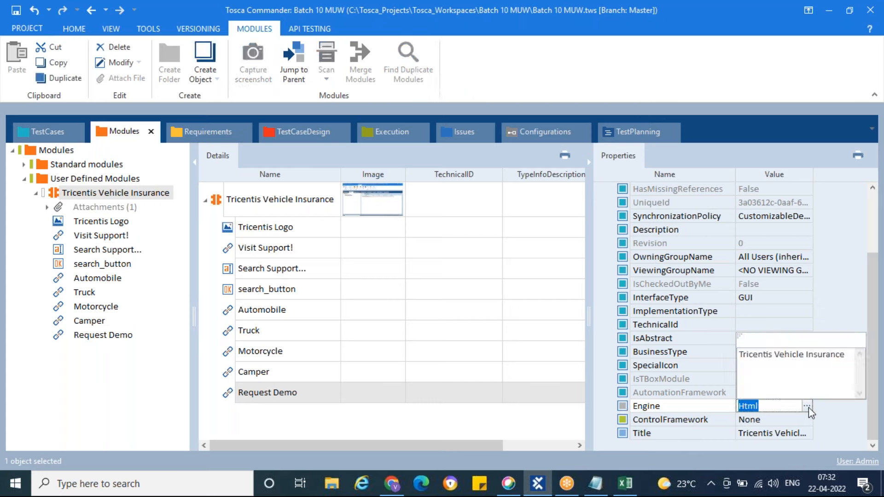
pyautogui.click(841, 300)
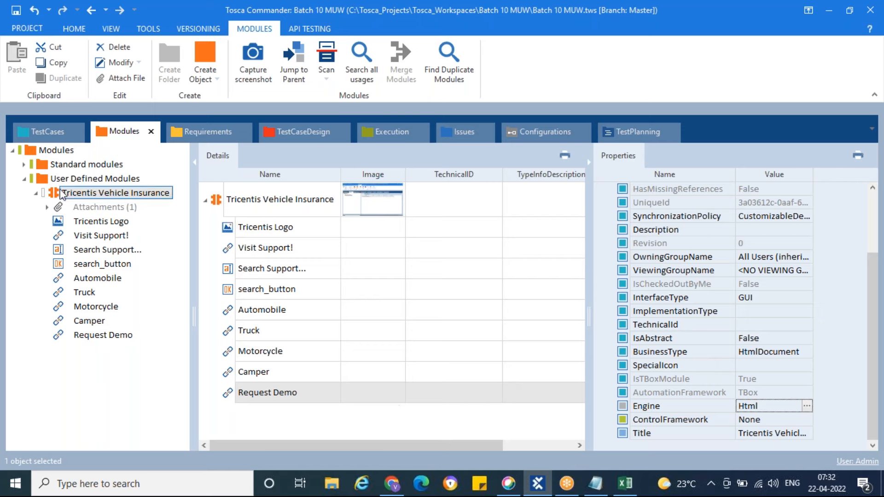
pyautogui.click(589, 164)
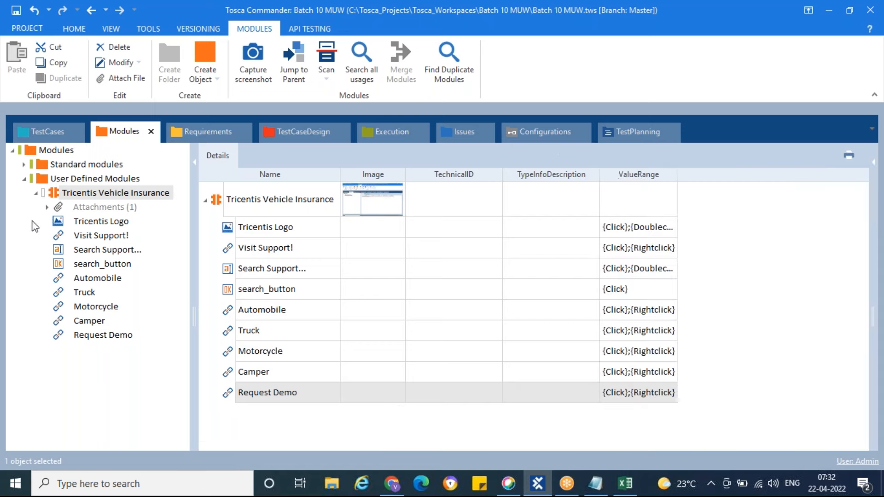
# Switch to the Book1 workbook, highlight the logo verification step in row 6, and return to Tosca Commander
pyautogui.moveTo(626, 491)
pyautogui.click(619, 462)
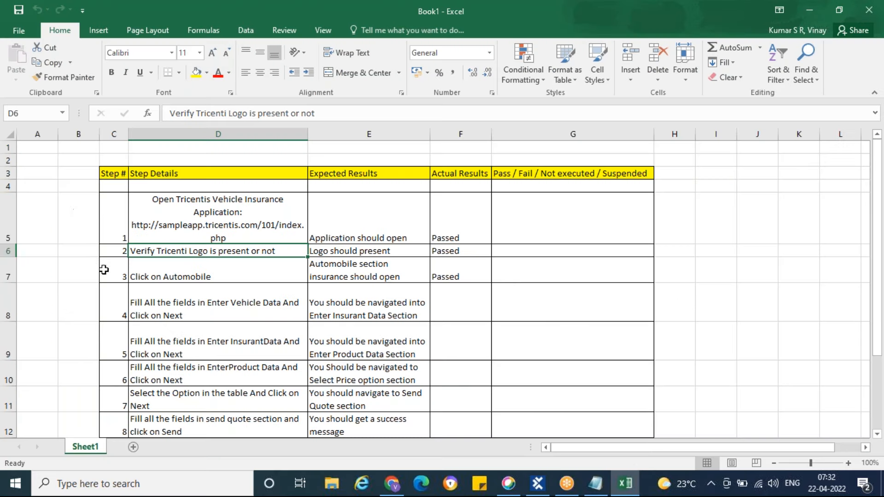
pyautogui.click(8, 251)
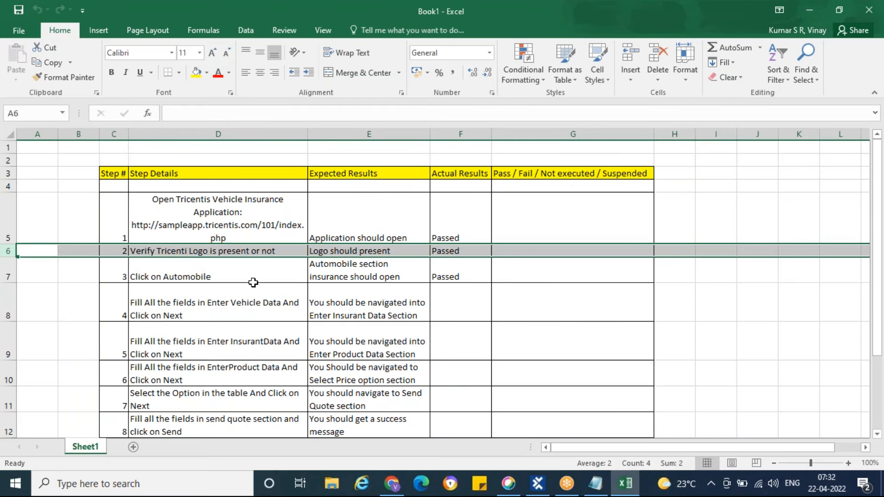
pyautogui.click(538, 484)
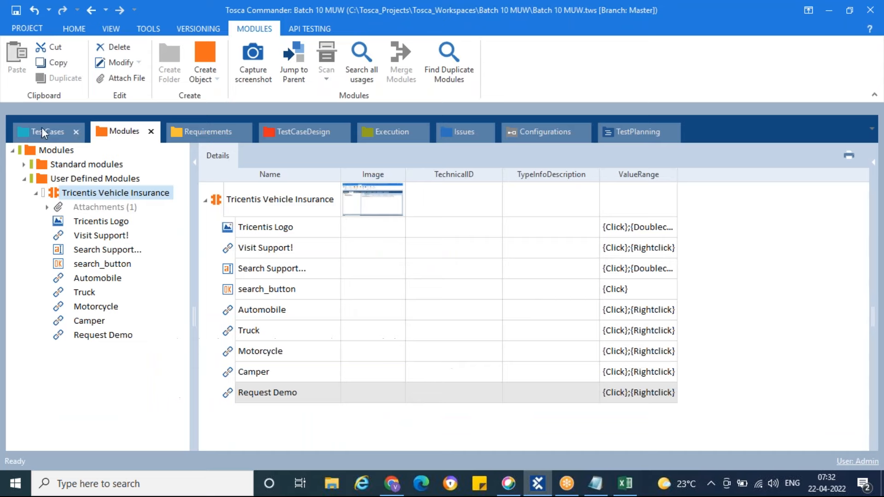
# Open My First Test Case among the test cases and review the details of its OpenUrl test step
pyautogui.click(41, 129)
pyautogui.click(24, 165)
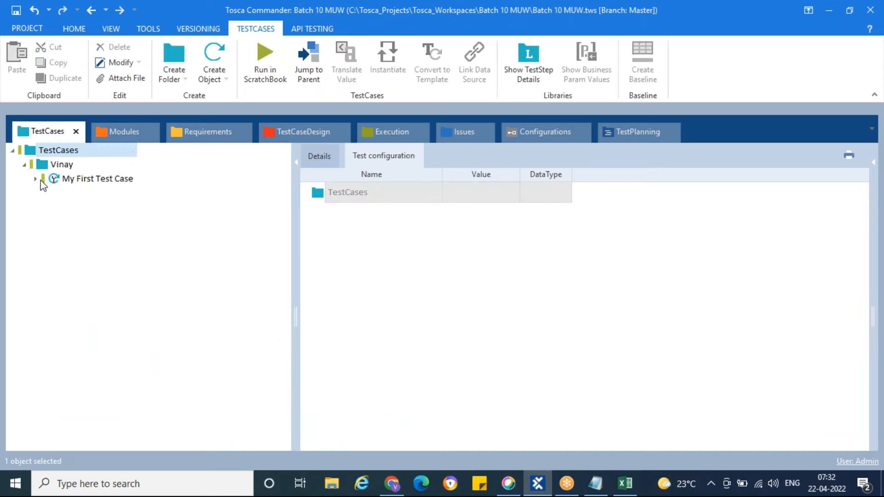
pyautogui.click(44, 180)
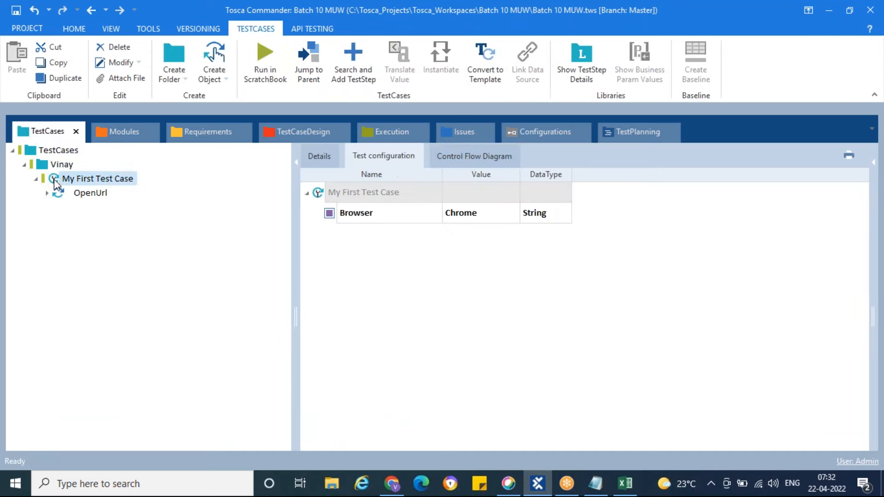
pyautogui.click(317, 155)
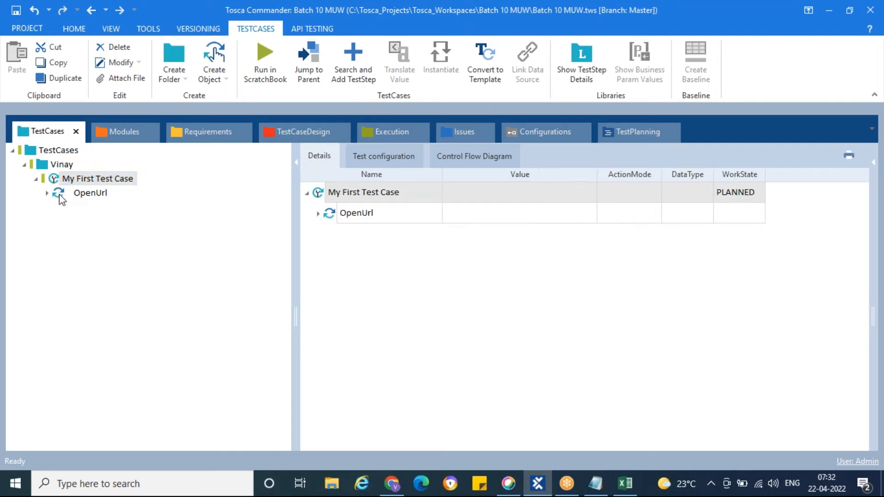
pyautogui.click(59, 194)
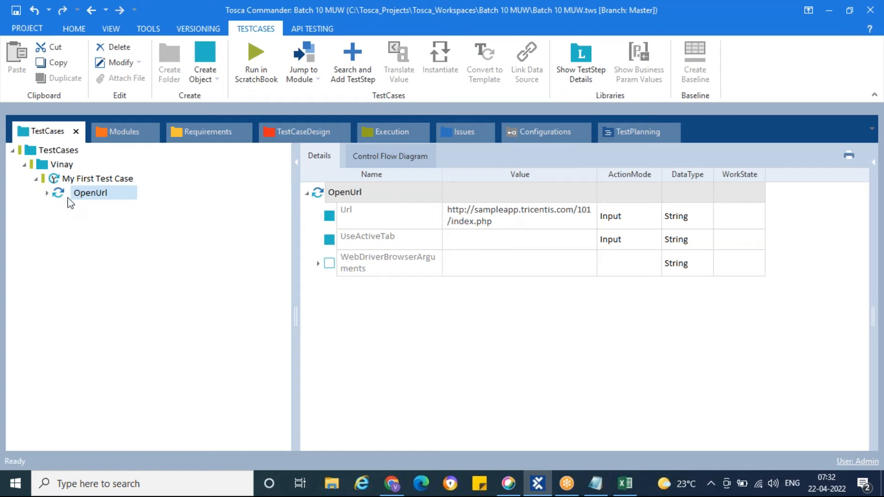
pyautogui.click(54, 181)
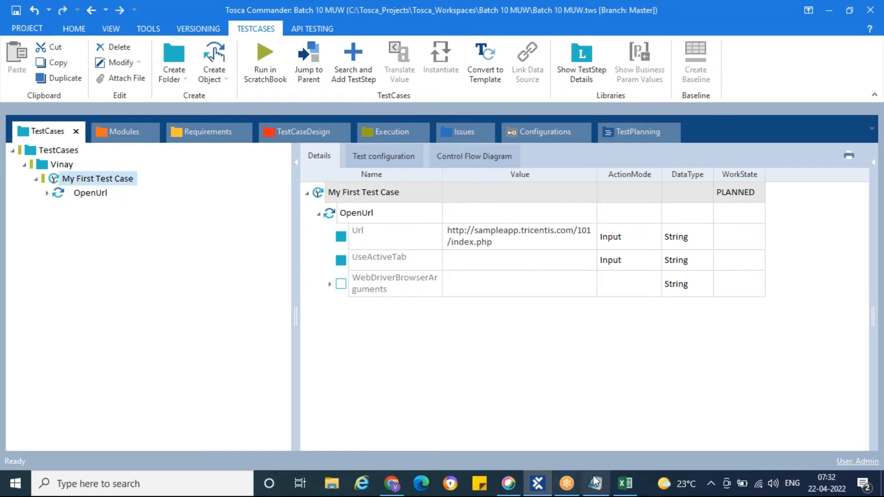
# Add the Tricentis Vehicle Insurance module to My First Test Case as a test step after OpenUrl
pyautogui.click(114, 136)
pyautogui.click(54, 195)
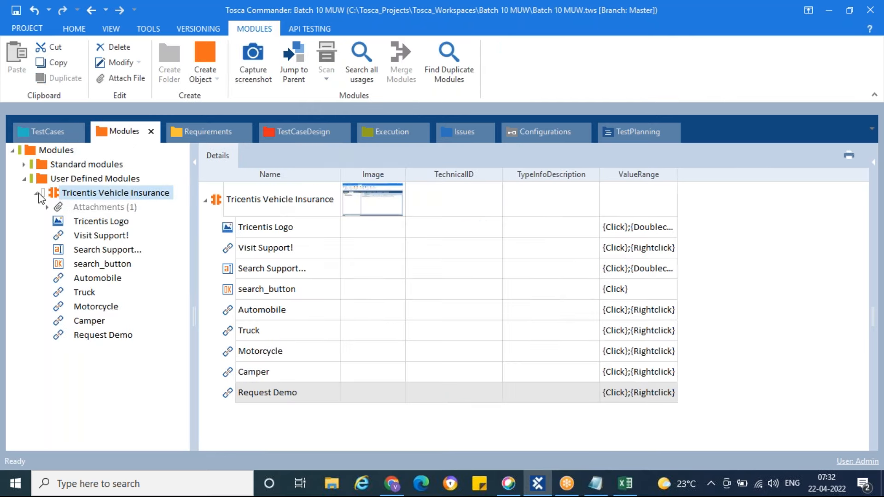
pyautogui.click(36, 194)
pyautogui.moveTo(56, 197)
pyautogui.mouseDown()
pyautogui.moveTo(65, 223)
pyautogui.moveTo(60, 130)
pyautogui.moveTo(39, 130)
pyautogui.moveTo(56, 184)
pyautogui.mouseUp()
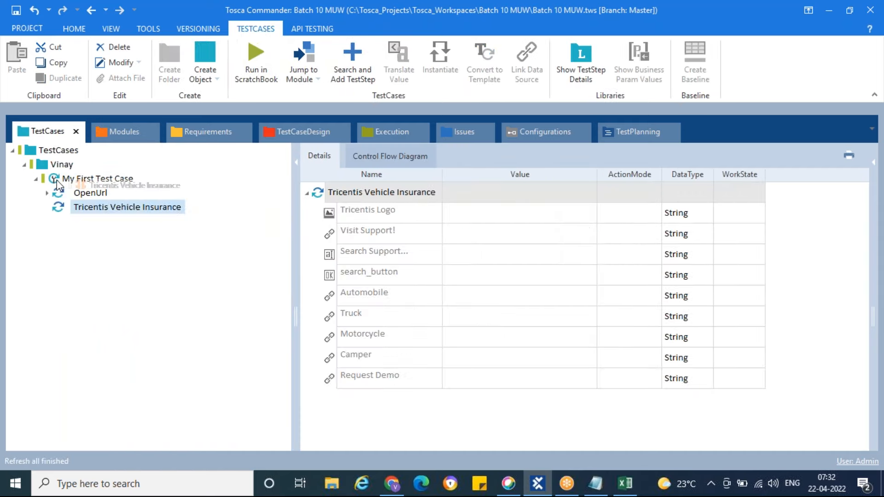
pyautogui.click(90, 192)
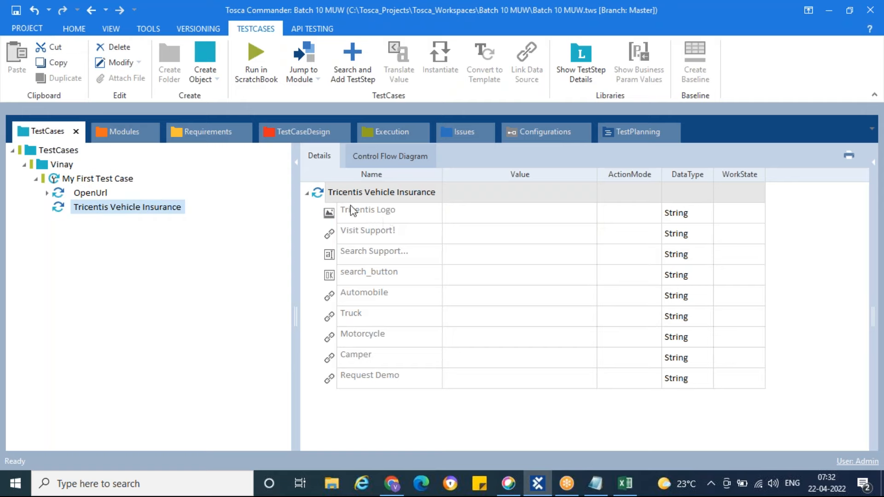
# Set the Tricentis Logo value in the Tricentis Vehicle Insurance test step to the property Exists = True
pyautogui.click(552, 212)
pyautogui.click(551, 214)
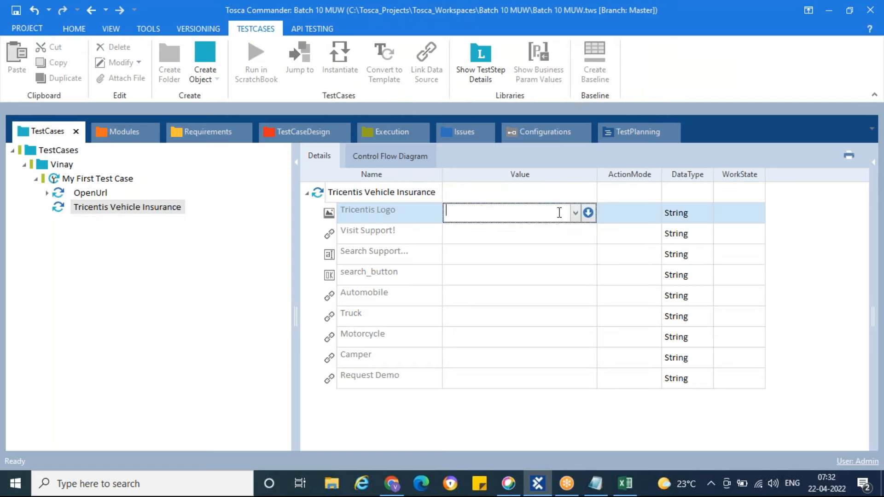
pyautogui.click(589, 213)
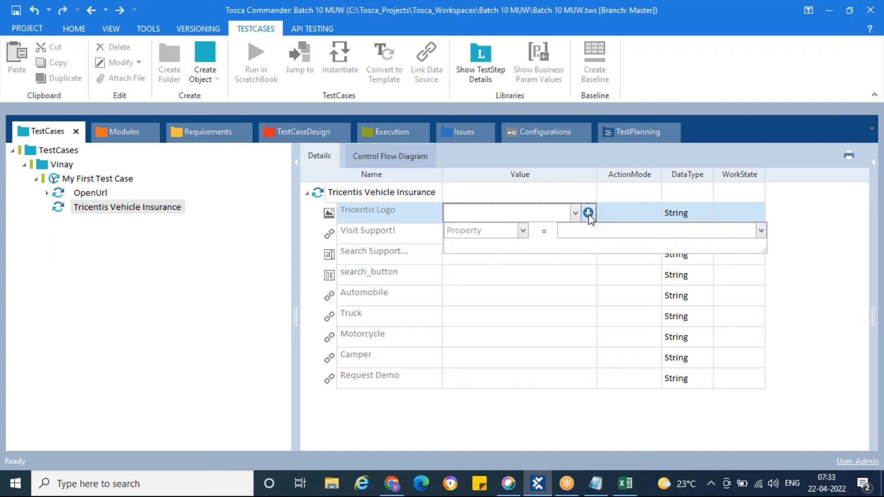
pyautogui.click(524, 233)
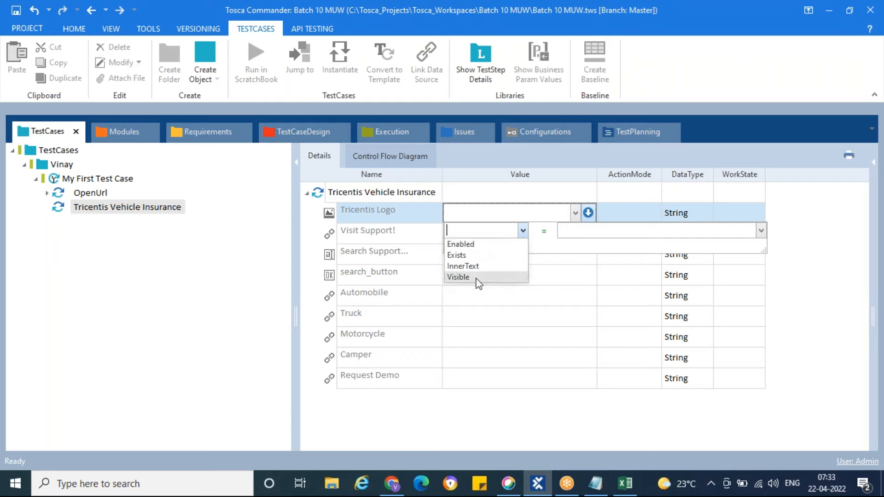
pyautogui.click(463, 255)
pyautogui.click(587, 231)
pyautogui.write('True')
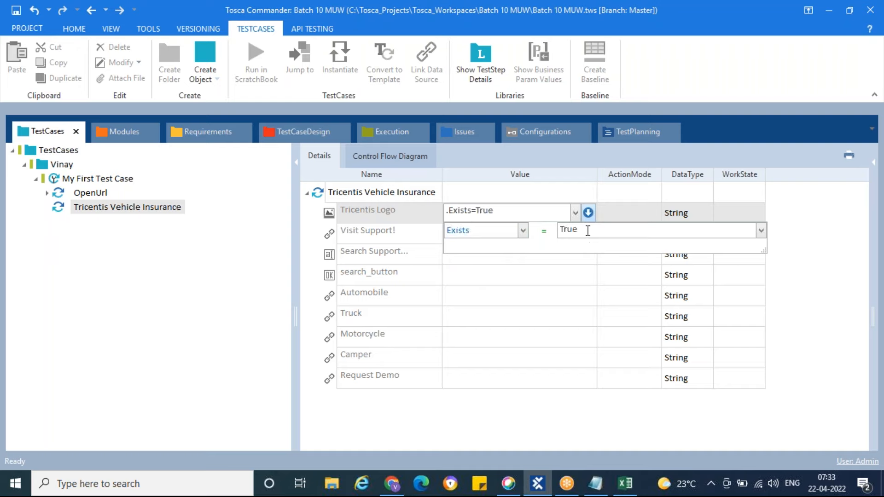
# Set the action mode of the Tricentis Logo test step value to Verify and review the available modes
pyautogui.click(625, 217)
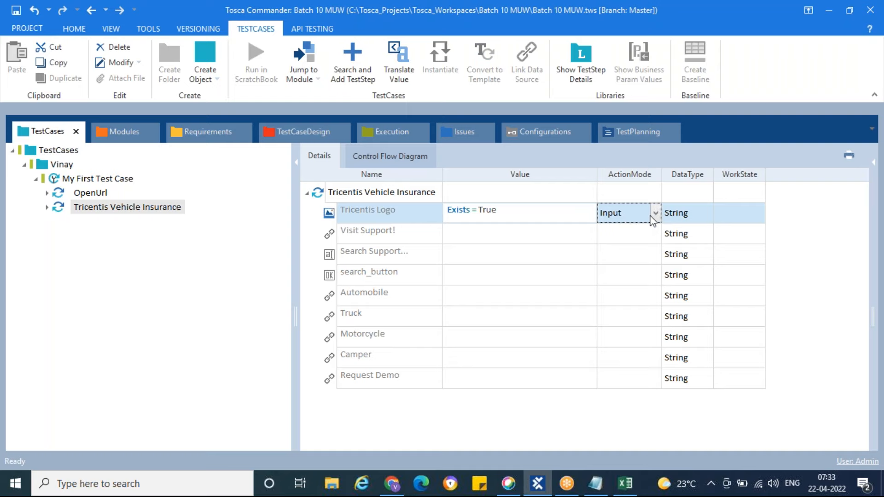
pyautogui.click(656, 214)
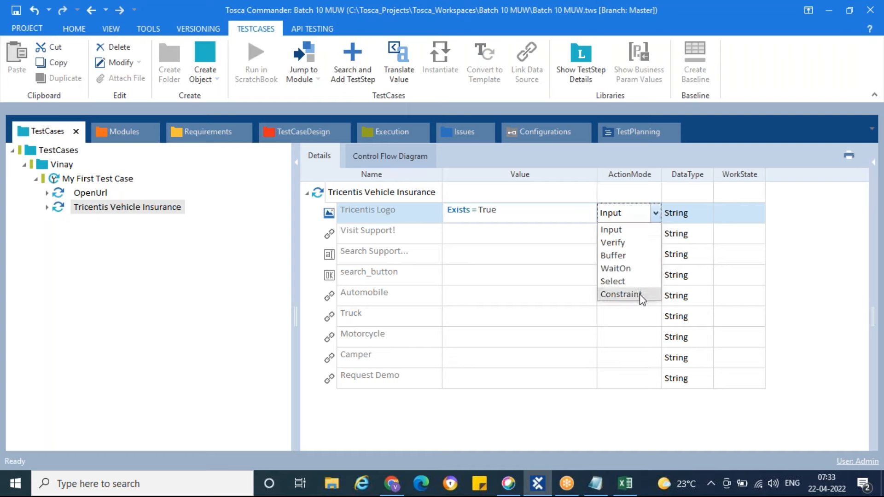
pyautogui.click(630, 245)
pyautogui.click(559, 240)
pyautogui.click(647, 216)
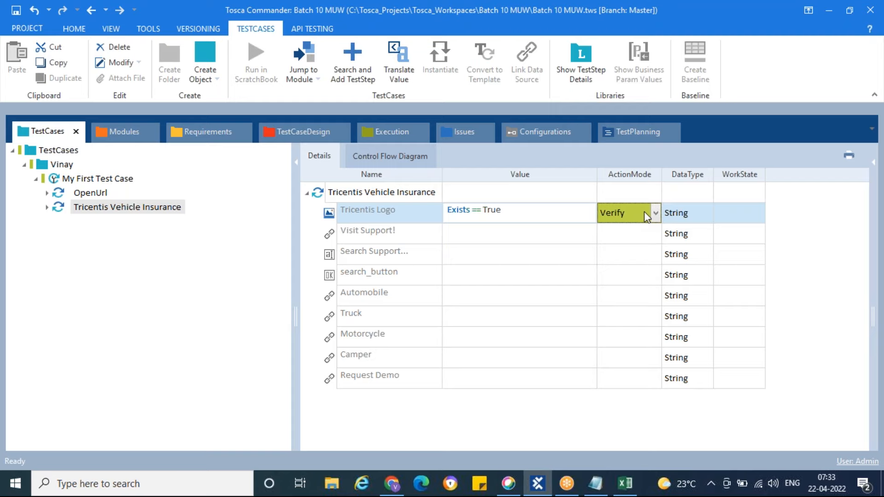
pyautogui.click(645, 214)
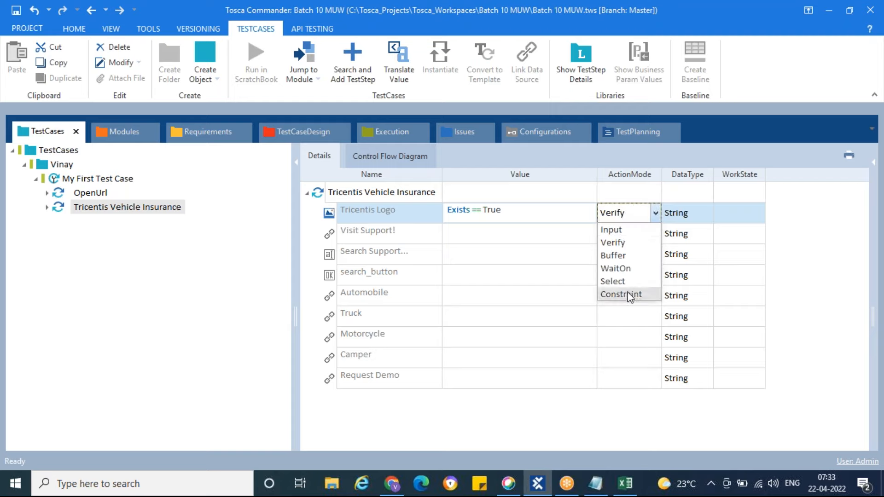
pyautogui.click(536, 236)
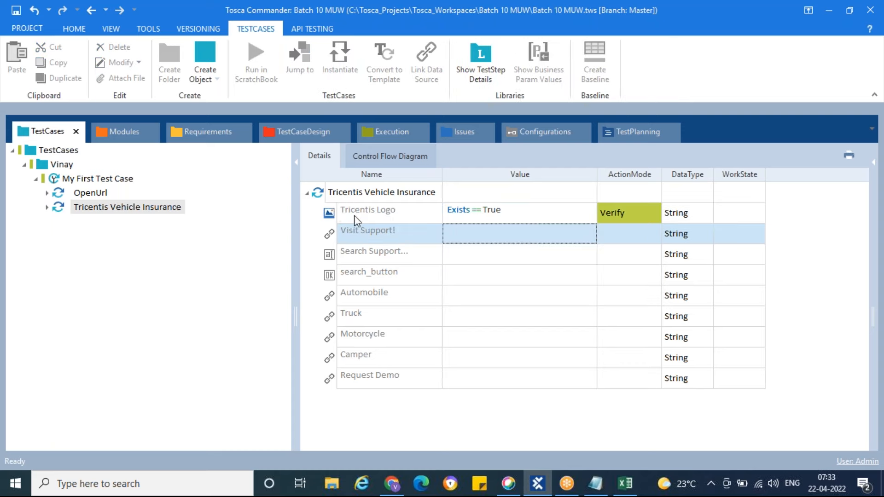
pyautogui.click(456, 216)
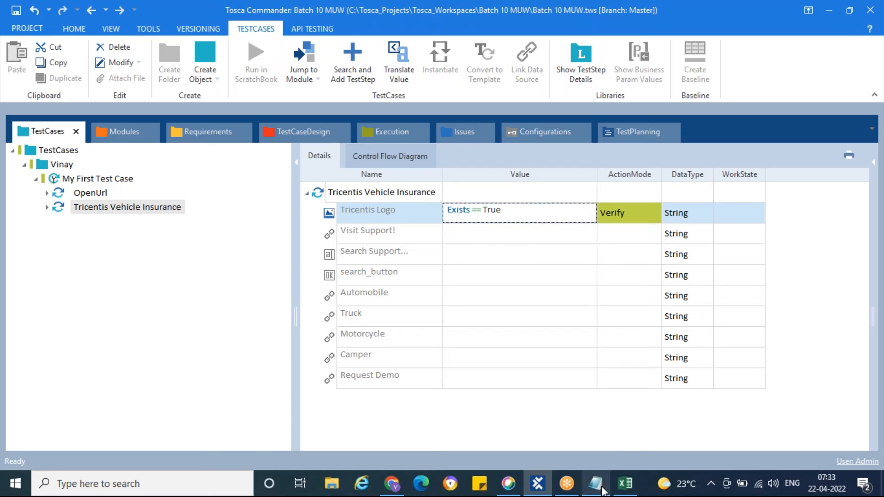
# Check the logo step in the Book1 workbook and rename the Tricentis Vehicle Insurance test step in Tosca Commander as "Verify Tricentis Logo is present or not"
pyautogui.click(625, 483)
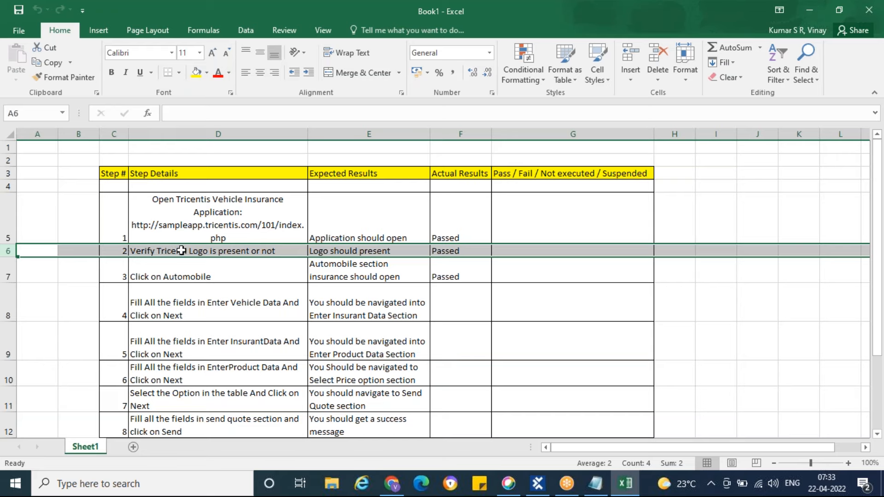
pyautogui.click(807, 12)
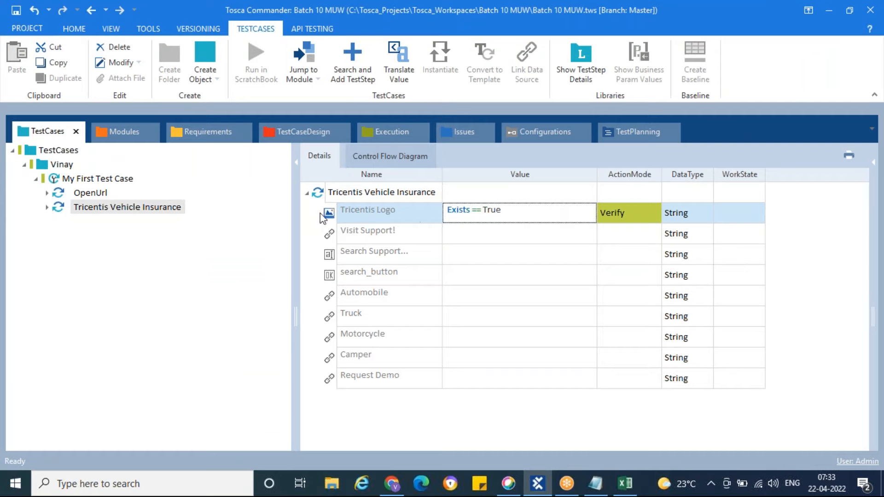
pyautogui.click(237, 212)
pyautogui.click(146, 210)
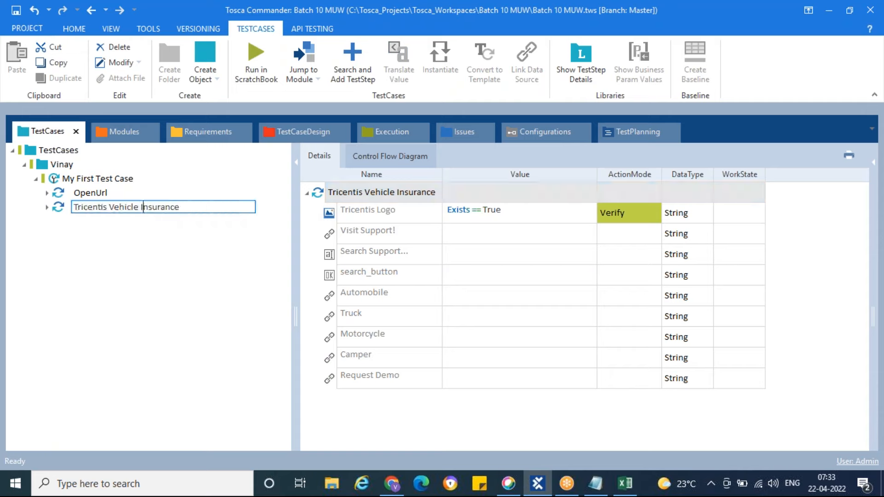
pyautogui.hotkey('ctrl', 'a')
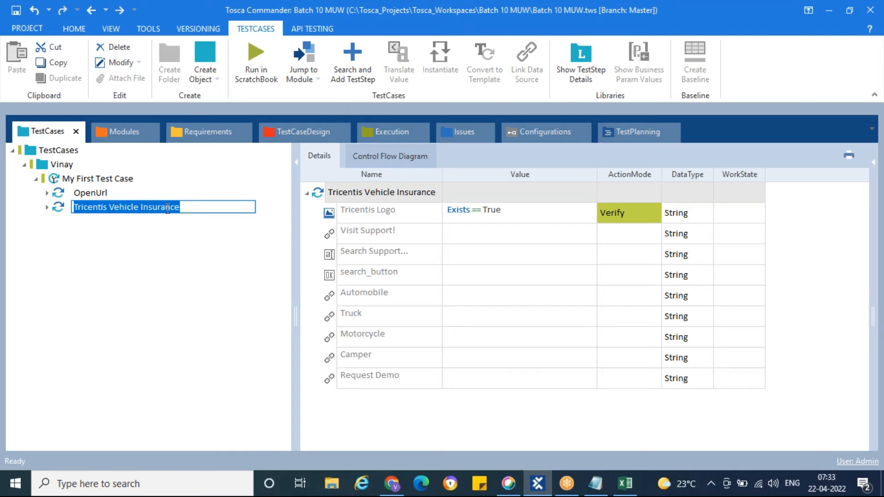
pyautogui.write('Verify')
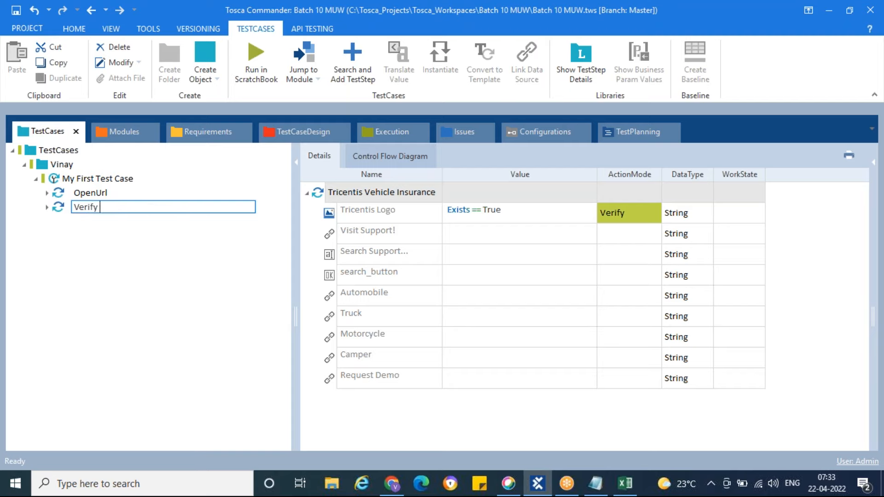
pyautogui.write(' Tricentis Logo is pres')
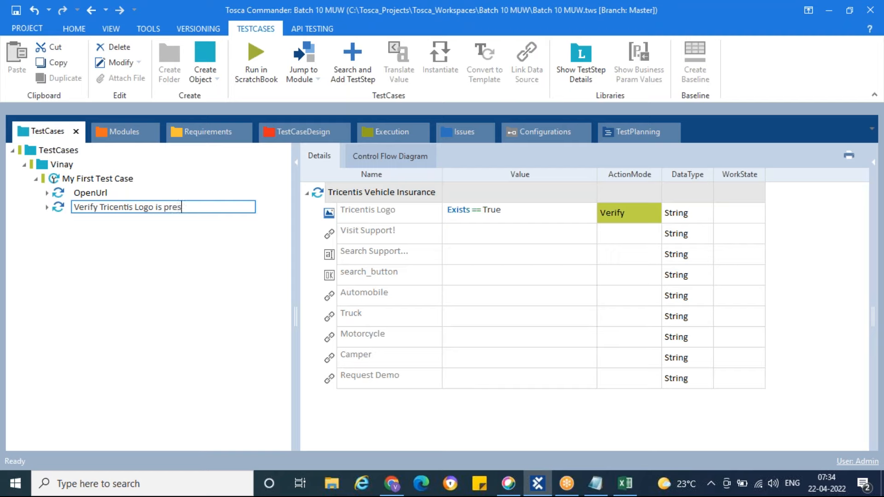
pyautogui.write('ent or not')
pyautogui.press('Return')
# Rename the OpenUrl test step as "Launch the Tricentis Application" and collapse its values in the test case tree
pyautogui.click(119, 194)
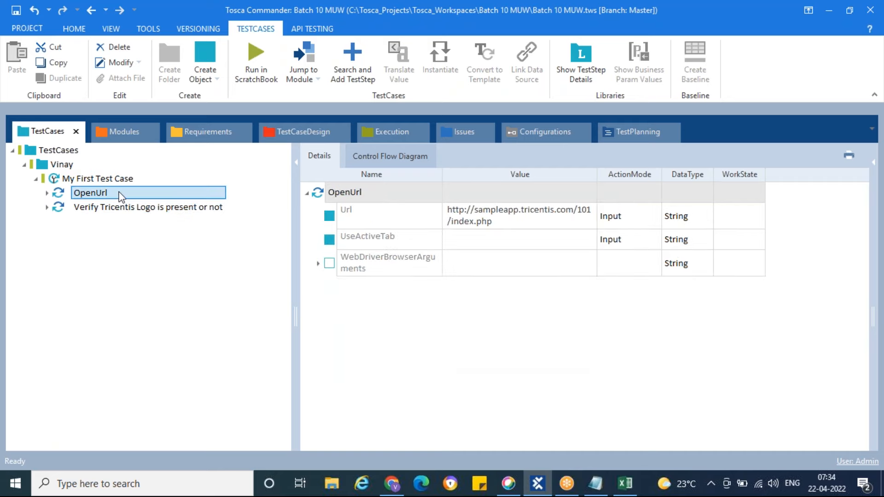
pyautogui.doubleClick(119, 197)
pyautogui.press('F2')
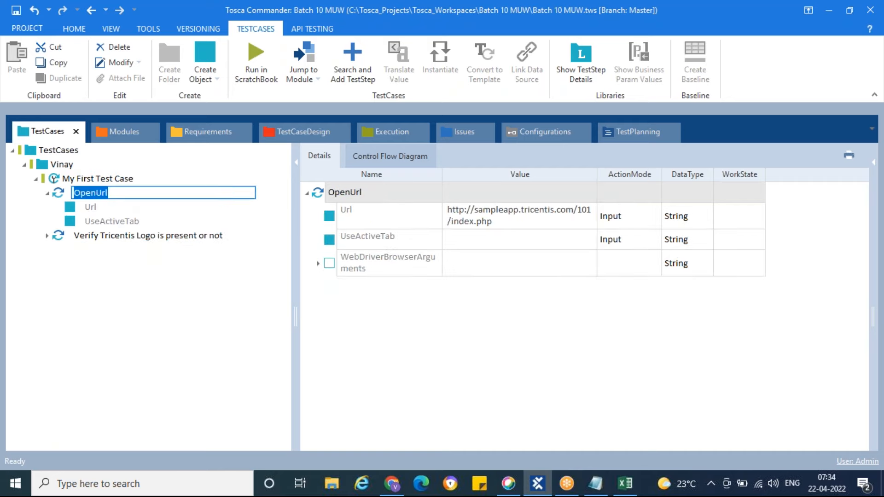
pyautogui.write('Launch the')
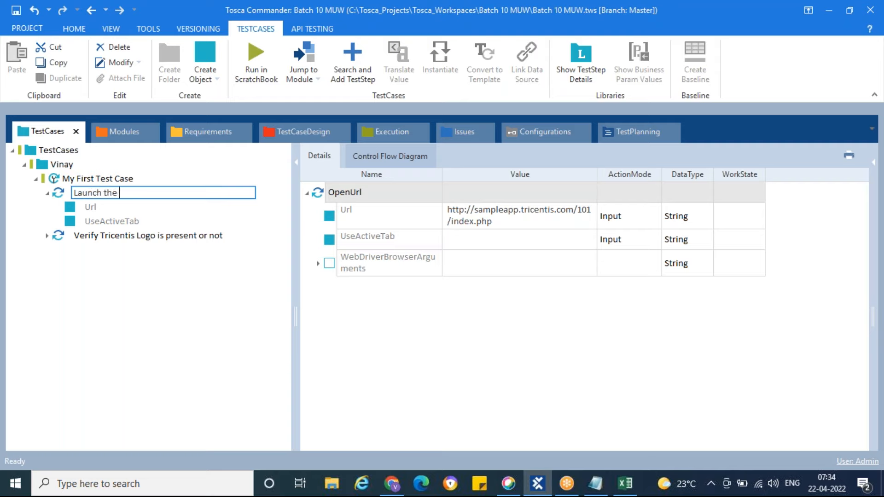
pyautogui.write(' Tricentis Application')
pyautogui.press('Return')
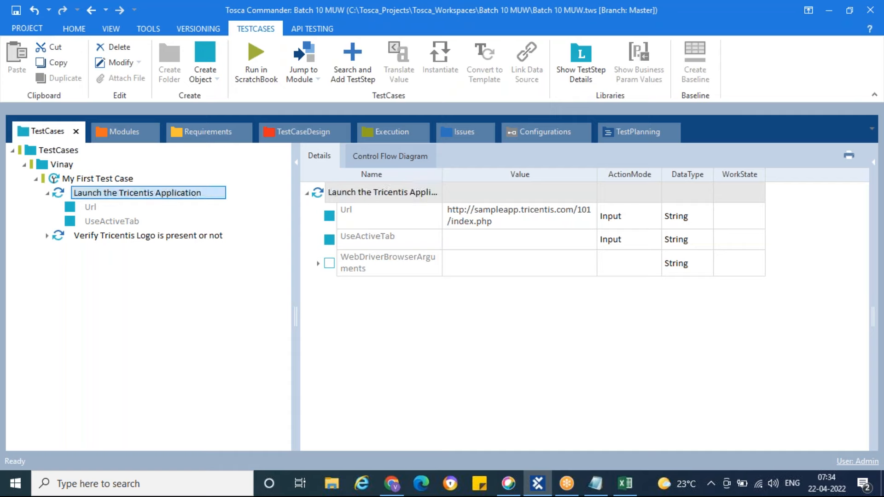
pyautogui.click(48, 193)
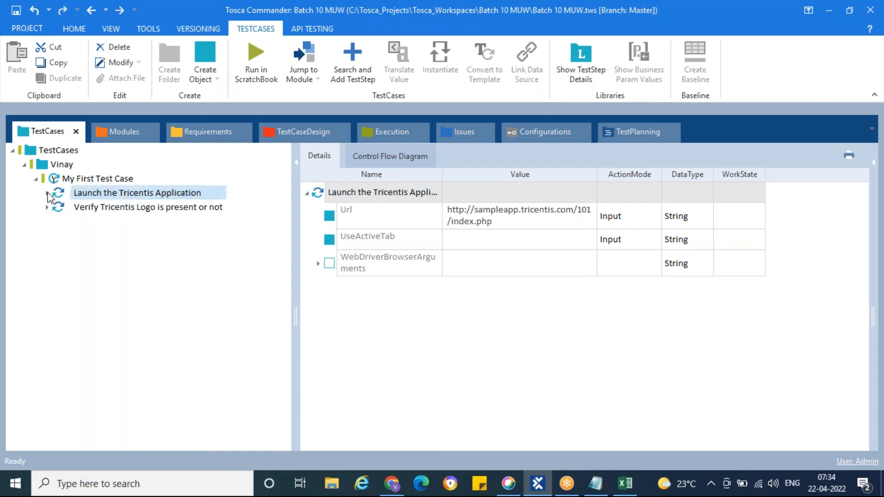
# Run the "Verify Tricentis Logo is present or not" test step in ScratchBook
pyautogui.click(62, 211)
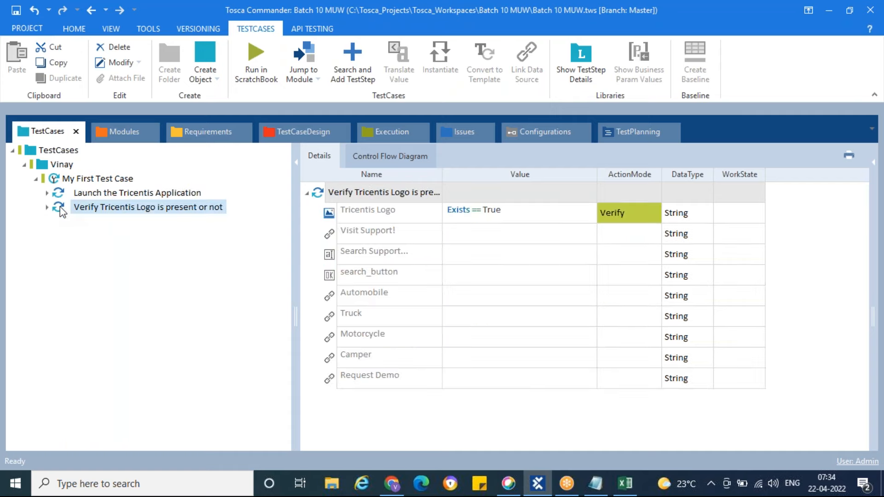
pyautogui.rightClick(62, 211)
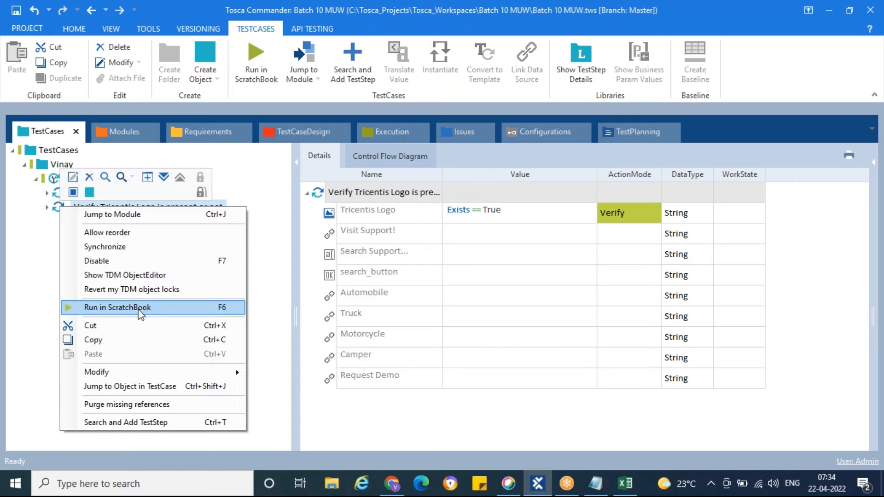
pyautogui.click(157, 314)
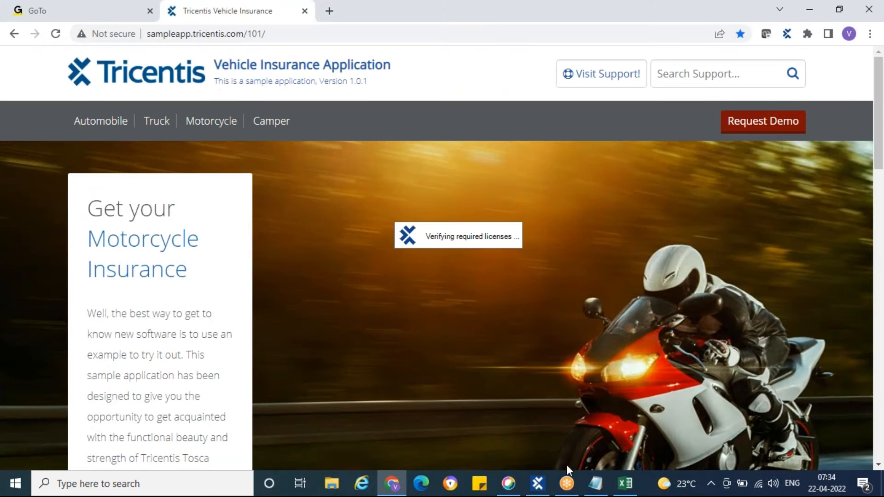
pyautogui.click(567, 484)
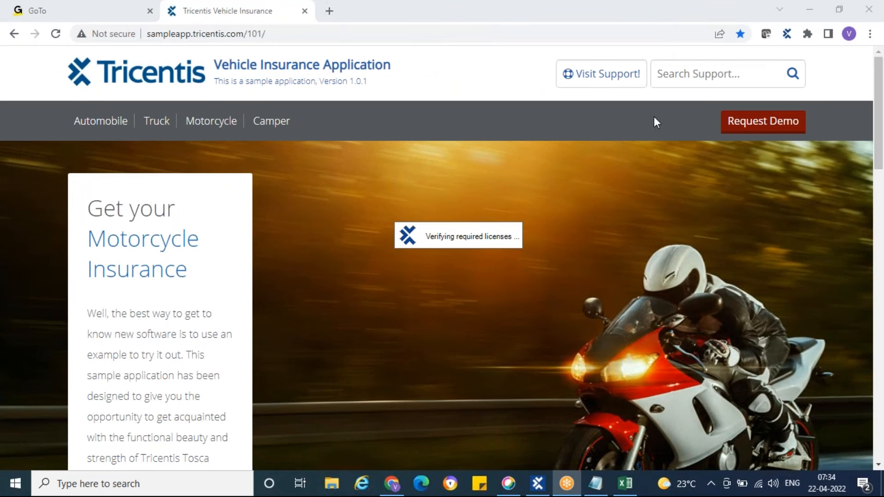
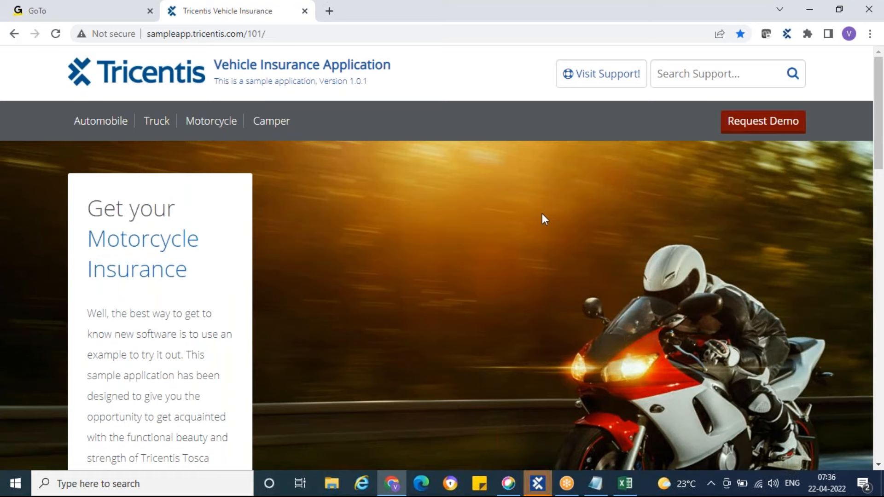
# Switch to Tosca Commander, dock the ScratchBook window and examine the full log info of the Tricentis Logo verification result
pyautogui.click(537, 482)
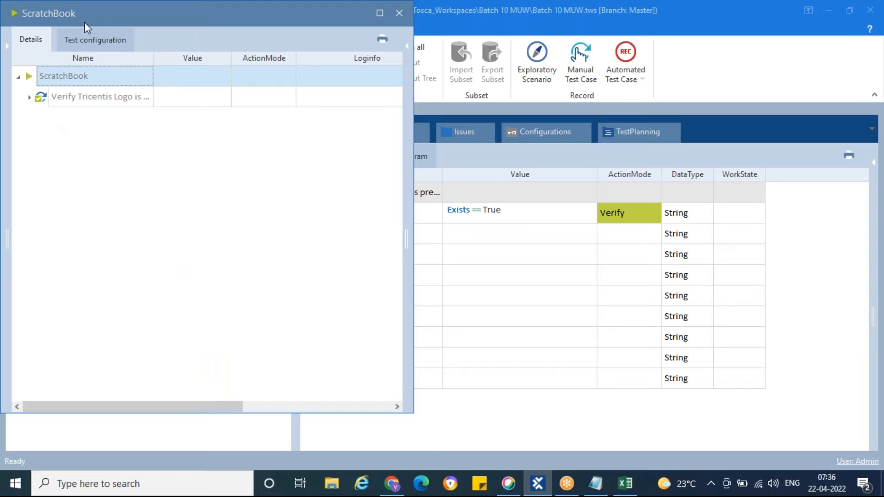
pyautogui.moveTo(112, 23); pyautogui.dragTo(269, 117)
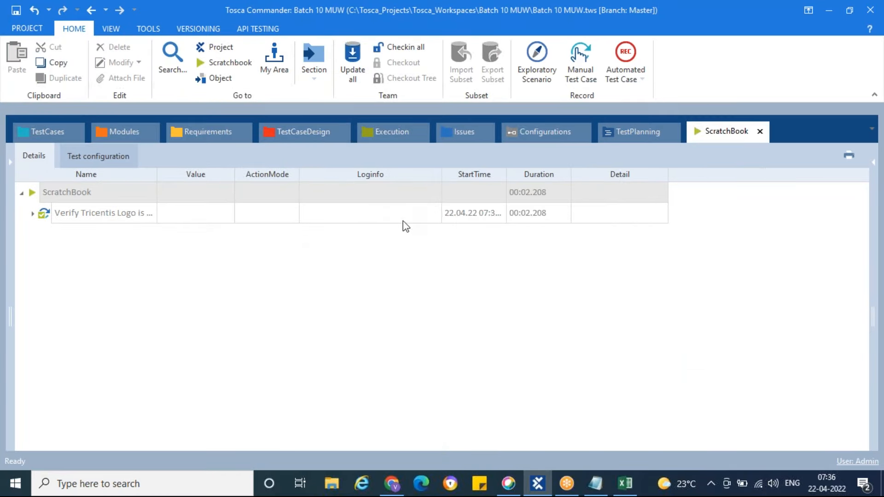
pyautogui.click(33, 214)
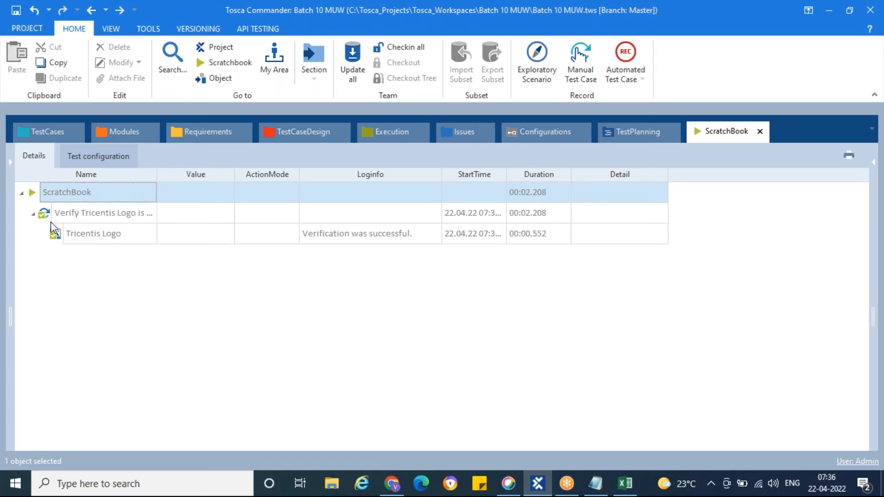
pyautogui.click(429, 236)
pyautogui.click(435, 233)
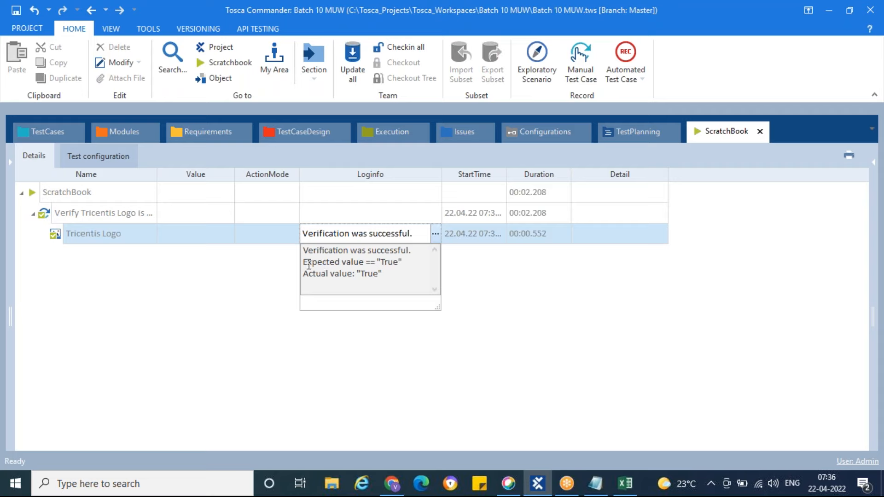
pyautogui.moveTo(303, 263); pyautogui.dragTo(399, 262)
pyautogui.moveTo(305, 277); pyautogui.dragTo(402, 280)
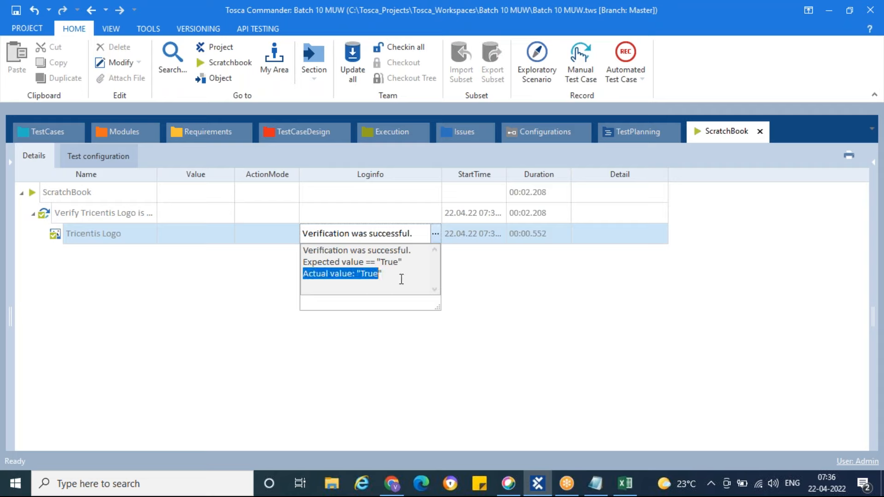
pyautogui.click(402, 280)
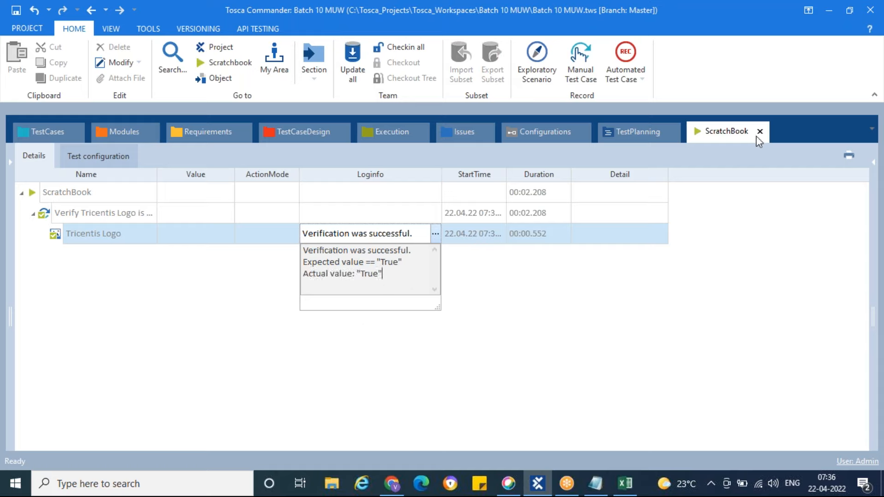
# Check the Click on Automobile step in the Book1 workbook and locate the Automobile link among the test step values in Tosca Commander
pyautogui.click(35, 133)
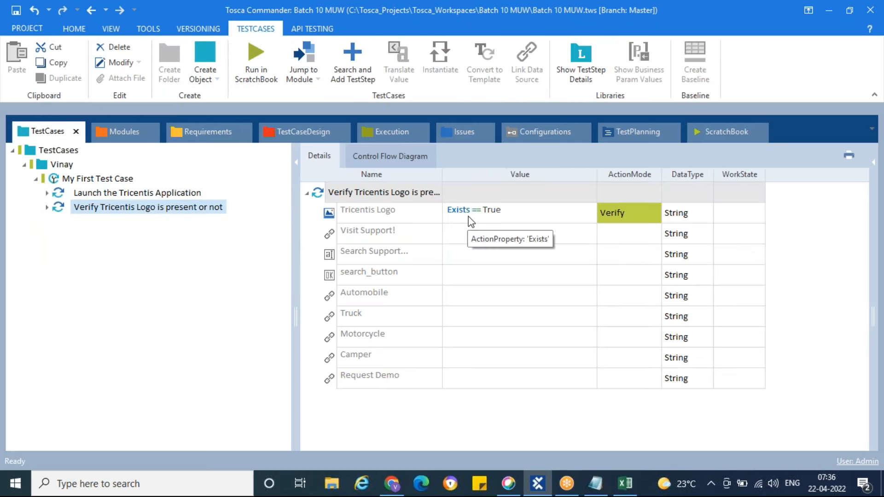
pyautogui.click(392, 484)
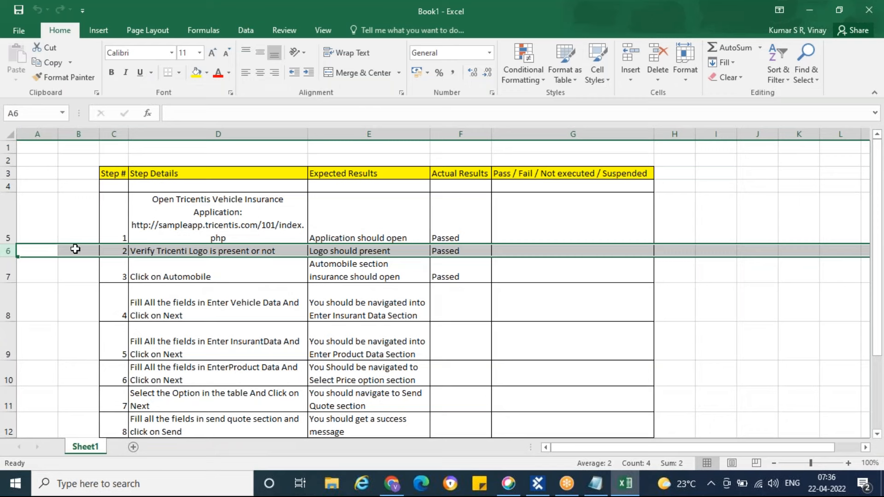
pyautogui.click(9, 273)
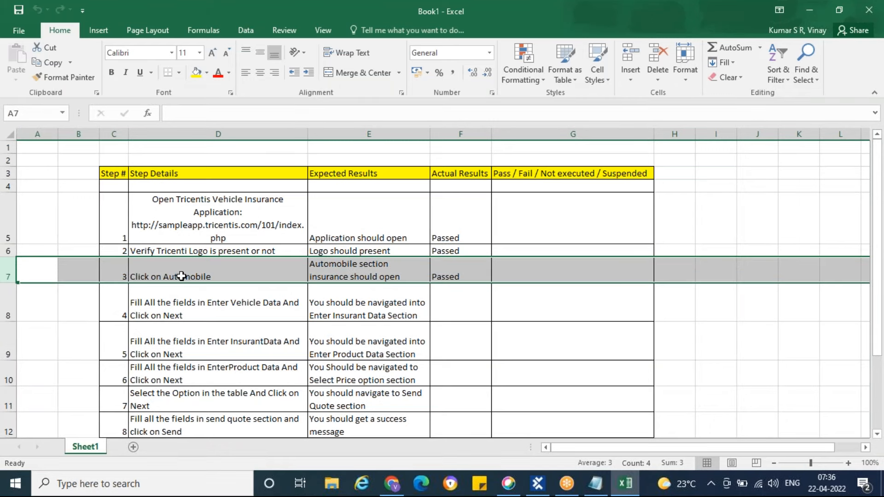
pyautogui.click(537, 484)
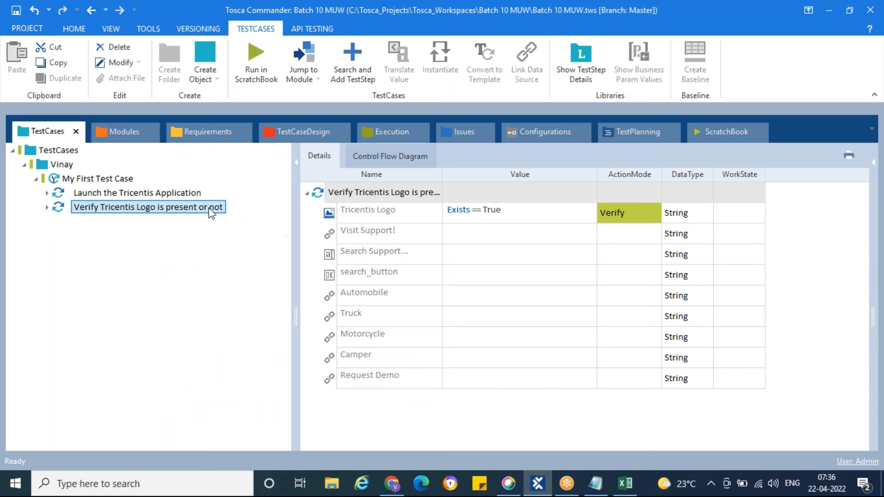
pyautogui.click(121, 229)
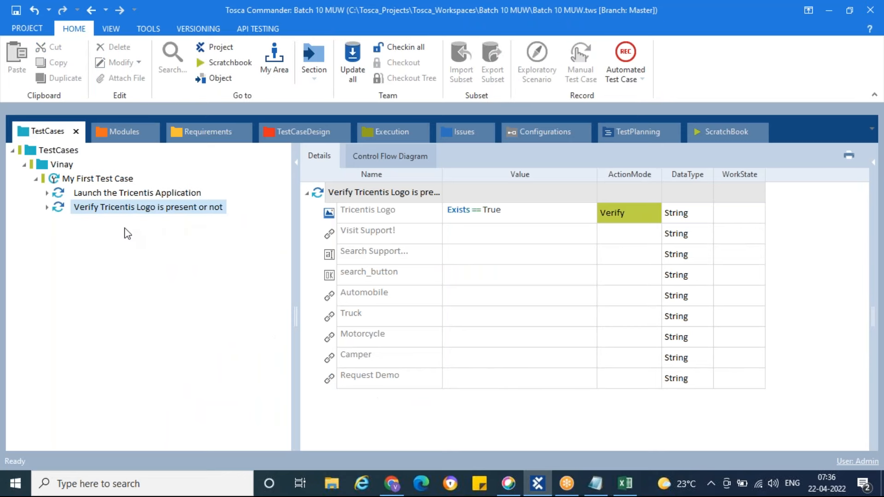
pyautogui.click(330, 300)
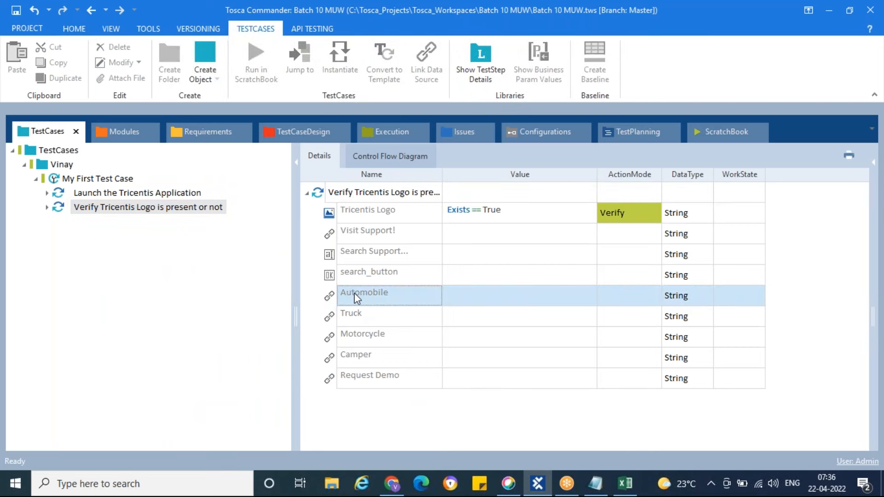
# Add the Tricentis Vehicle Insurance module to My First Test Case as another test step
pyautogui.click(125, 133)
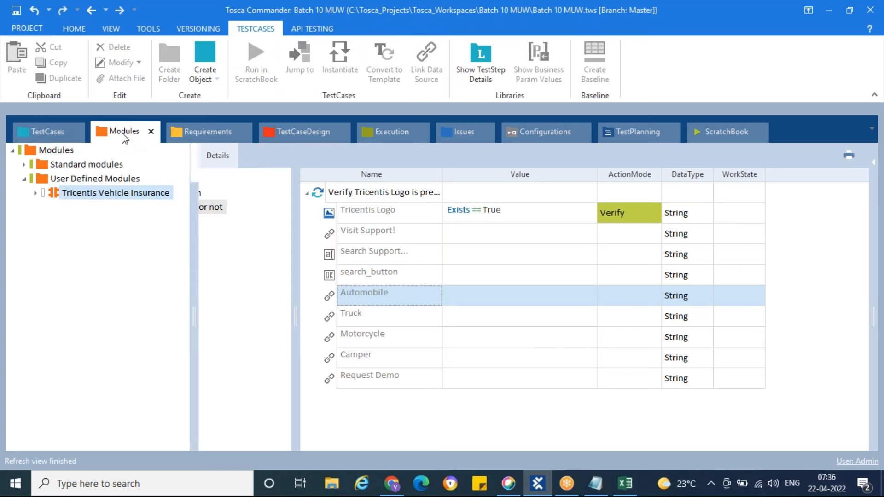
pyautogui.click(55, 197)
pyautogui.moveTo(55, 199); pyautogui.dragTo(65, 179)
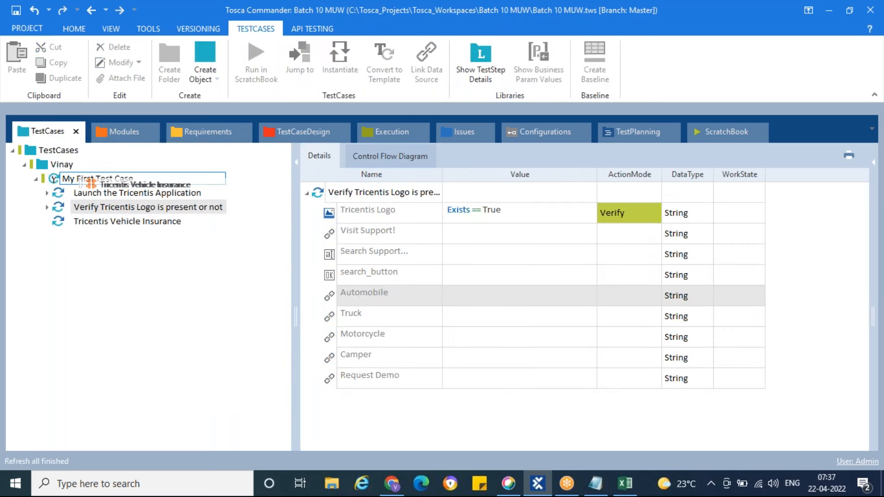
# Rename the new Tricentis Vehicle Insurance test step as "Click on Automobile"
pyautogui.click(121, 223)
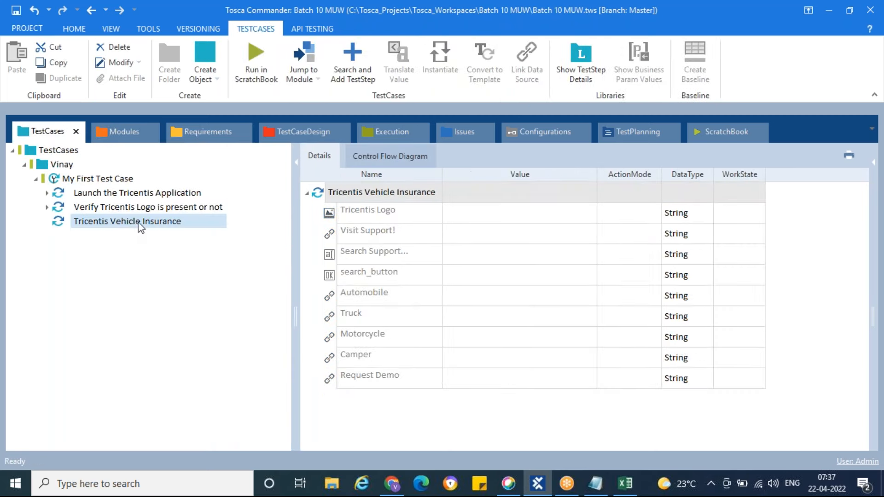
pyautogui.press('F2')
pyautogui.hotkey('ctrl', 'shift', 'Left')
pyautogui.hotkey('ctrl', 'shift', 'Left')
pyautogui.hotkey('ctrl', 'shift', 'Left')
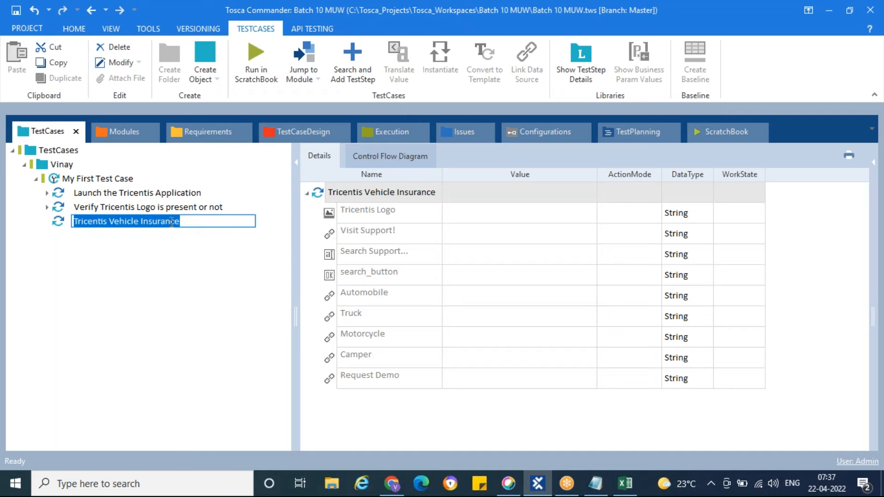
pyautogui.write('Click on Automobile')
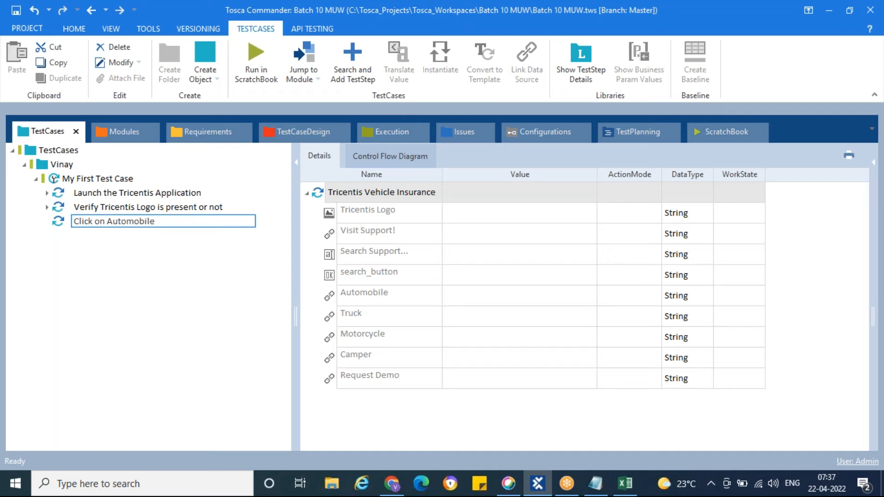
pyautogui.press('Return')
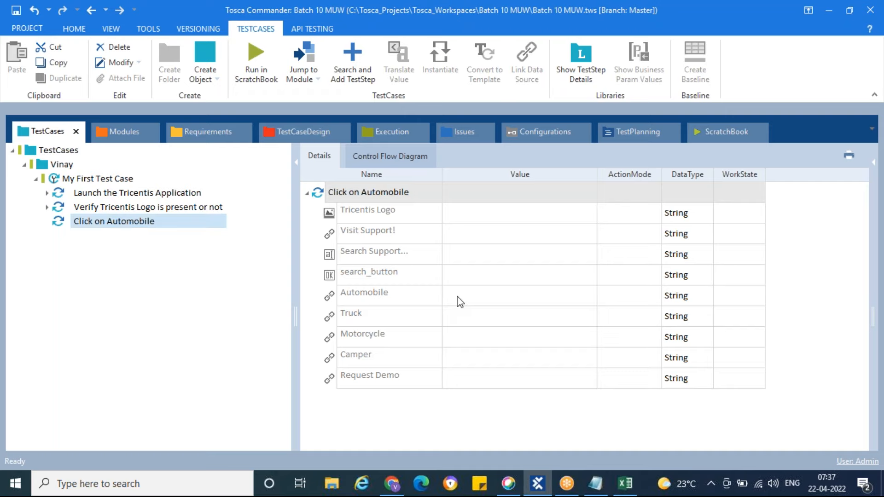
# Set the value of the Automobile link in the Click on Automobile test step to {Click}
pyautogui.click(492, 300)
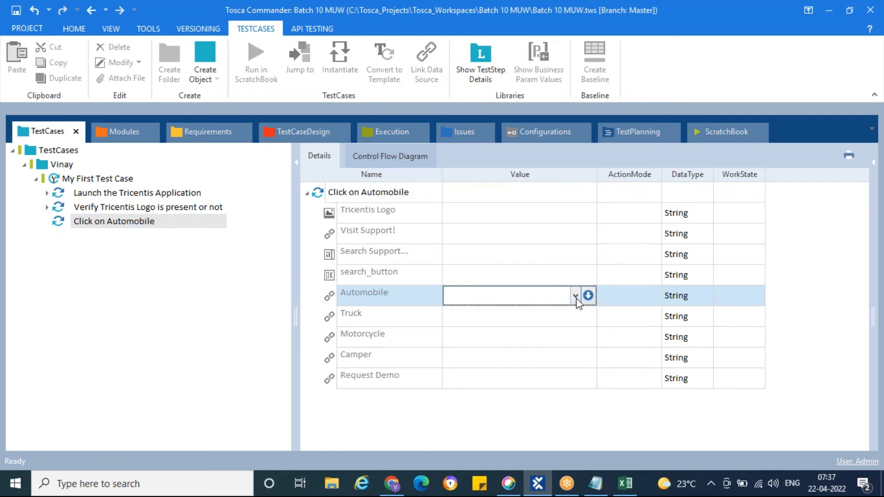
pyautogui.click(575, 296)
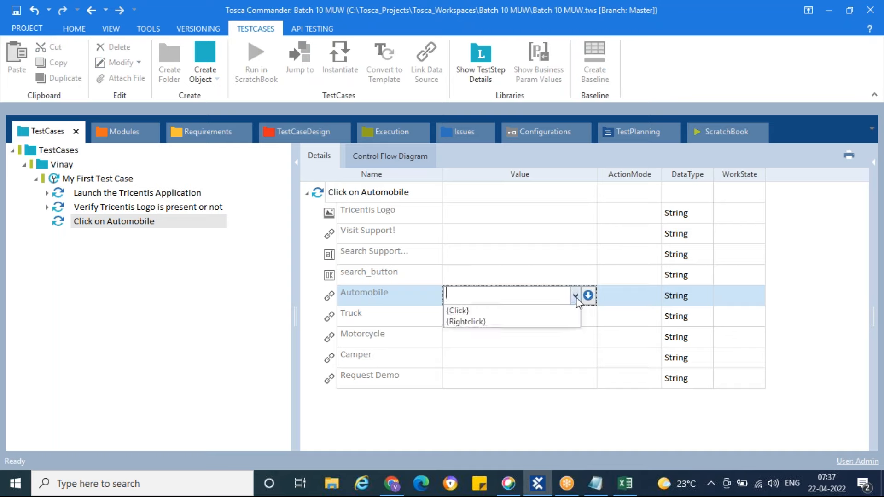
pyautogui.click(479, 311)
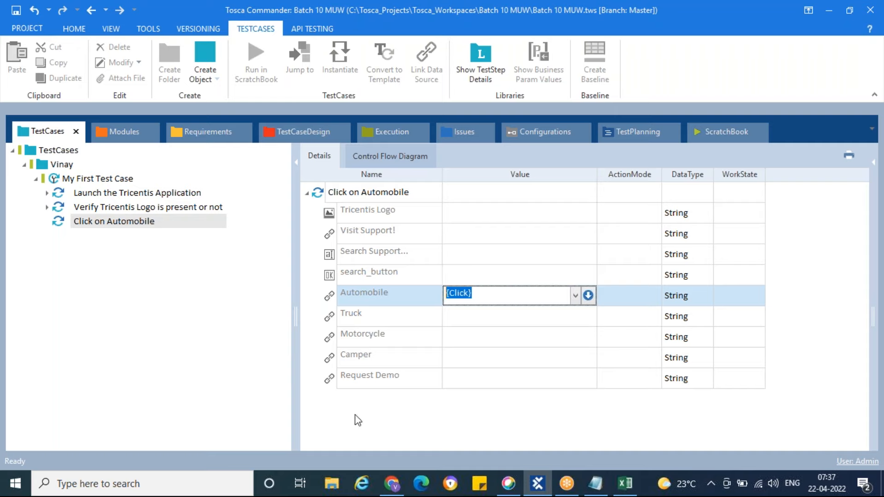
pyautogui.press('Return')
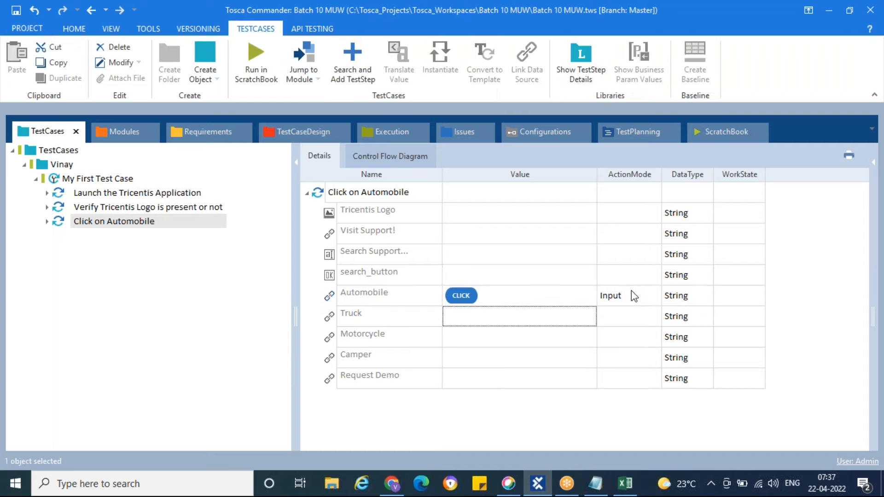
pyautogui.click(398, 297)
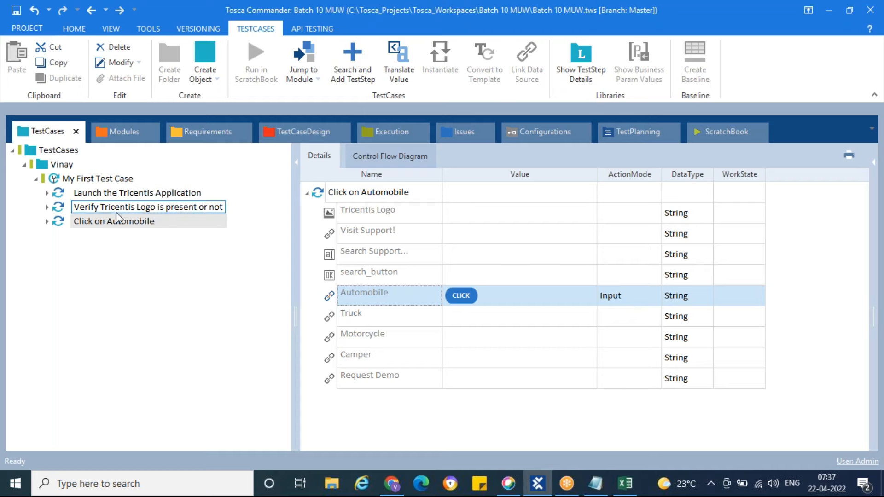
# Run the Click on Automobile test step in ScratchBook and switch to Chrome to watch it execute on the Vehicle Insurance page
pyautogui.click(59, 223)
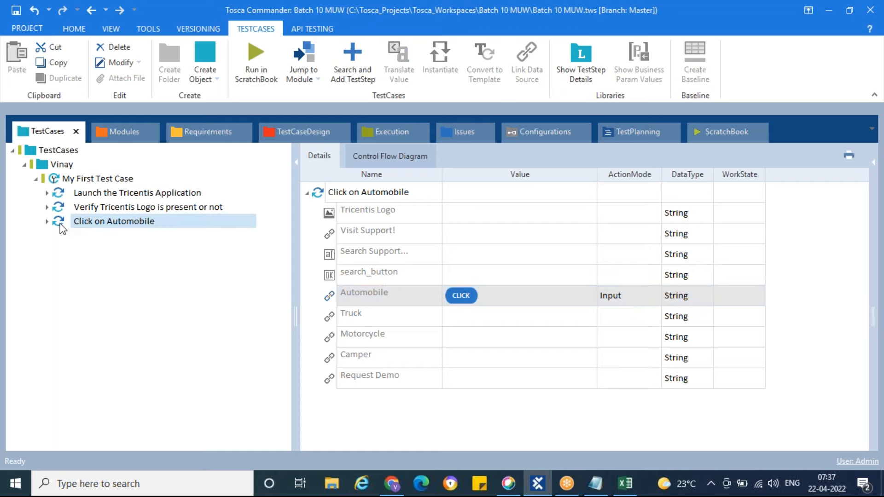
pyautogui.rightClick(60, 223)
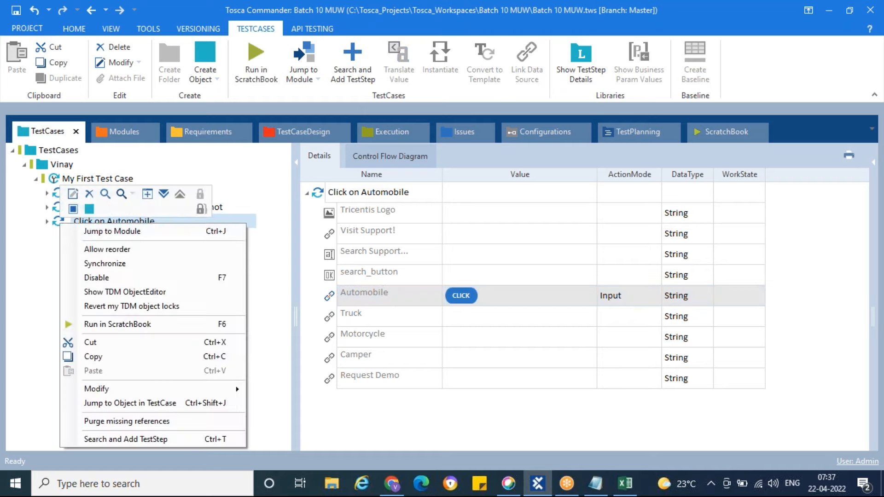
pyautogui.click(146, 325)
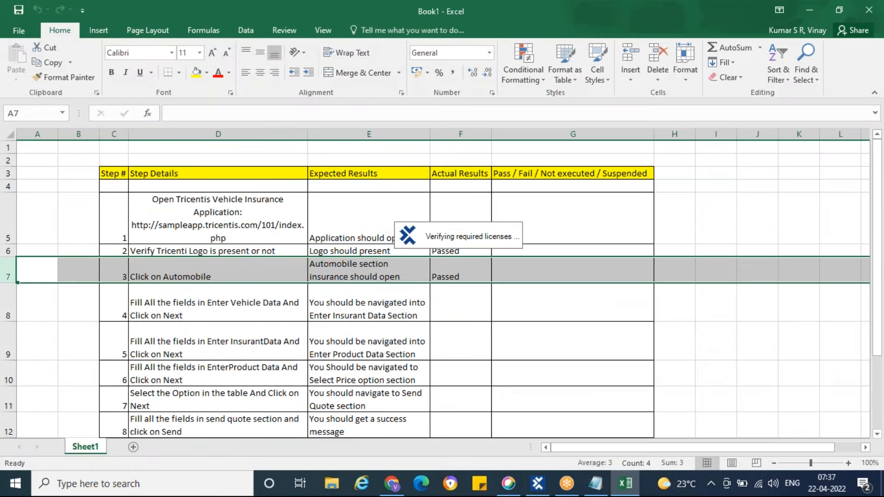
pyautogui.click(392, 487)
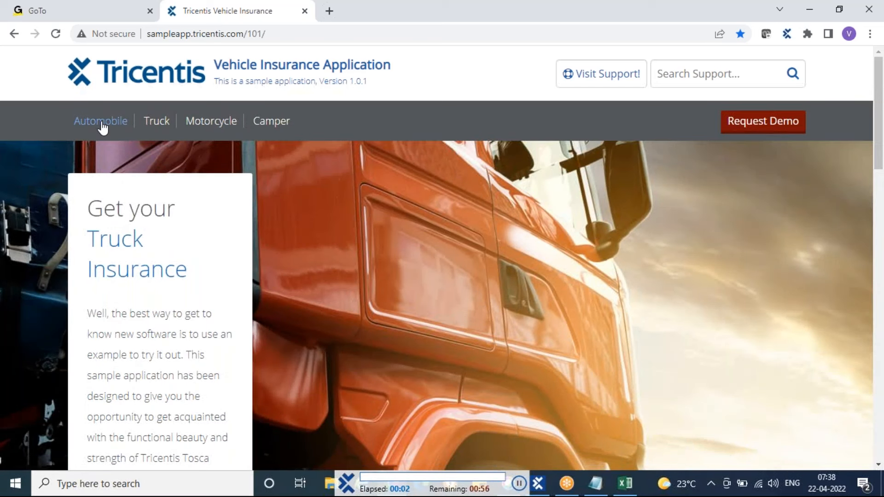
pyautogui.click(102, 128)
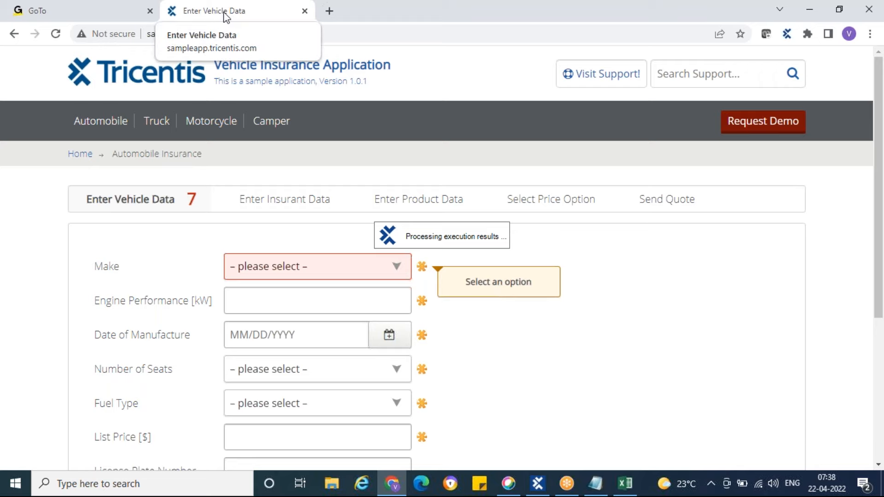
# Switch to Tosca Commander and examine the ScratchBook result and log info of the Automobile step value
pyautogui.click(539, 487)
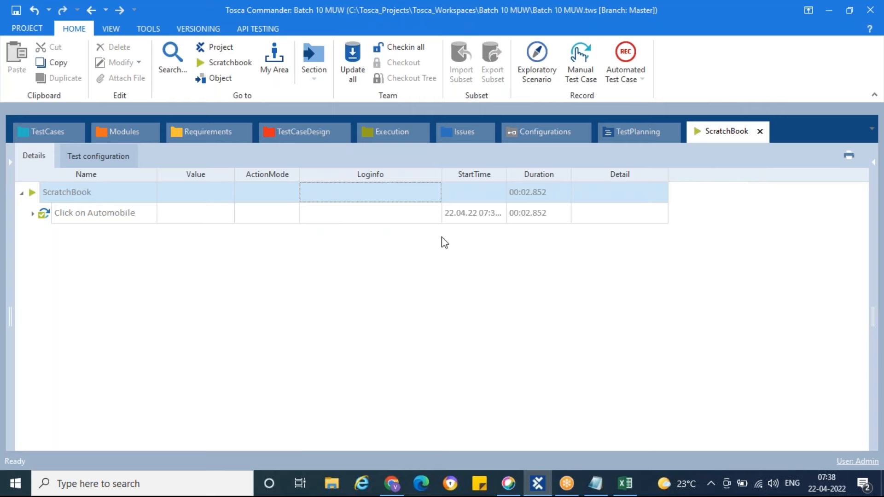
pyautogui.click(32, 213)
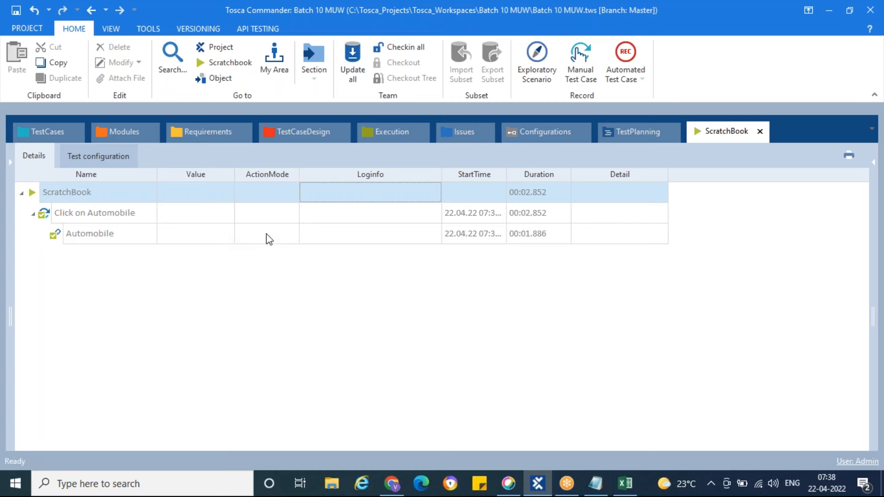
pyautogui.click(395, 238)
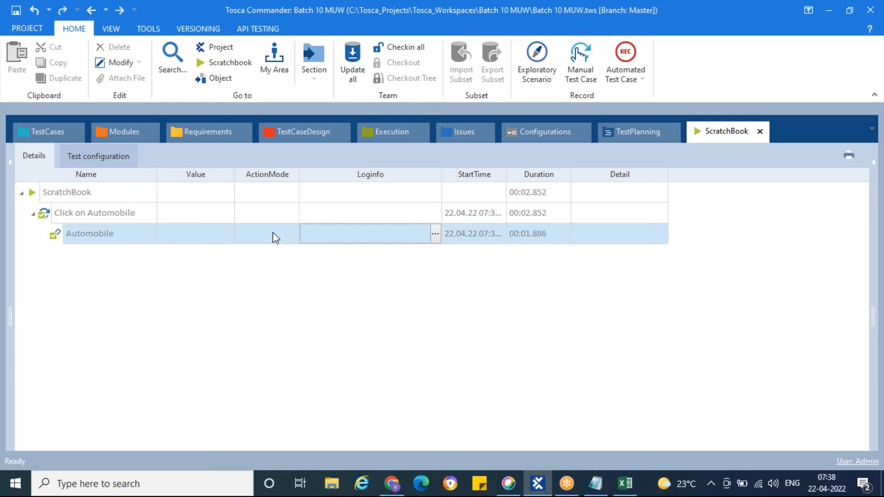
pyautogui.click(59, 138)
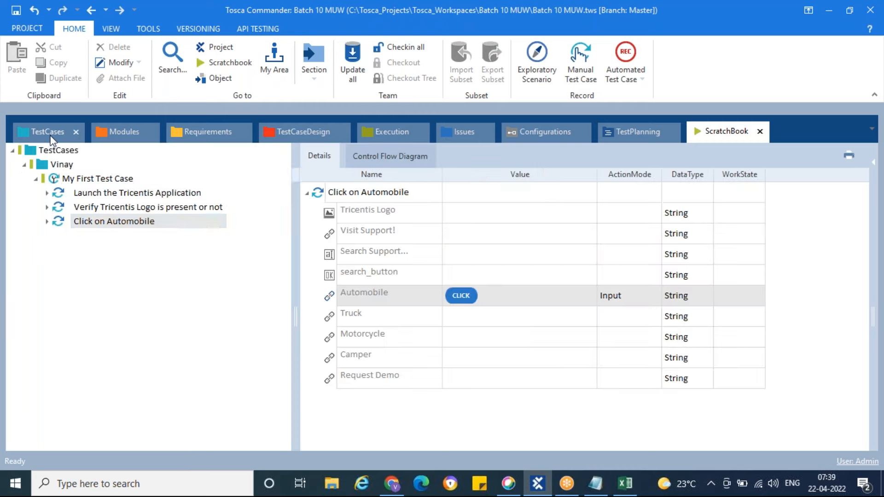
pyautogui.click(715, 129)
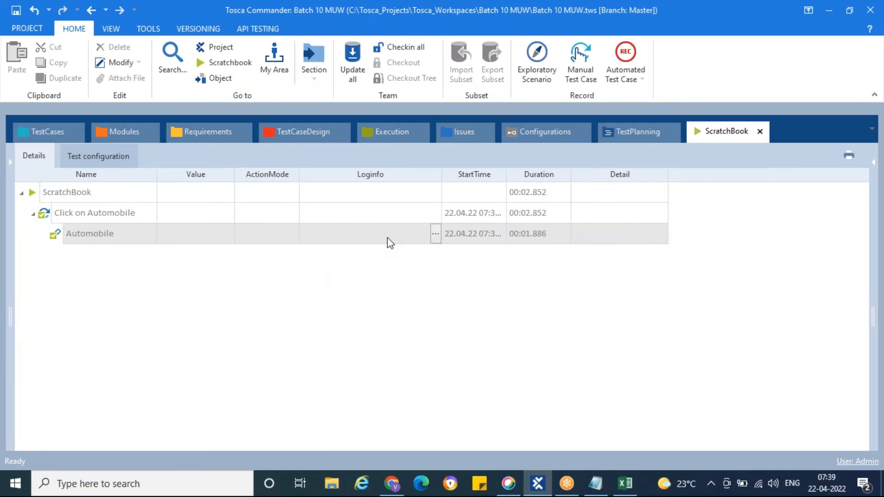
pyautogui.click(435, 233)
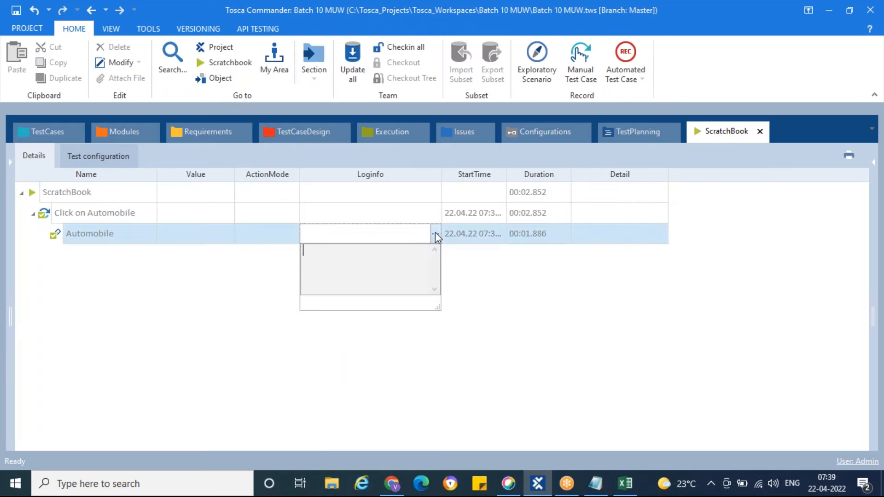
pyautogui.click(463, 308)
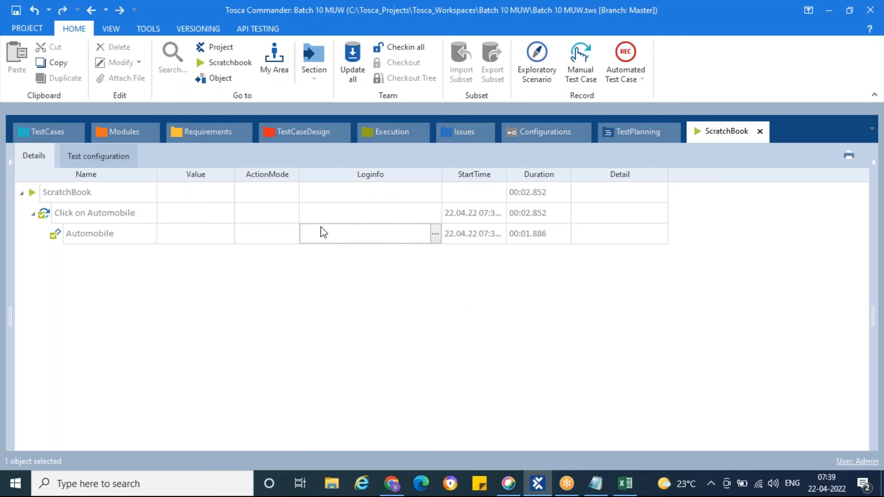
# Compare the values in the Verify Tricentis Logo and Click on Automobile test steps, and review the Tricentis Vehicle Insurance module
pyautogui.click(532, 198)
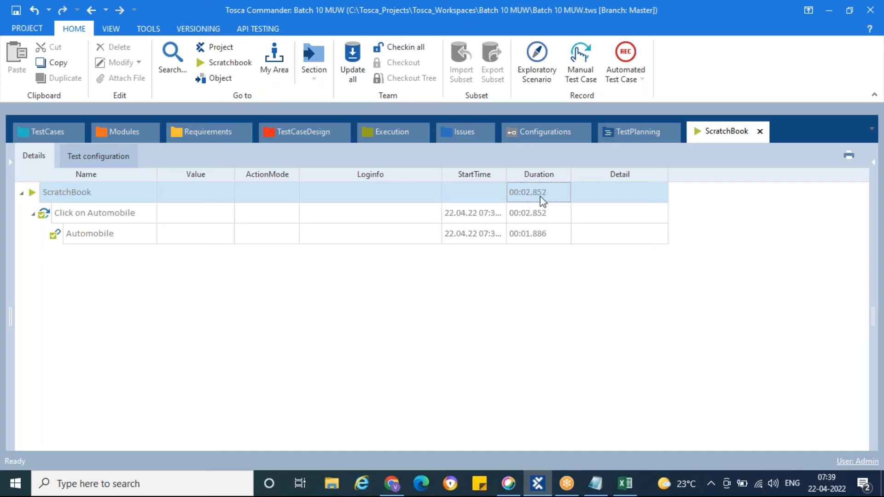
pyautogui.click(47, 132)
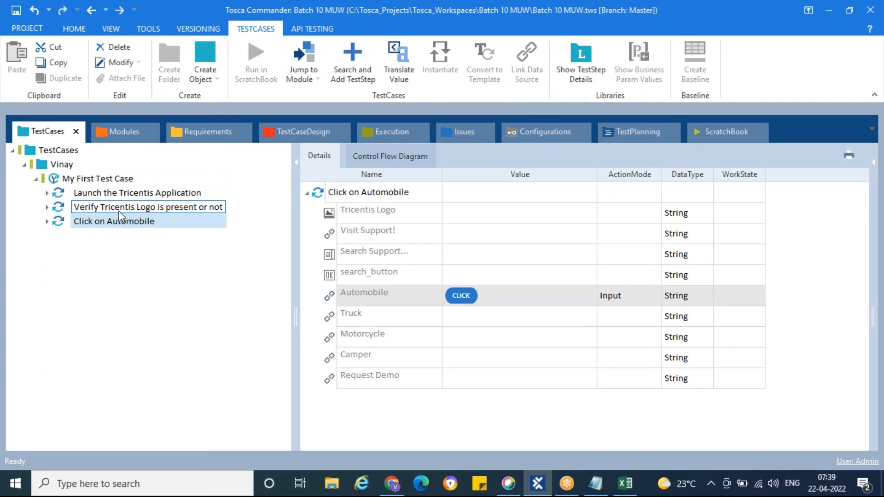
pyautogui.click(119, 210)
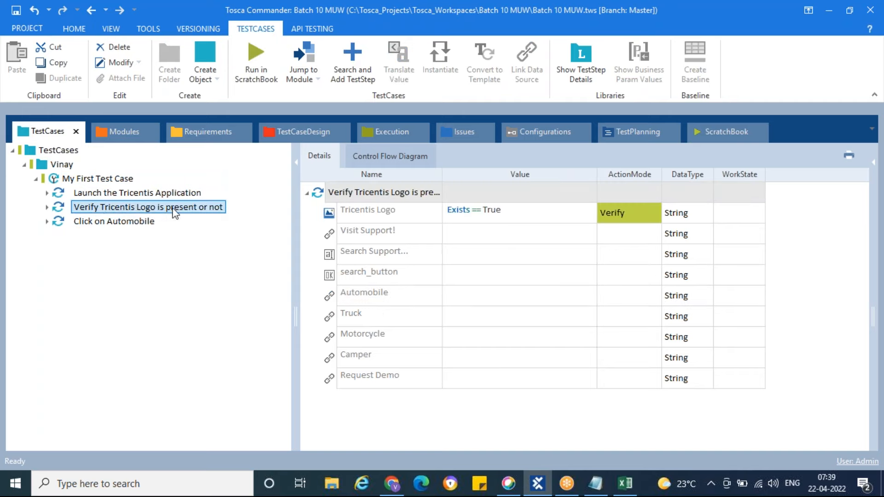
pyautogui.click(324, 193)
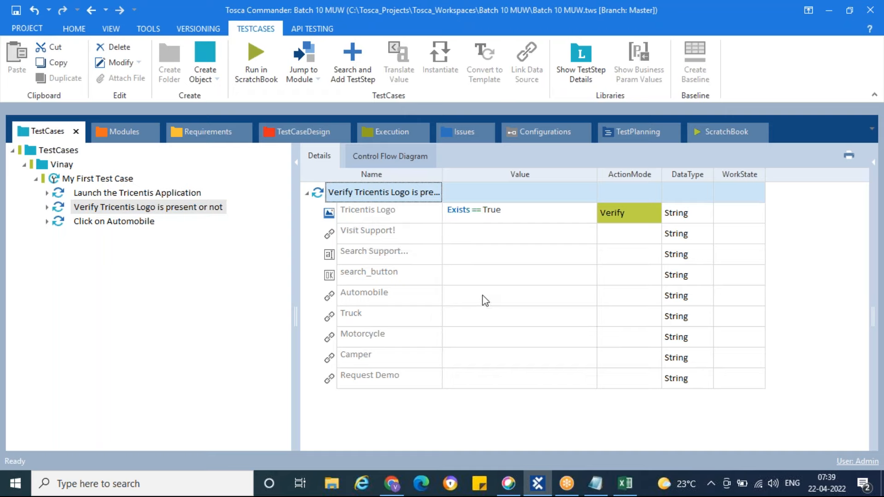
pyautogui.click(101, 225)
pyautogui.click(105, 210)
pyautogui.click(112, 224)
pyautogui.click(116, 210)
pyautogui.click(116, 224)
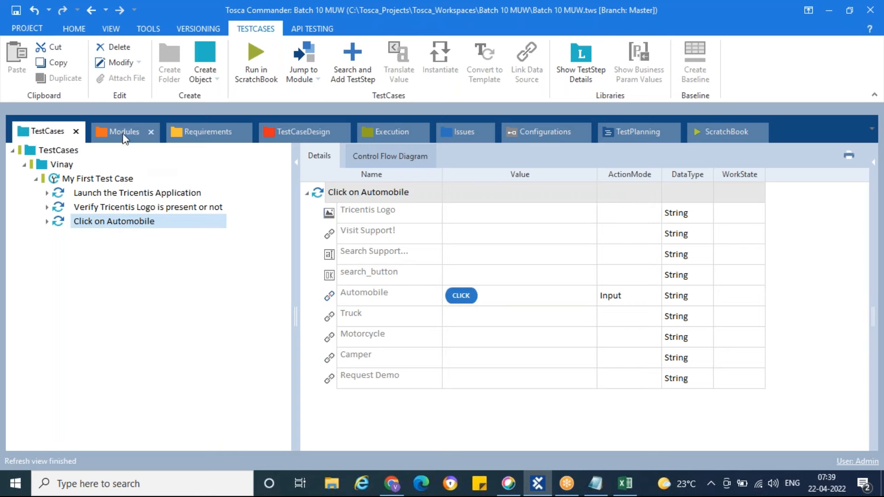
pyautogui.click(122, 132)
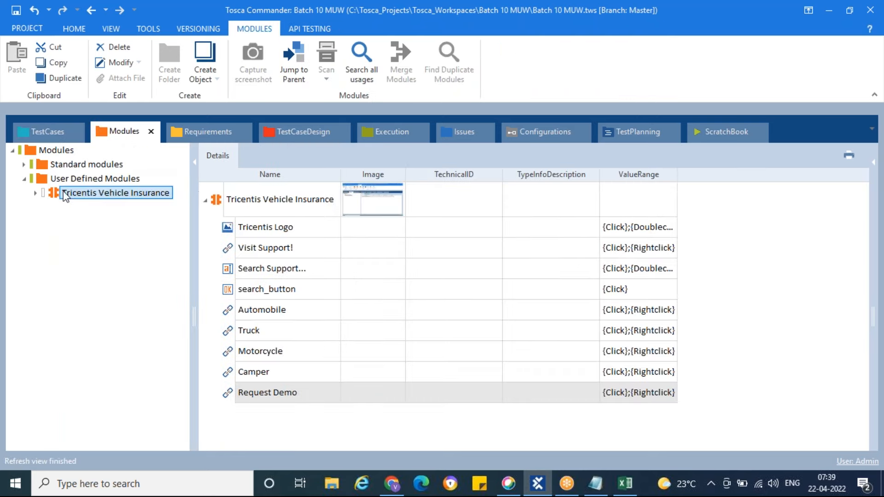
pyautogui.click(52, 135)
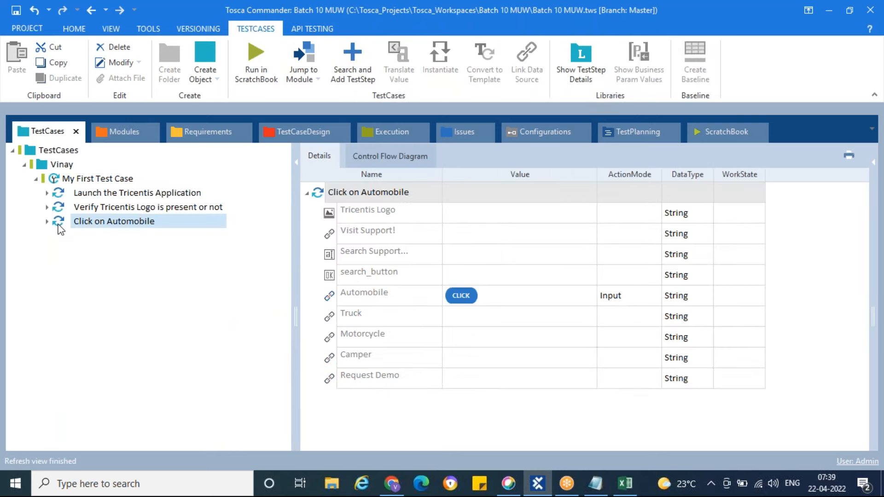
# Set the Automobile link to {Click} in the Verify Tricentis Logo test step and delete the separate Click on Automobile test step
pyautogui.click(96, 207)
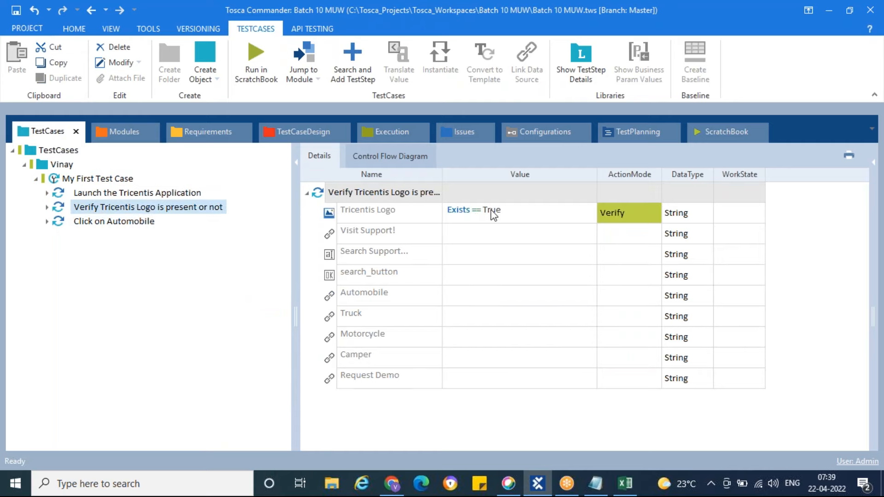
pyautogui.click(551, 298)
pyautogui.click(576, 296)
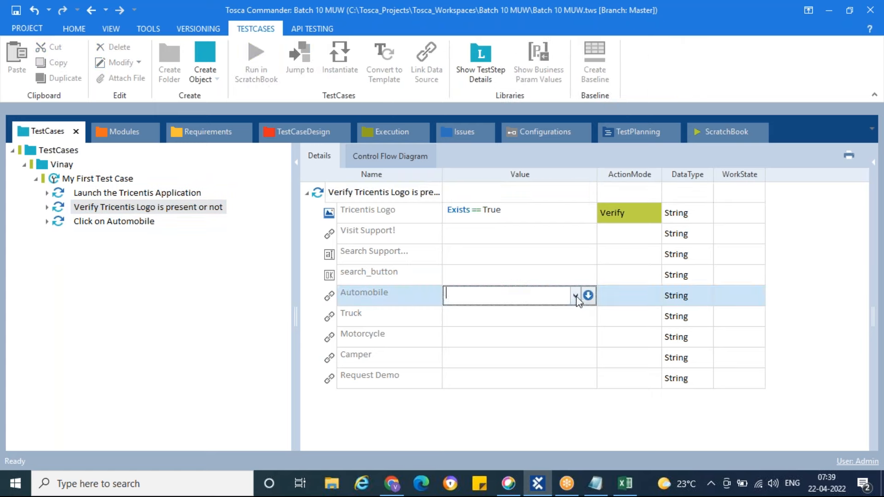
pyautogui.click(575, 297)
pyautogui.click(484, 311)
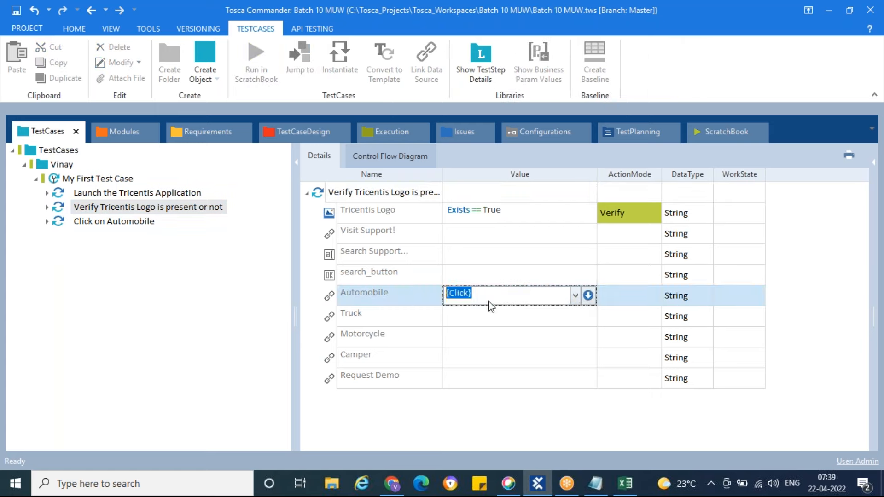
pyautogui.click(509, 276)
pyautogui.click(109, 224)
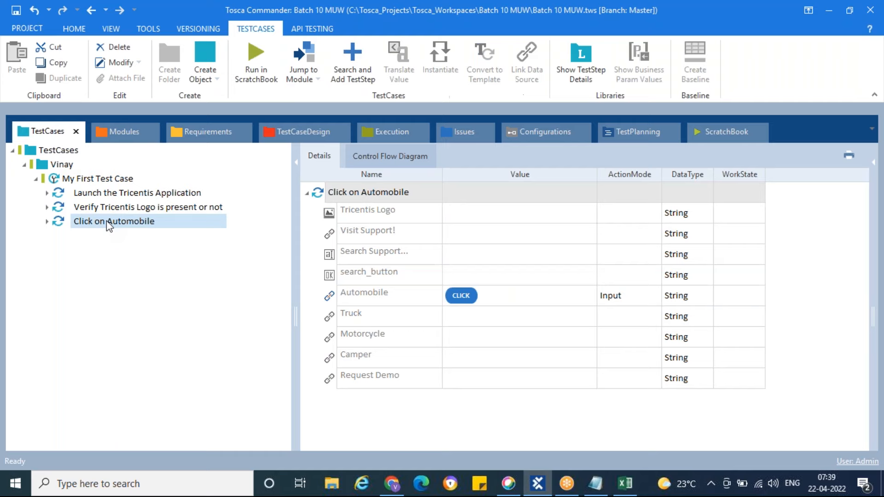
pyautogui.press('Delete')
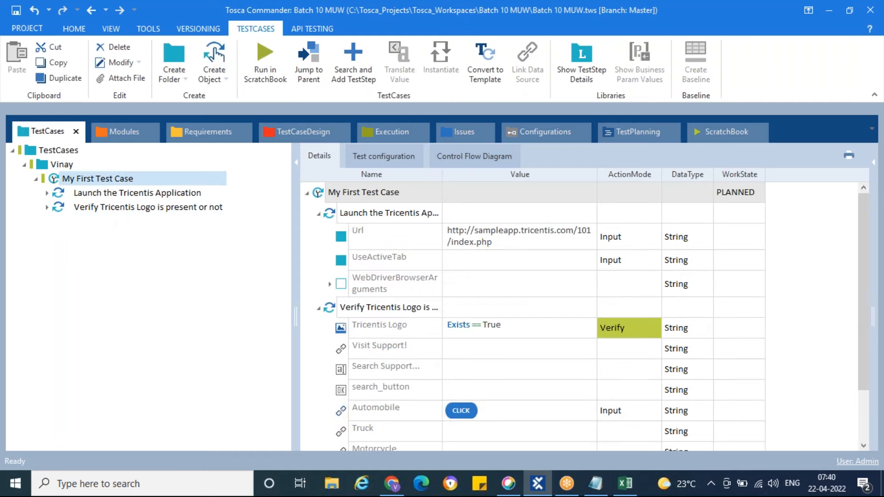
# Rename the logo verification test step as "Verify Tricentis Logo && Click on Automobile"
pyautogui.click(116, 208)
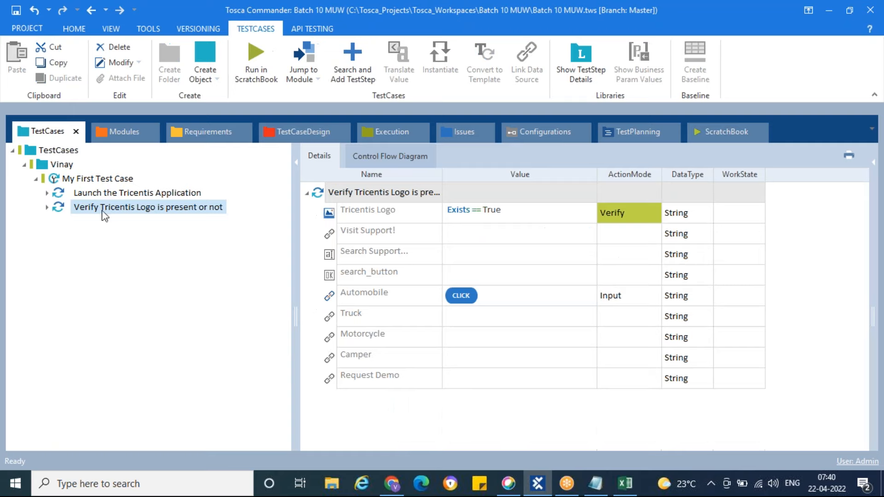
pyautogui.doubleClick(154, 207)
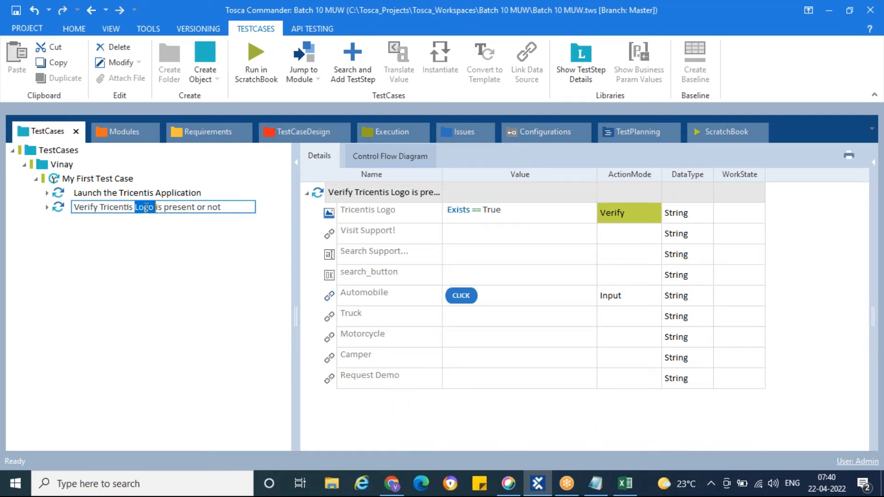
pyautogui.click(157, 207)
pyautogui.moveTo(157, 207); pyautogui.dragTo(229, 208)
pyautogui.press('BackSpace')
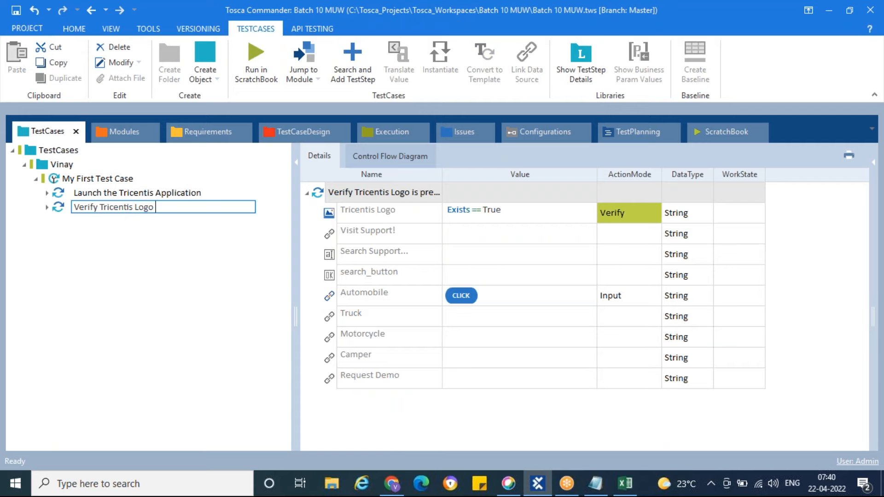
pyautogui.write('&& Click on Utomobile')
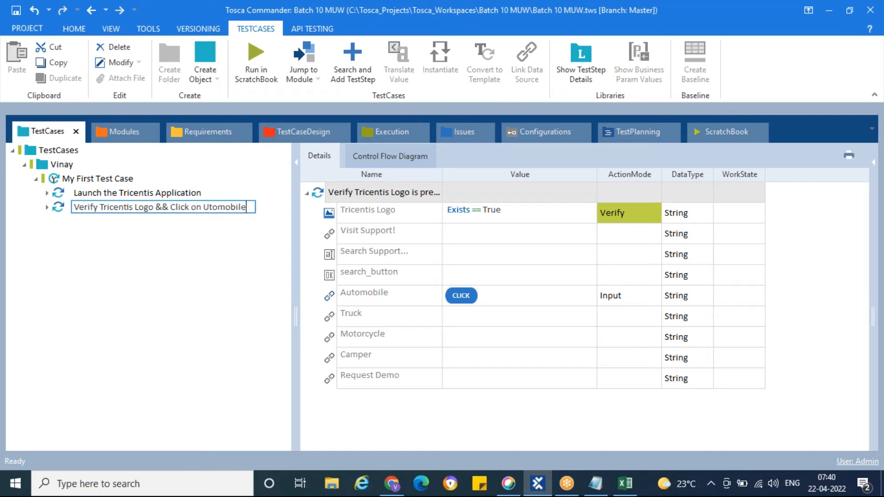
pyautogui.click(210, 207)
pyautogui.press('BackSpace')
pyautogui.write('Au')
pyautogui.press('Return')
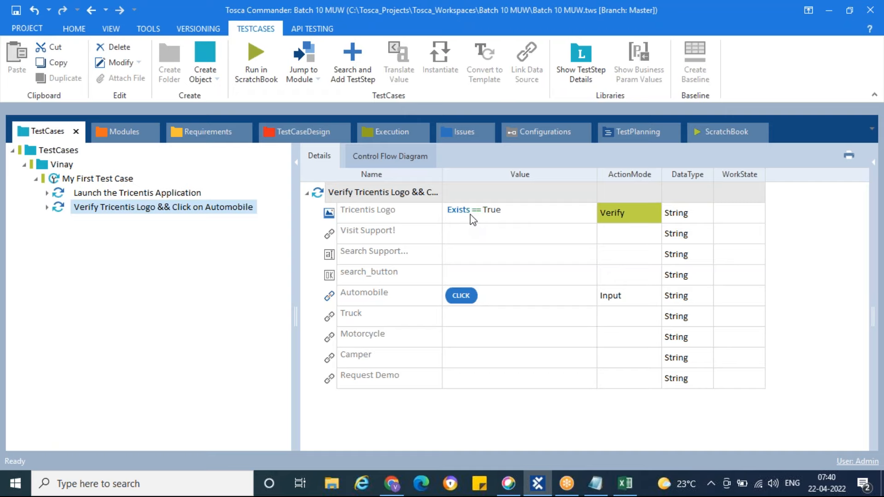
# Return the Vehicle Insurance site in Chrome to its home page, and run the combined test step in ScratchBook from Tosca Commander
pyautogui.click(392, 484)
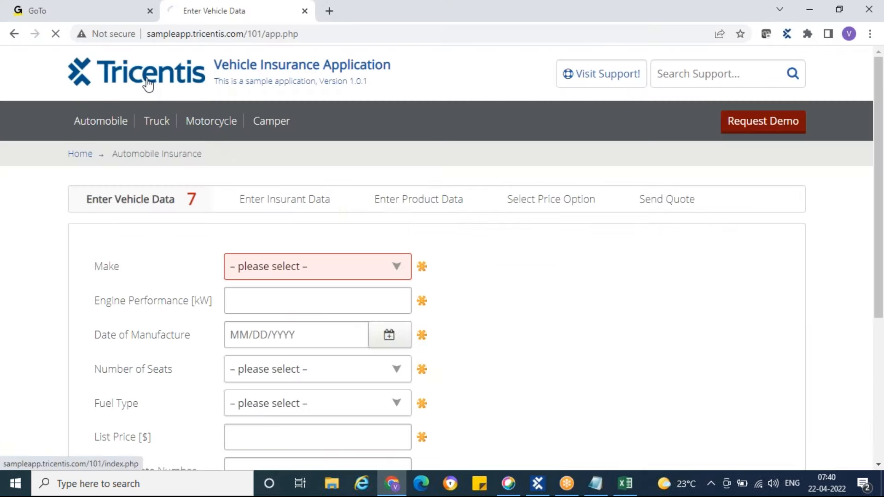
pyautogui.click(147, 84)
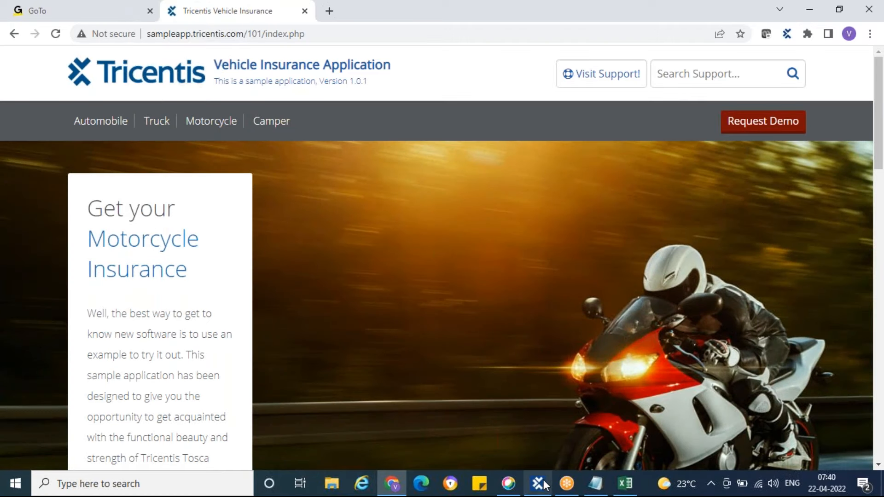
pyautogui.hotkey('alt', 'Tab')
pyautogui.rightClick(60, 207)
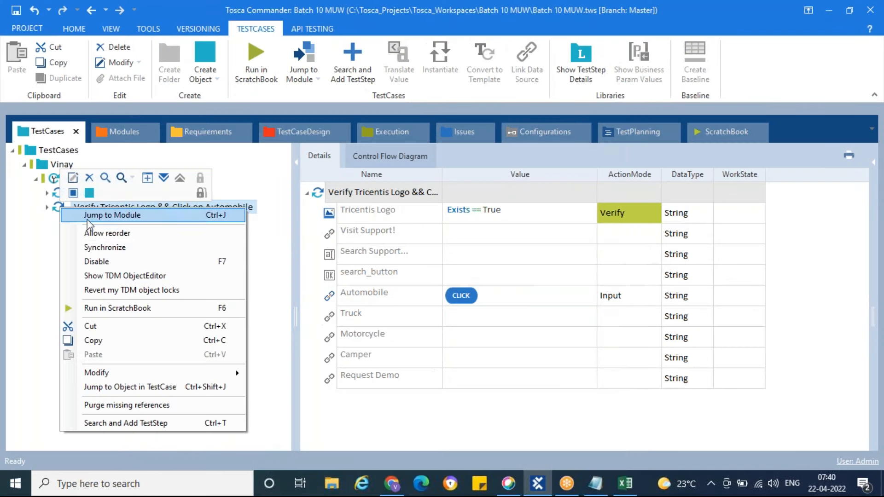
pyautogui.click(129, 306)
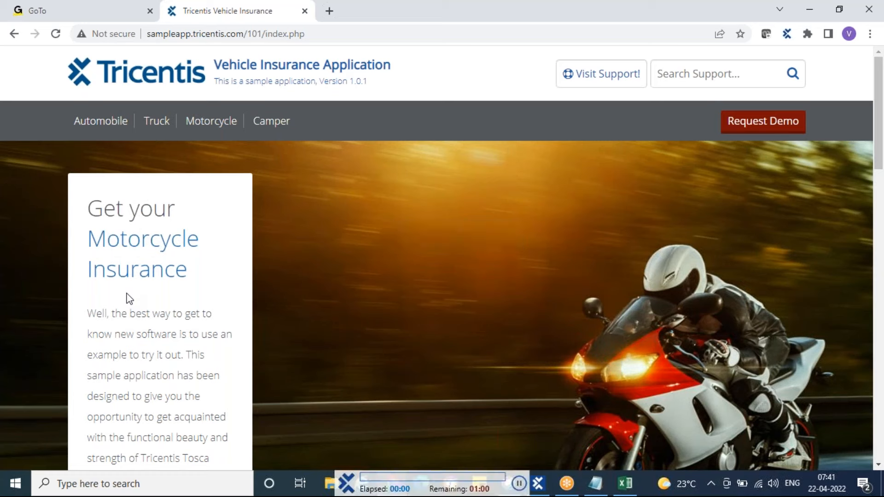
pyautogui.click(101, 125)
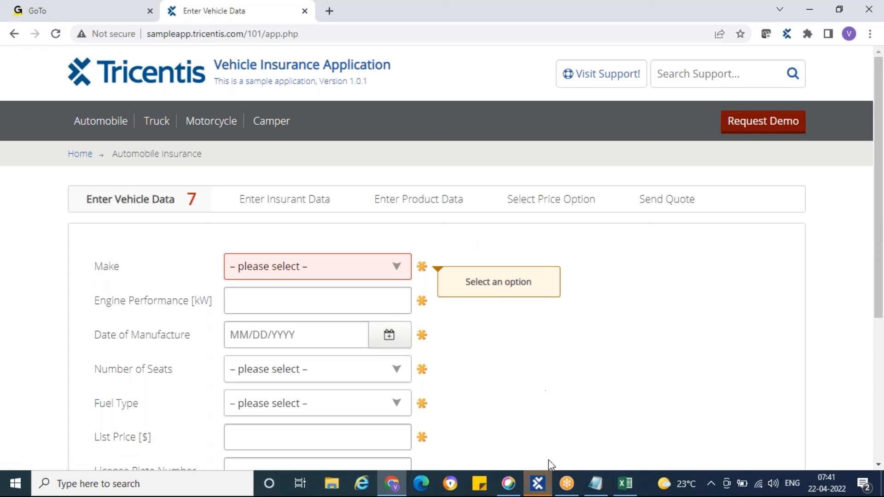
# Switch to Tosca Commander and examine the ScratchBook results and log info of the Tricentis Logo and Automobile values
pyautogui.click(538, 483)
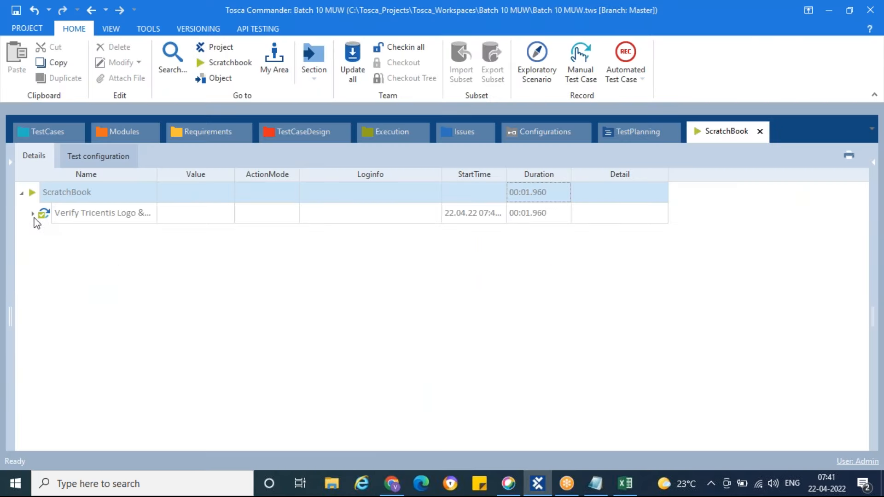
pyautogui.click(33, 214)
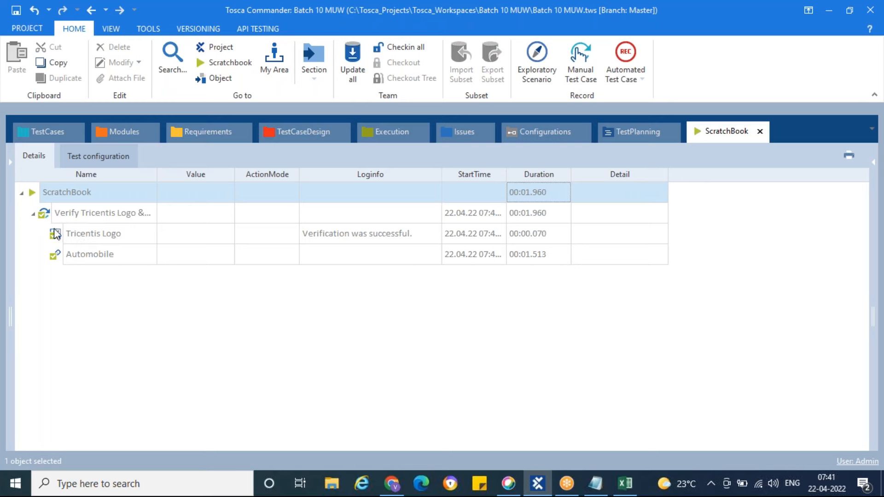
pyautogui.click(405, 240)
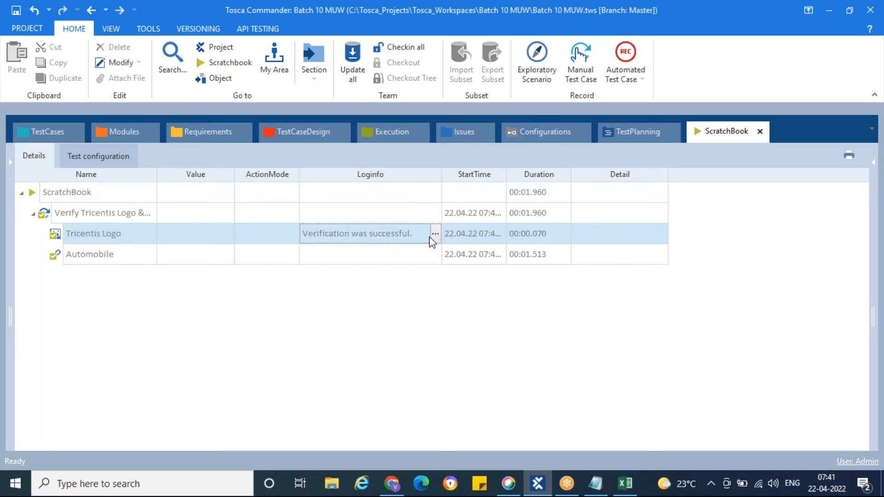
pyautogui.click(437, 237)
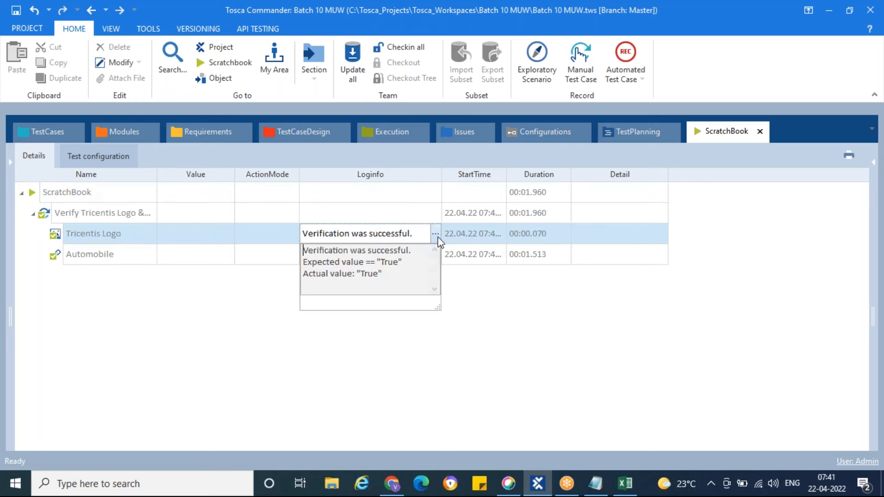
pyautogui.click(436, 236)
pyautogui.click(55, 258)
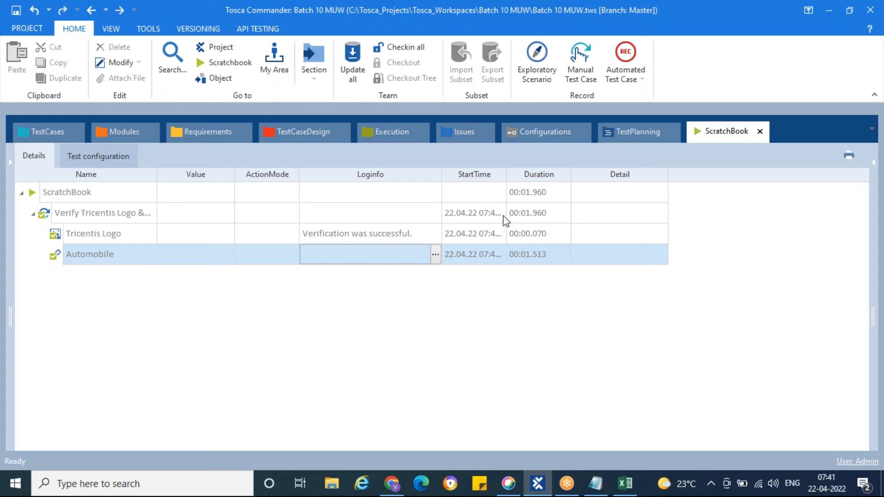
# Return to the test cases, switch to Excel and select row 8 with manual step 4 to review it
pyautogui.click(44, 133)
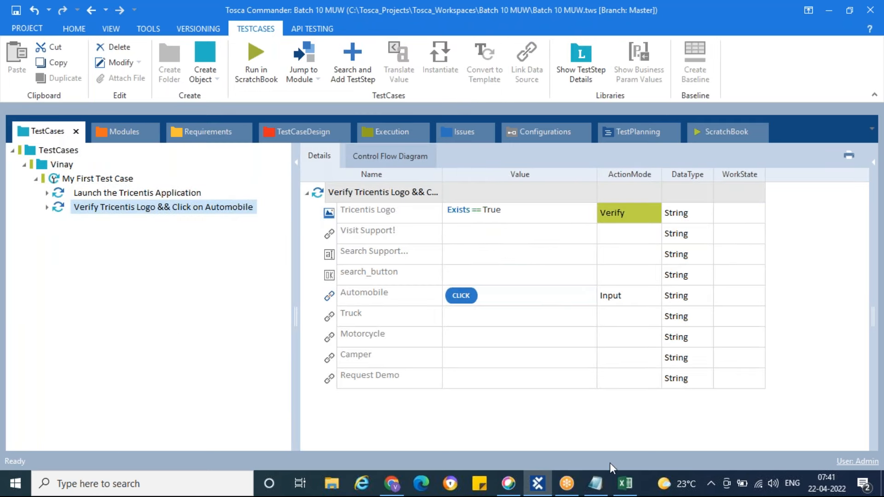
pyautogui.click(625, 484)
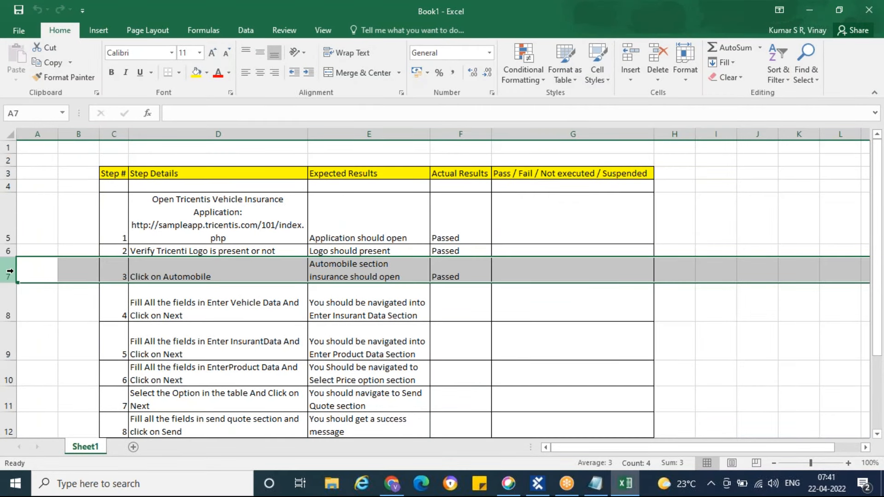
pyautogui.click(8, 305)
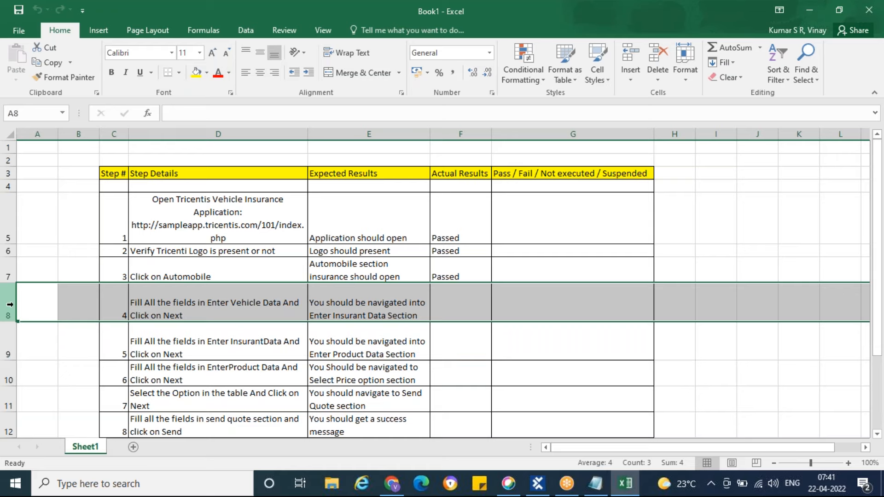
# Switch to the Day4 file in Notepad, reposition its window over the sheet and add the headings "Modules Section" and "Types of Scan:"
pyautogui.click(597, 492)
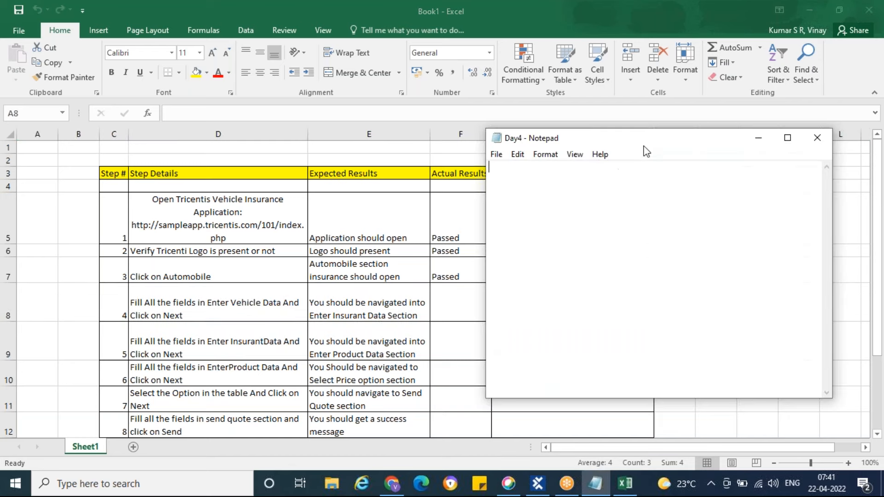
pyautogui.moveTo(664, 139); pyautogui.dragTo(542, 186)
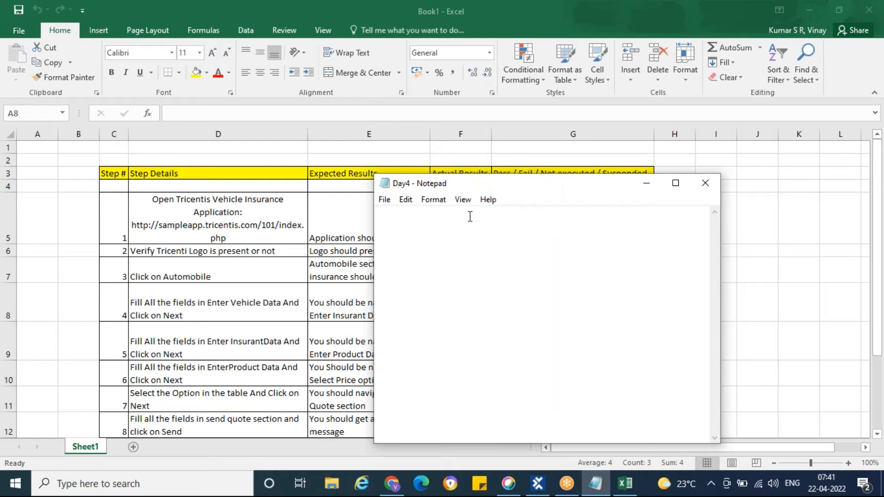
pyautogui.write('Modules ')
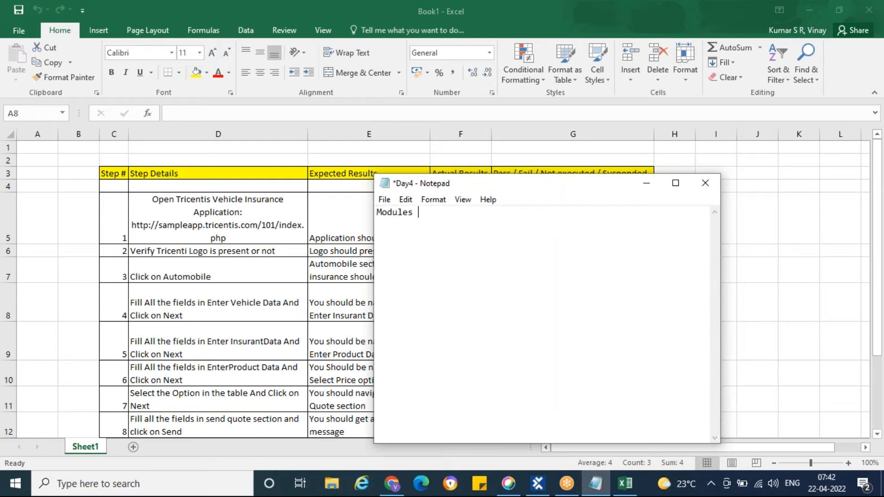
pyautogui.write('Section')
pyautogui.press('Return')
pyautogui.press('Return')
pyautogui.write('Types of Scan"')
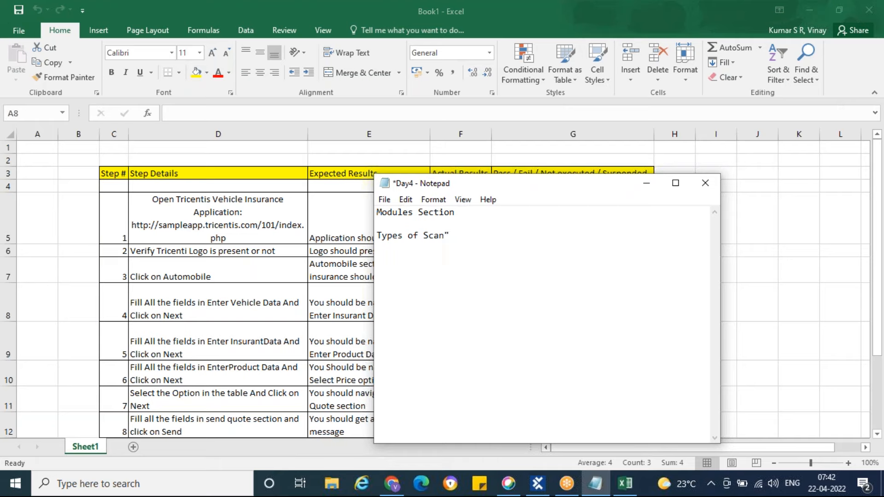
pyautogui.press('BackSpace')
pyautogui.write(':')
# List the scan types Application, API, Mobile, PDF and Legacy on separate lines under the "Types of Scan:" heading
pyautogui.click(628, 23)
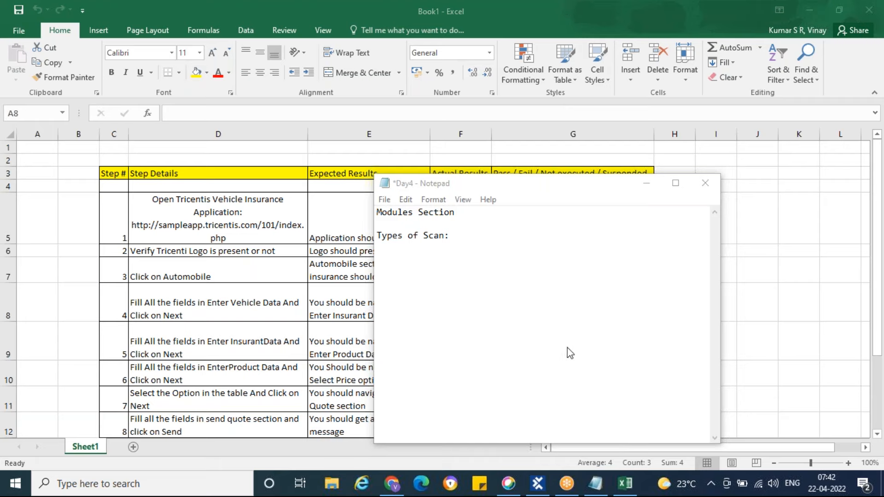
pyautogui.click(449, 236)
pyautogui.press('Return')
pyautogui.press('Return')
pyautogui.write('App')
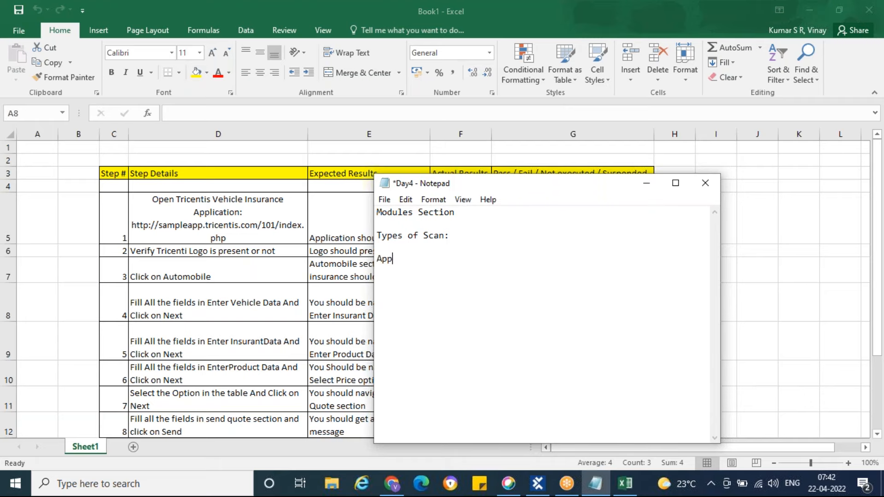
pyautogui.write('lication')
pyautogui.press('Return')
pyautogui.write('API')
pyautogui.press('Return')
pyautogui.write('Mobile ')
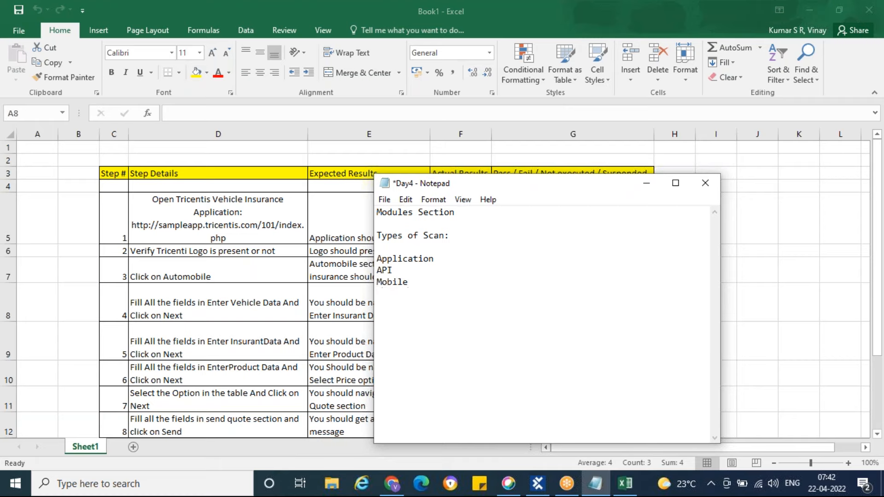
pyautogui.write('PDF')
pyautogui.press('Return')
pyautogui.write('Legacy')
# Switch to Tosca Commander and examine all scan types offered for the User Defined Modules folder in the Modules section
pyautogui.click(512, 100)
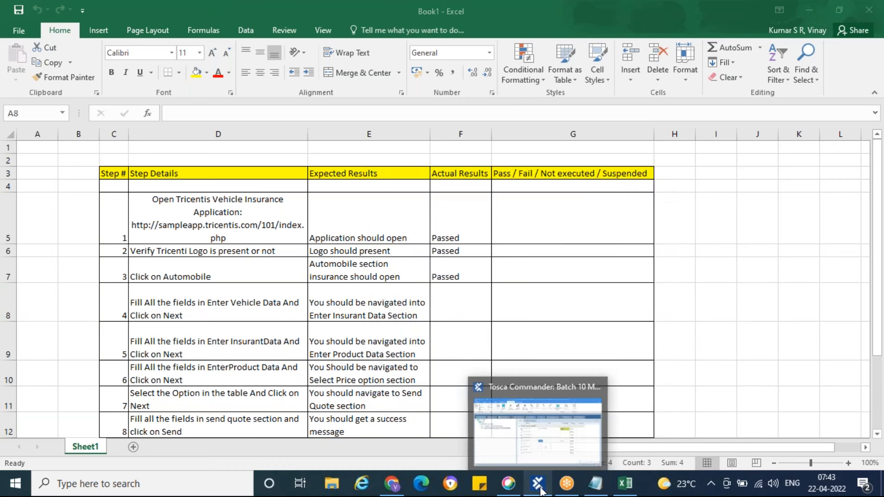
pyautogui.click(597, 485)
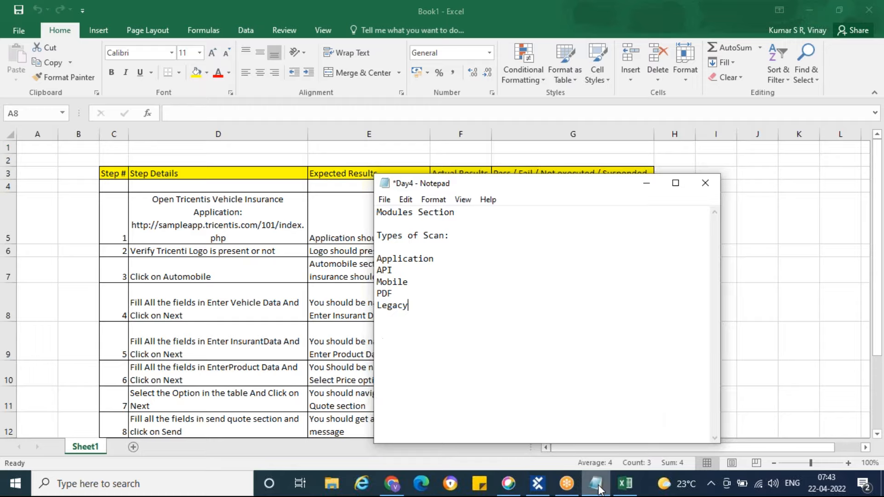
pyautogui.click(538, 485)
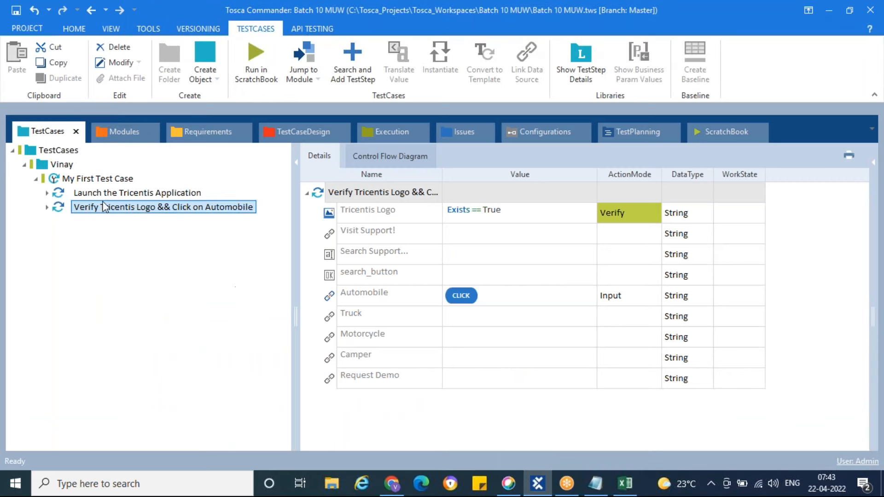
pyautogui.click(106, 129)
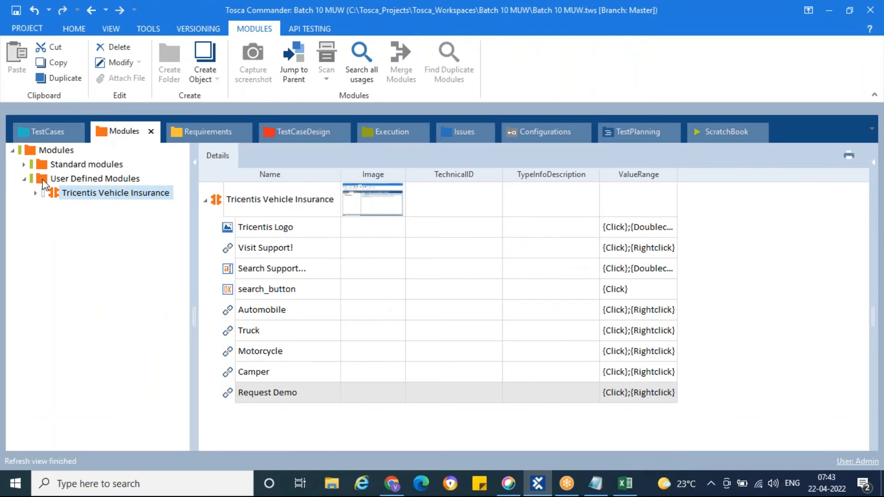
pyautogui.click(44, 179)
pyautogui.rightClick(44, 179)
pyautogui.moveTo(196, 261)
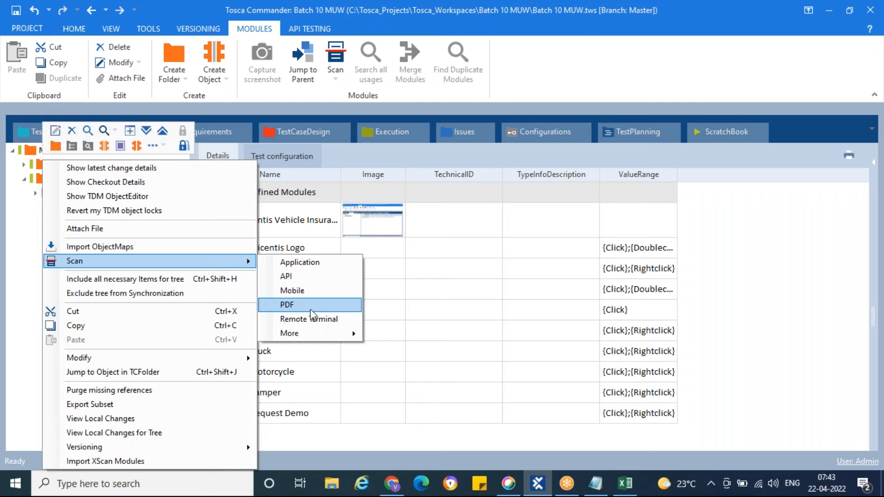
pyautogui.moveTo(331, 337)
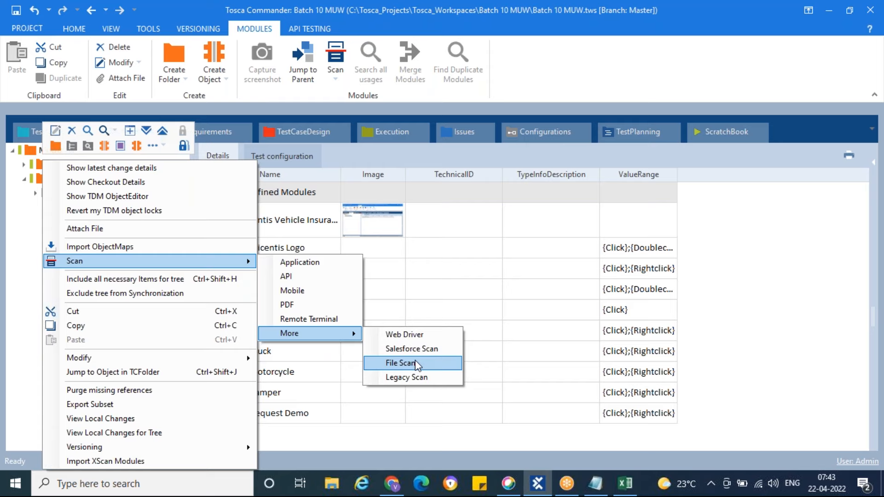
# Switch to the Day4 notes in Notepad and add Web Driver, Salesforce and File scan to the end of the list
pyautogui.click(596, 491)
pyautogui.press('Return')
pyautogui.write('Web Driver')
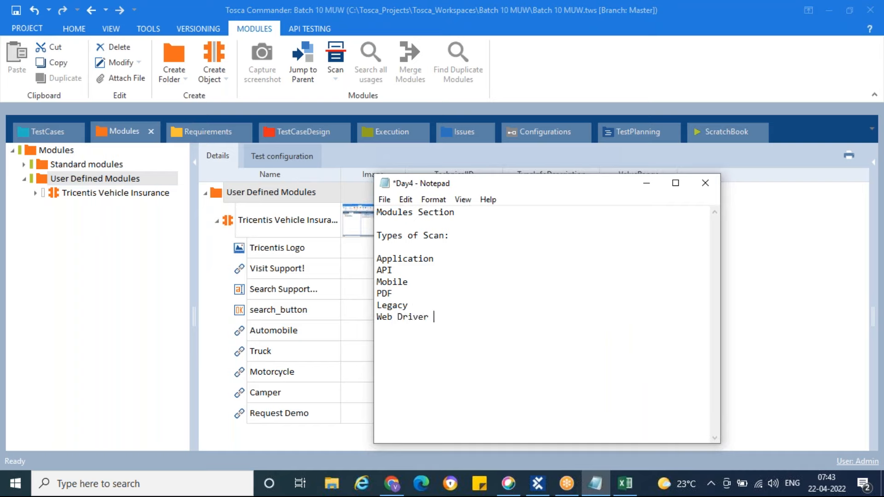
pyautogui.press('Return')
pyautogui.write('Salesforce')
pyautogui.press('Return')
pyautogui.write('File scan')
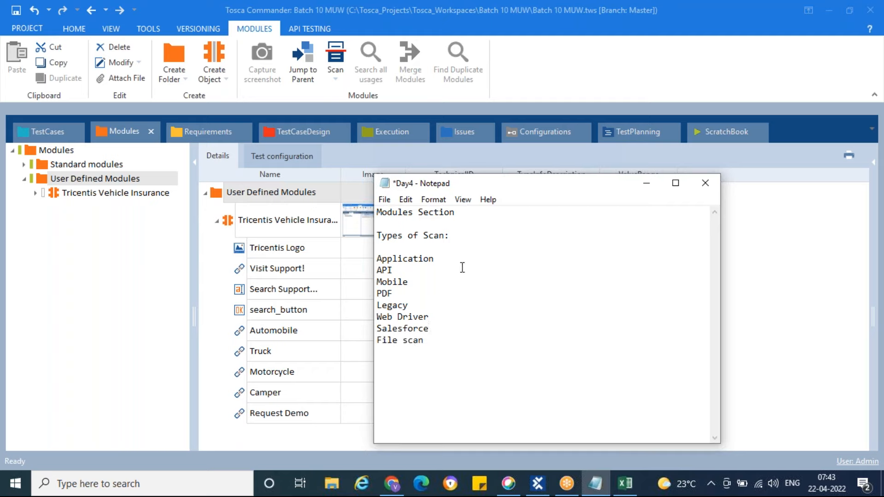
# Change the Legacy entry to "Legacy scan" and insert "Remote Terminal" on a new line below PDF
pyautogui.click(424, 305)
pyautogui.write('scan')
pyautogui.click(406, 295)
pyautogui.press('Return')
pyautogui.write('Remote Terminal')
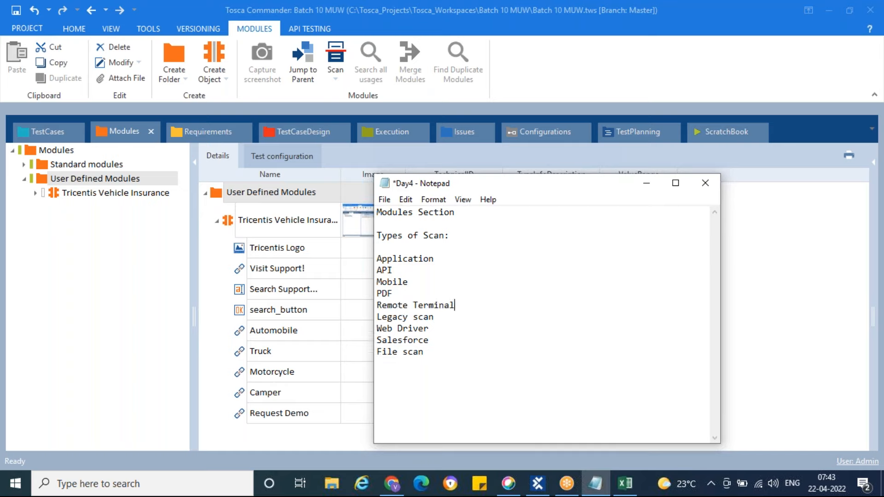
# Add the description ": Used for Automating Web and Desktop applications" to the Application entry
pyautogui.click(439, 258)
pyautogui.write(': Used for Automat')
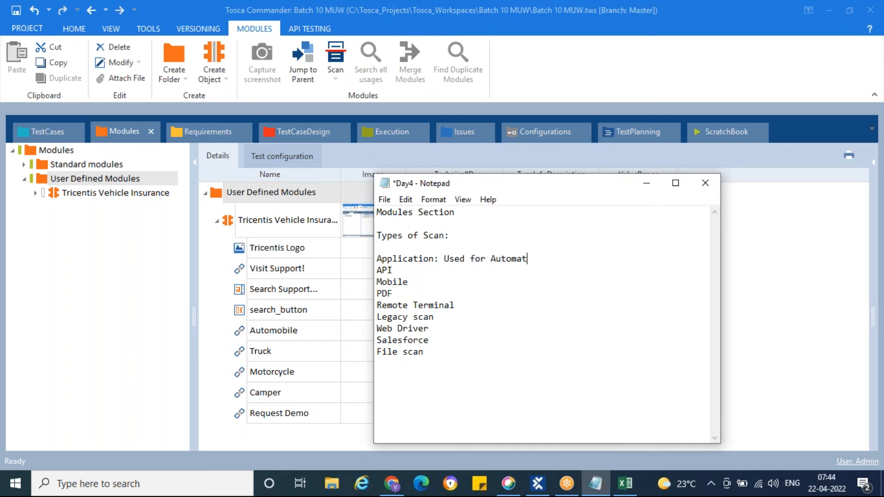
pyautogui.write('ing Web and Desk')
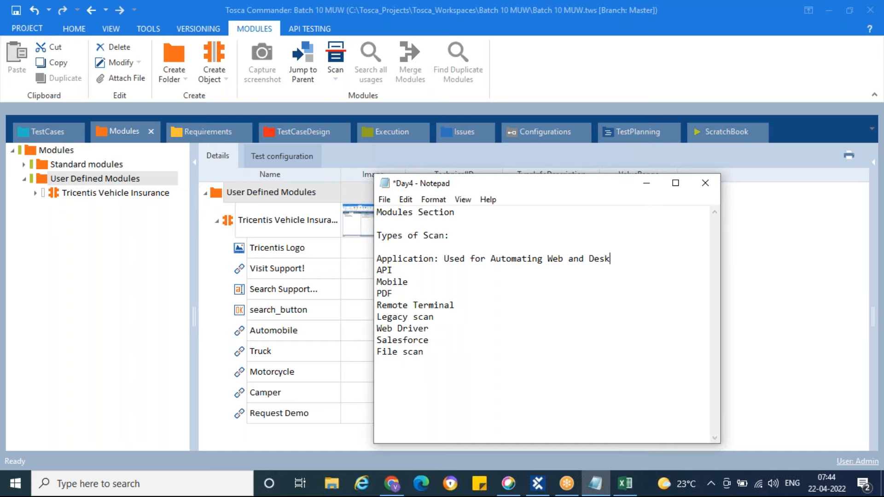
pyautogui.write('top applications')
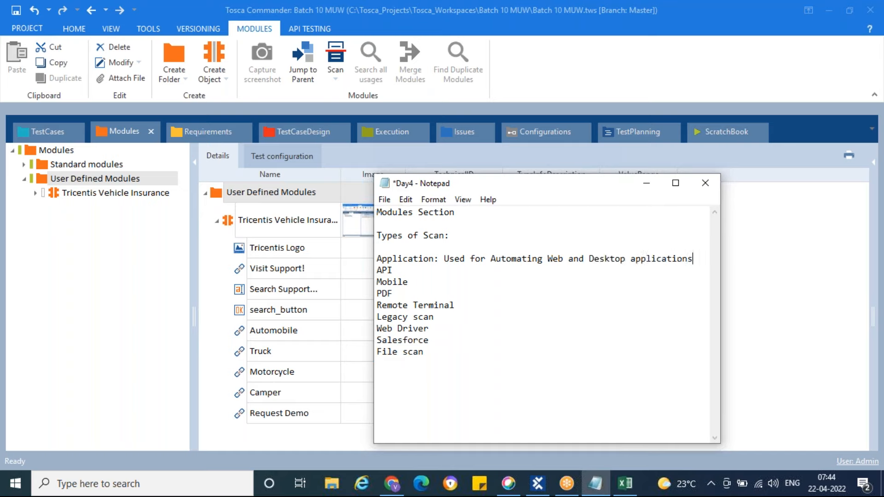
# Review the list entries from Remote Terminal through Legacy scan, Web Driver and Salesforce to File scan
pyautogui.moveTo(393, 271); pyautogui.dragTo(443, 309)
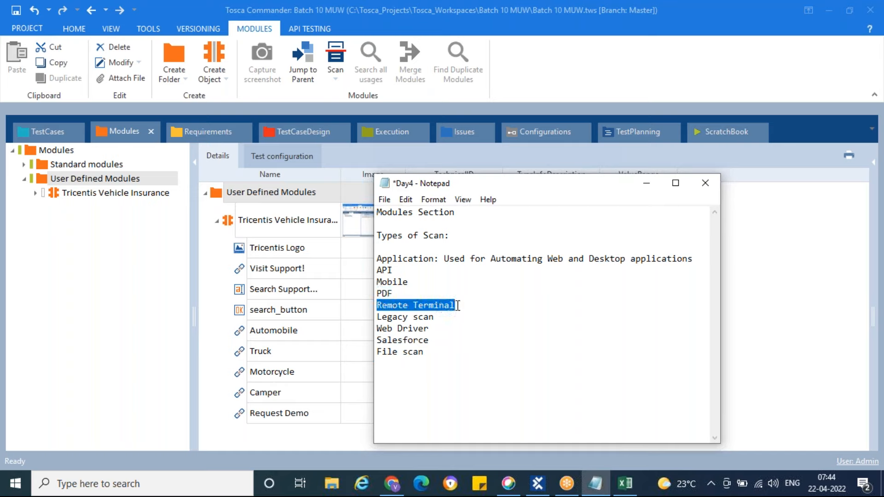
pyautogui.click(458, 306)
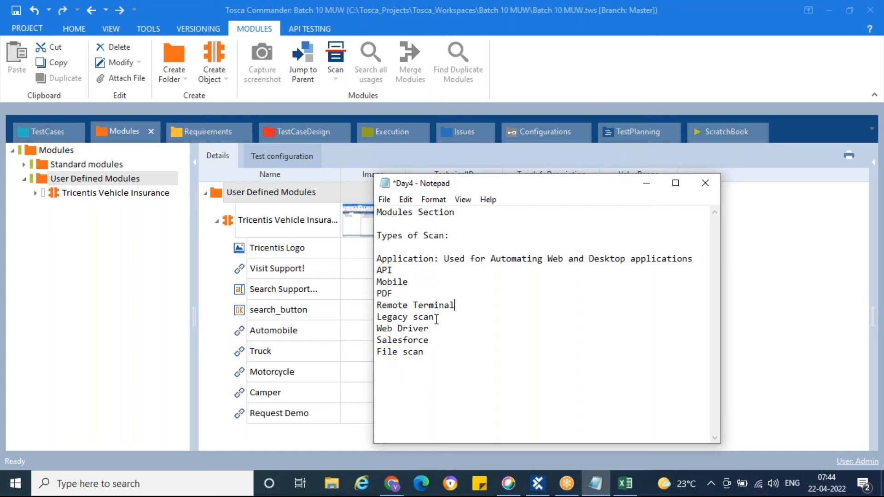
pyautogui.moveTo(437, 318); pyautogui.dragTo(380, 318)
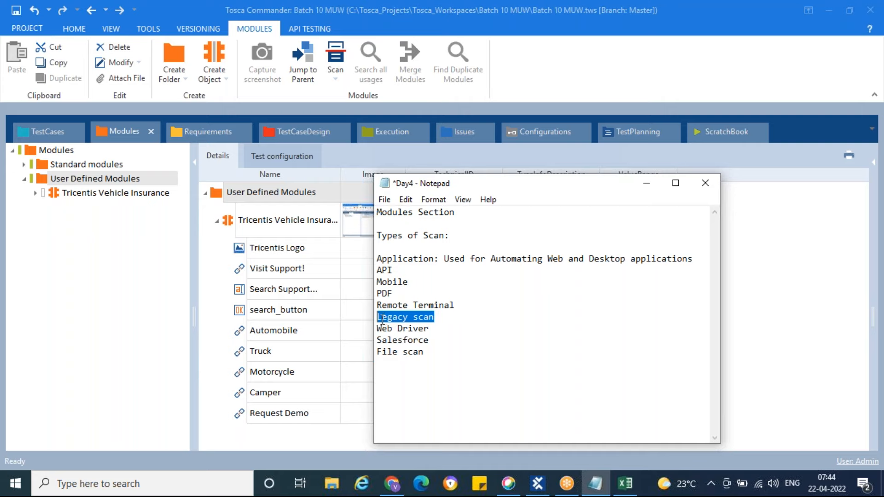
pyautogui.click(434, 328)
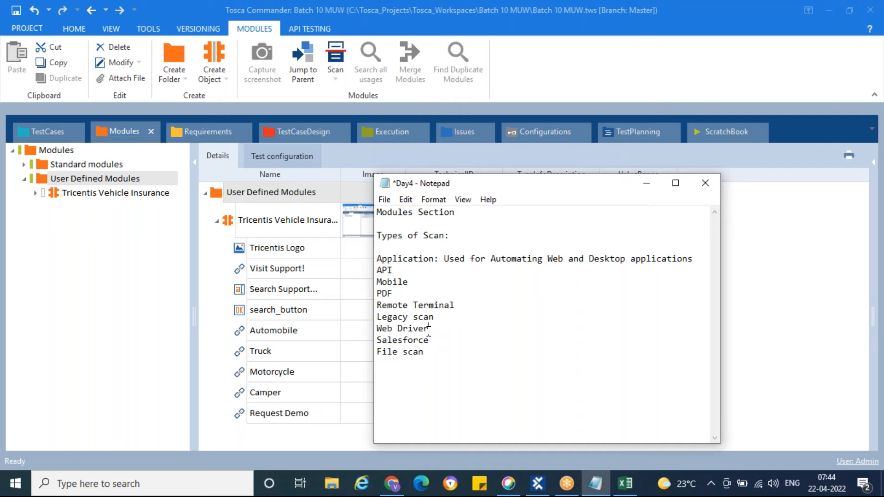
pyautogui.click(433, 340)
pyautogui.moveTo(427, 353); pyautogui.dragTo(376, 352)
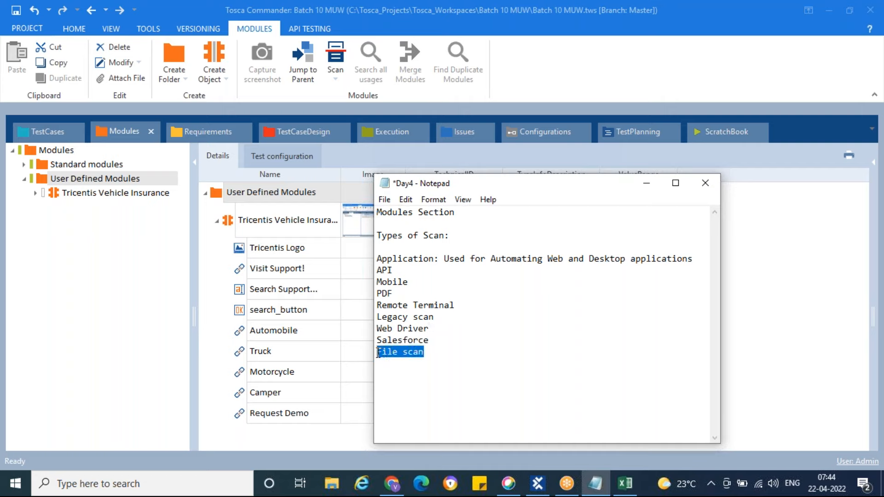
pyautogui.click(413, 352)
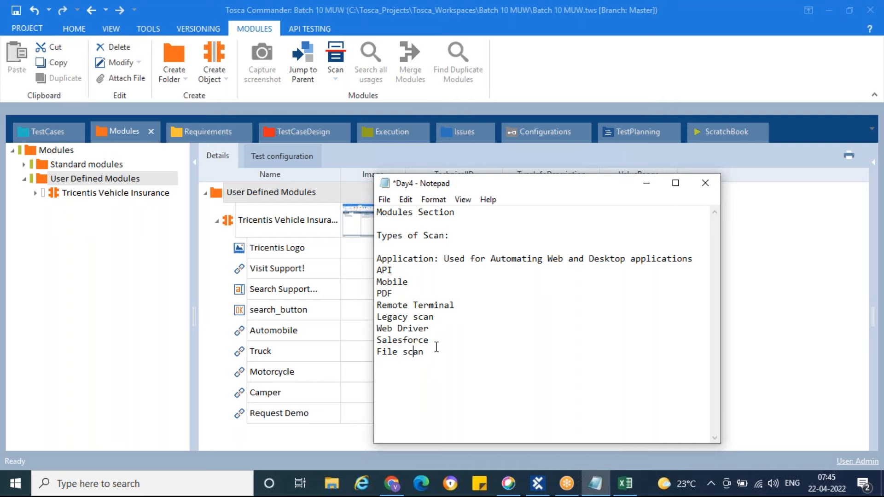
# Insert a space between "Application" and its colon in the first list entry
pyautogui.moveTo(439, 260); pyautogui.dragTo(377, 259)
pyautogui.click(435, 260)
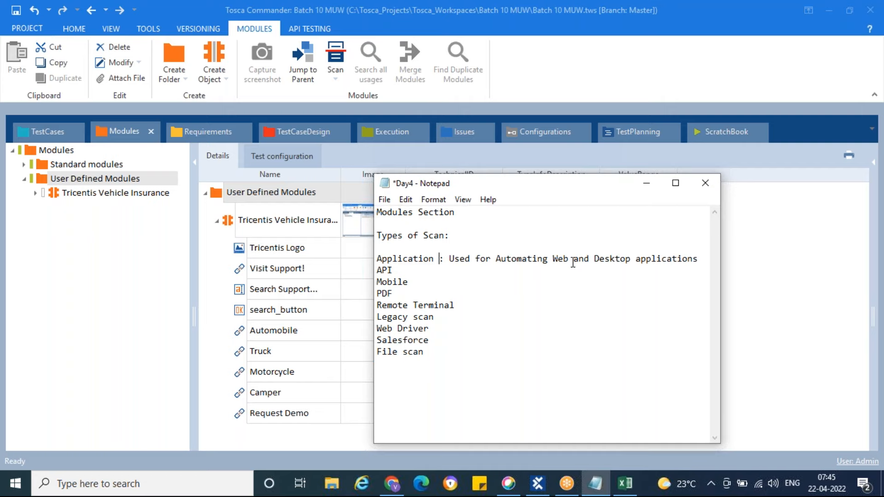
pyautogui.click(445, 260)
# Below the list, add the note "In the XScan windown select "HTML" option for web applications"
pyautogui.click(429, 353)
pyautogui.press('Return')
pyautogui.press('Return')
pyautogui.write('Durin')
pyautogui.press('BackSpace')
pyautogui.press('BackSpace')
pyautogui.press('BackSpace')
pyautogui.press('BackSpace')
pyautogui.press('BackSpace')
pyautogui.write('In the XScan windown ')
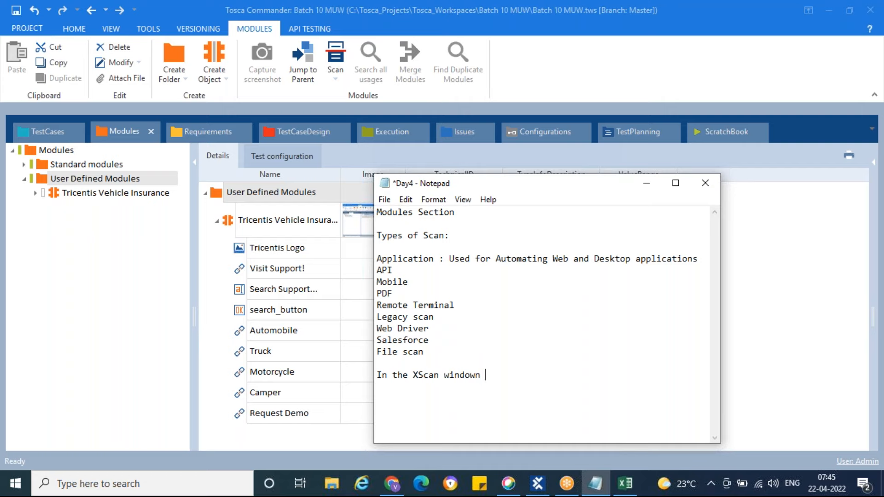
pyautogui.write('select HTML"')
pyautogui.press('Left')
pyautogui.press('Left')
pyautogui.press('Left')
pyautogui.press('Left')
pyautogui.press('Left')
pyautogui.write('" optio')
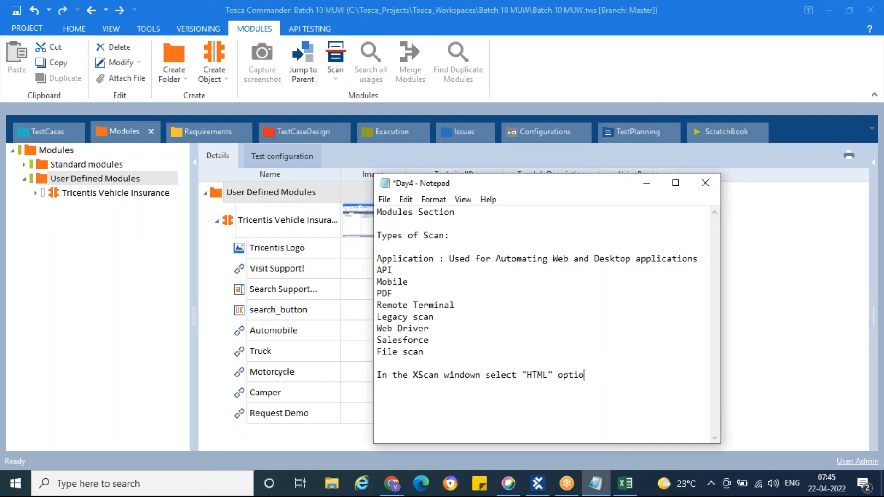
pyautogui.write('n for web applications')
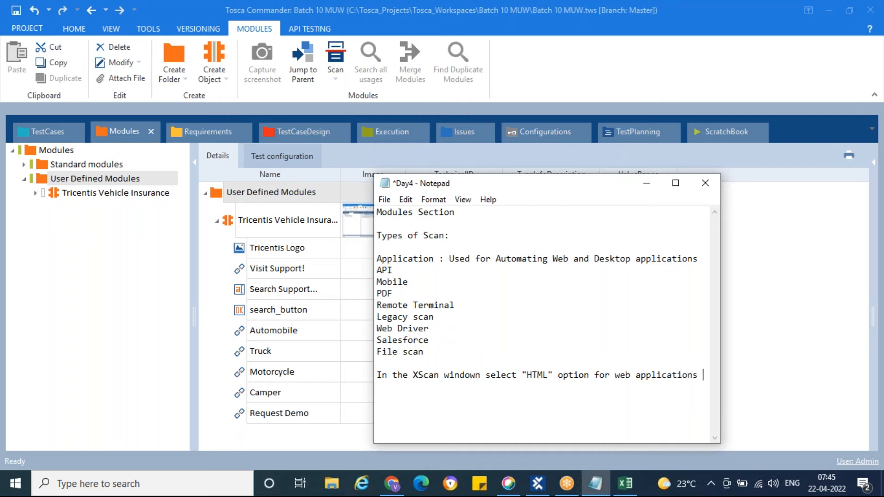
pyautogui.write(' and ')
pyautogui.write('UIA"')
# Complete the XScan note with "and "UIA" for Desktop applications.", save the file and add blank lines below
pyautogui.press('Left')
pyautogui.press('Left')
pyautogui.write('" for Desktop applications.')
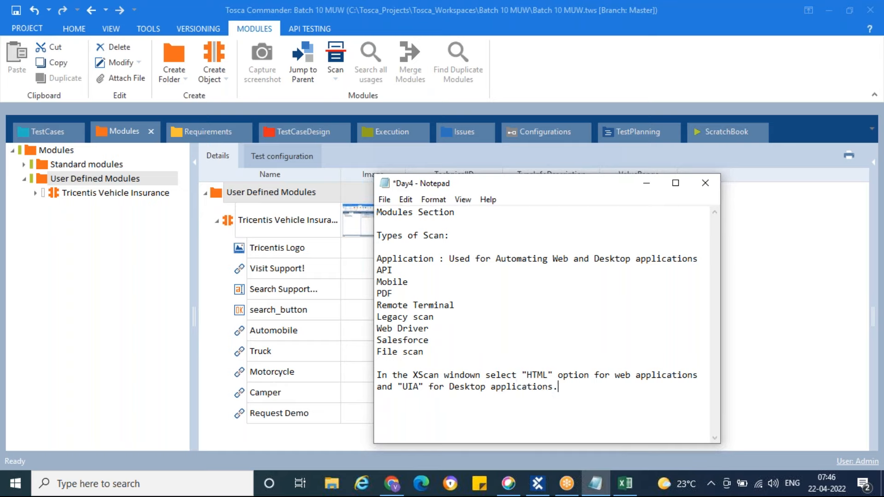
pyautogui.hotkey('ctrl', 's')
pyautogui.press('Return')
pyautogui.press('Return')
# In Tosca Commander, run an Application scan of the Enter Vehicle Data page for User Defined Modules and view XScan's identification methods
pyautogui.click(537, 483)
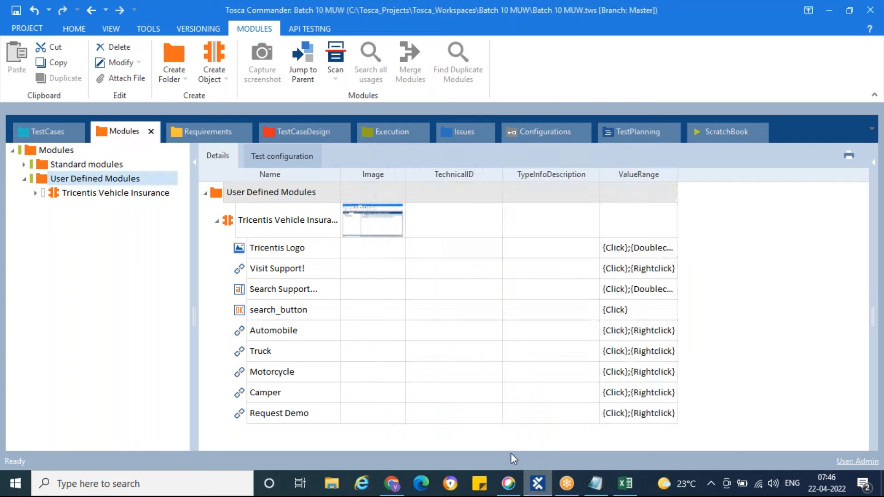
pyautogui.rightClick(45, 176)
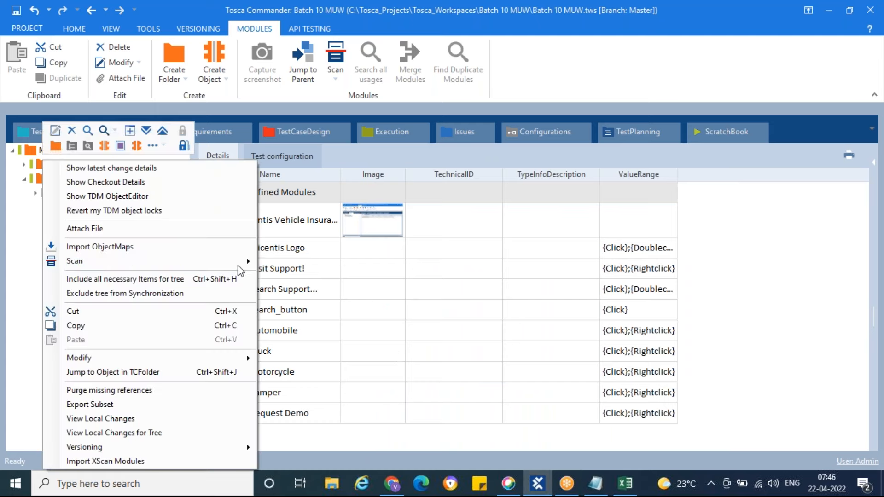
pyautogui.moveTo(239, 262)
pyautogui.click(294, 261)
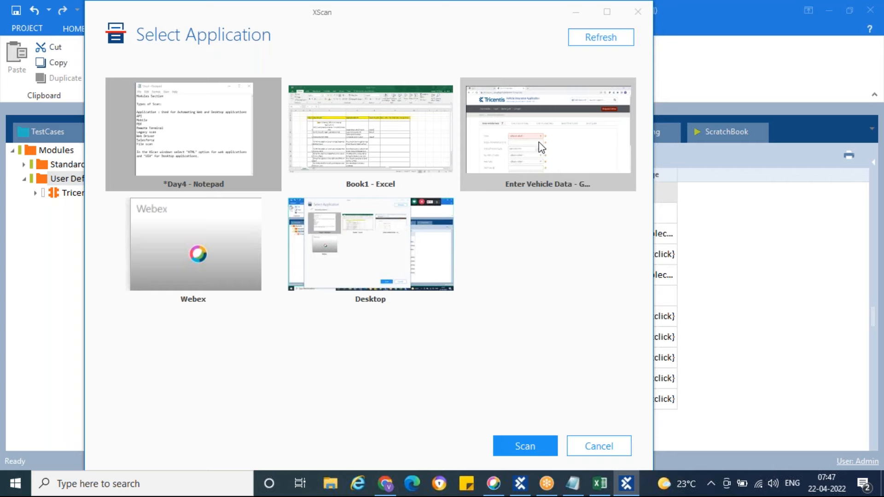
pyautogui.doubleClick(539, 142)
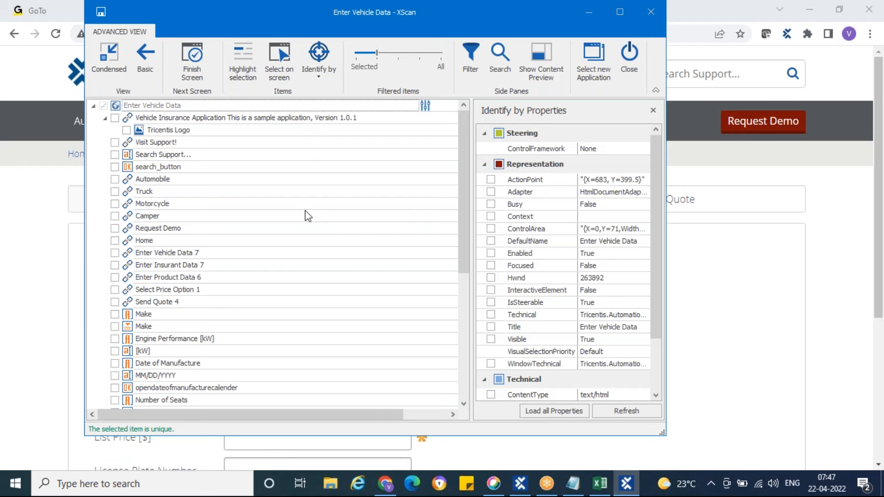
pyautogui.click(316, 72)
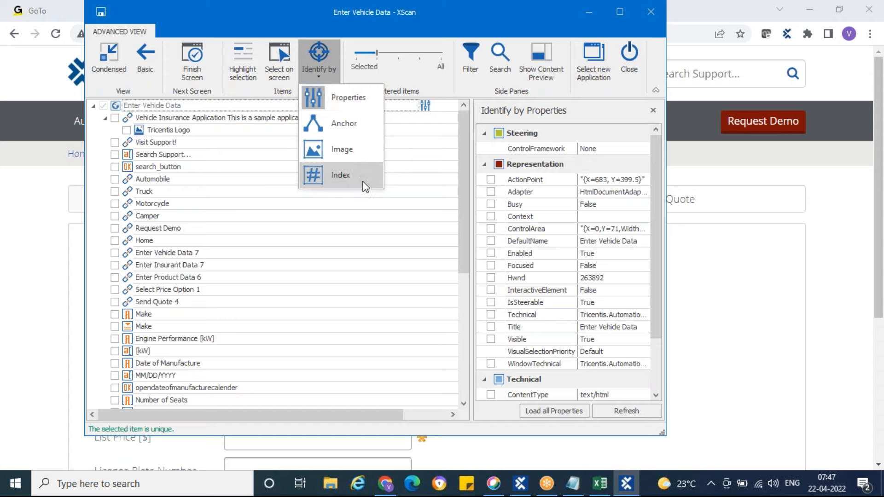
pyautogui.click(463, 195)
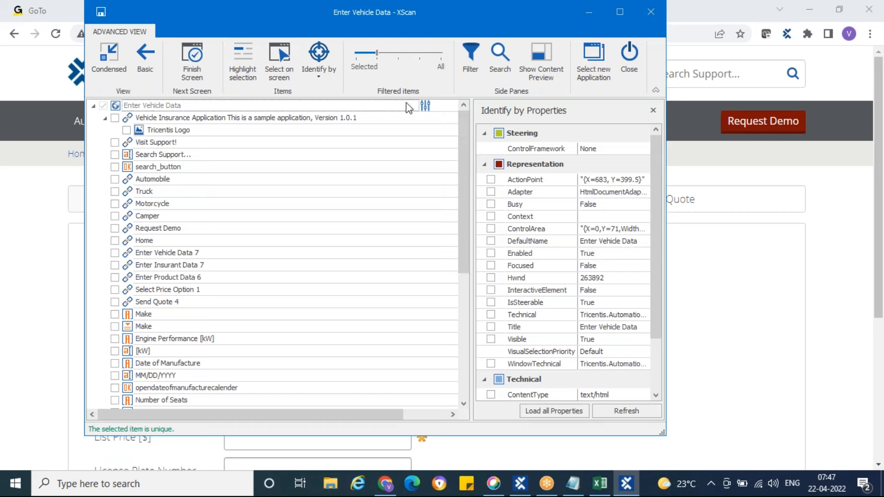
# Switch to the Day4 notes in Notepad and add the question "How many filters are present in Xscan window?" below the XScan note
pyautogui.click(574, 484)
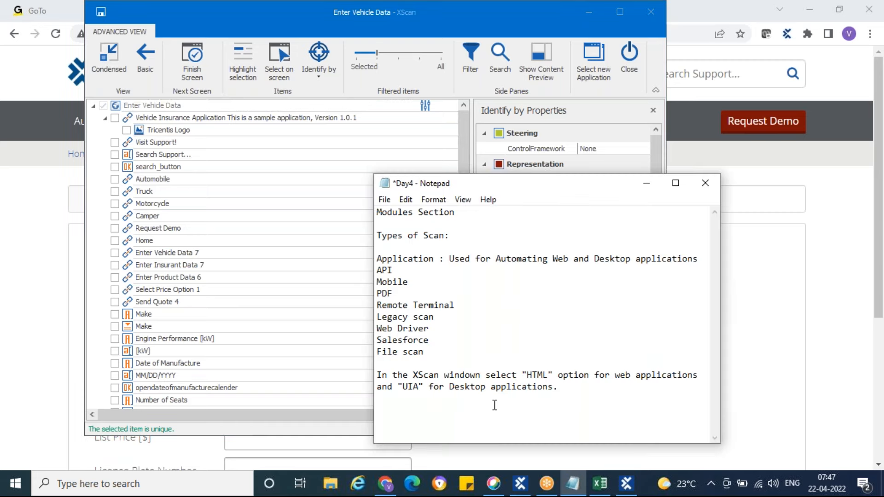
pyautogui.write('How many filters ')
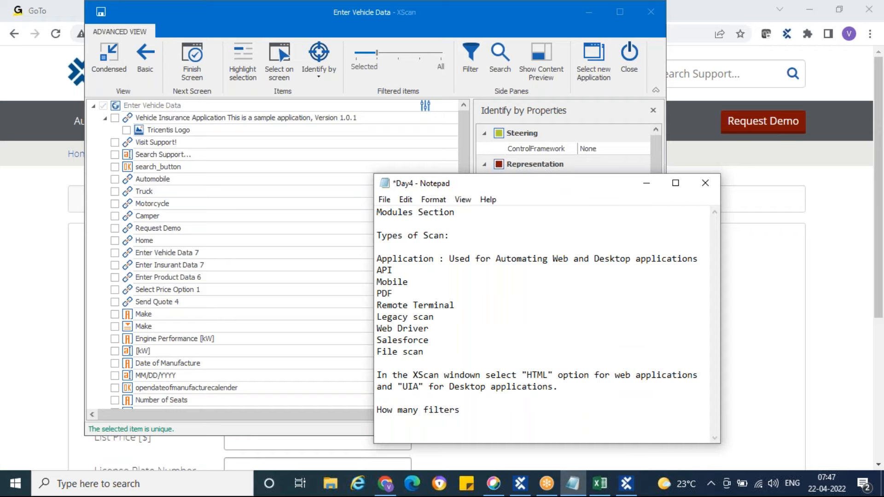
pyautogui.write('are present in Xsc')
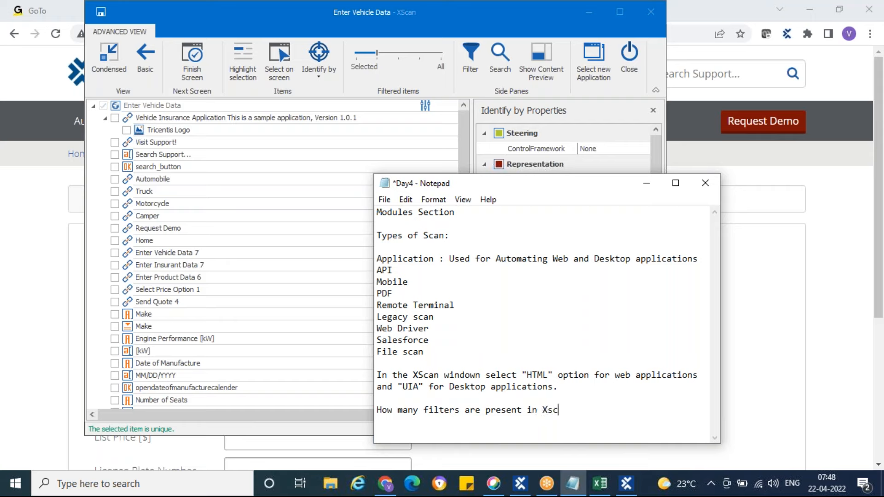
pyautogui.write('an window?')
# Below the filter question, add the answer lines "0-4", "OR" and "1-5", and save the notes file
pyautogui.press('Return')
pyautogui.write('0-4')
pyautogui.press('Return')
pyautogui.write('OR')
pyautogui.press('Return')
pyautogui.write('1-')
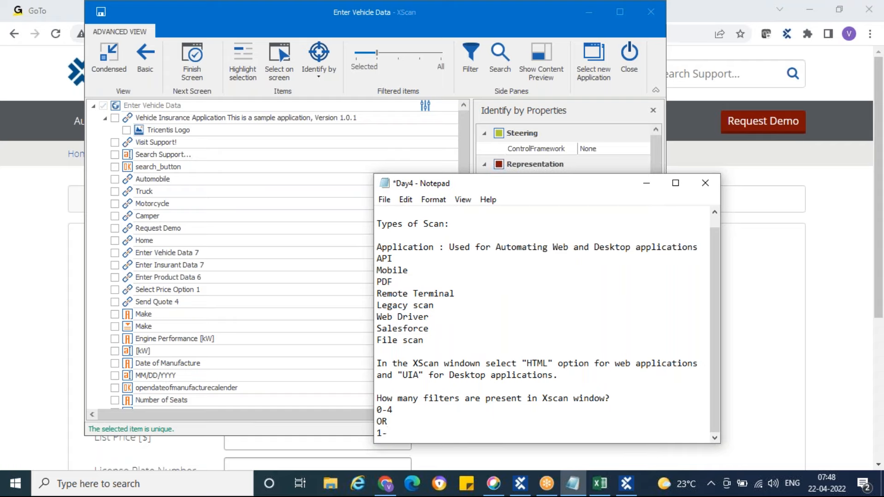
pyautogui.write('5')
pyautogui.hotkey('ctrl', 's')
# Minimize the notes, close the XScan window and return to Tosca Commander
pyautogui.click(647, 182)
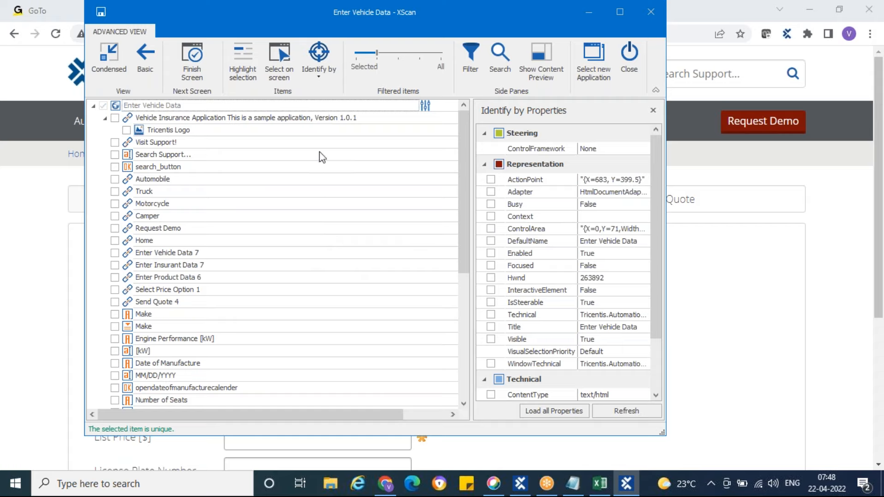
pyautogui.click(630, 60)
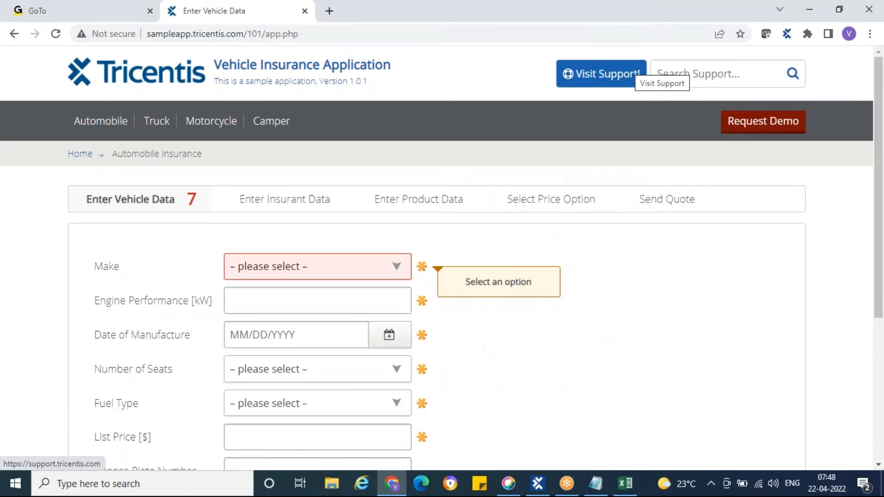
pyautogui.moveTo(545, 489)
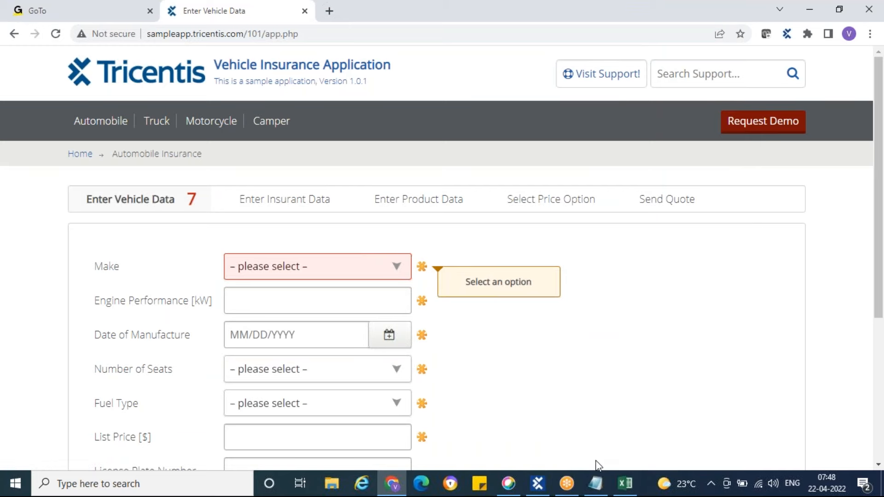
pyautogui.click(544, 489)
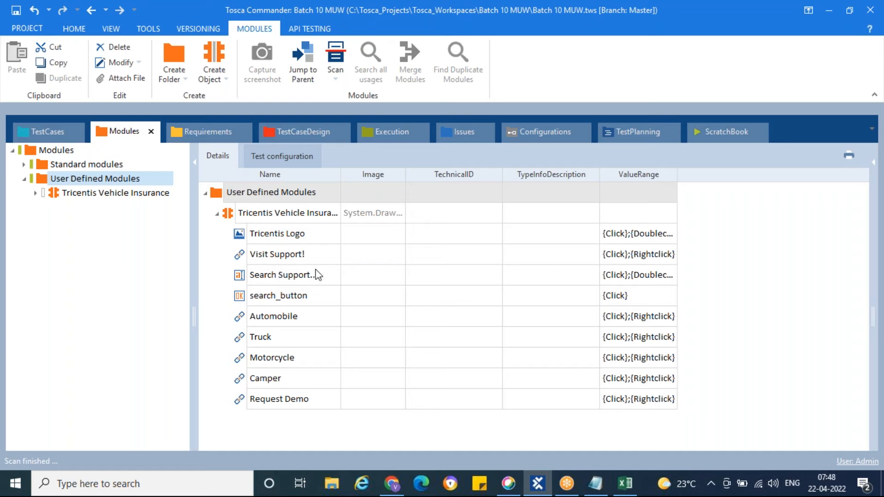
pyautogui.click(560, 23)
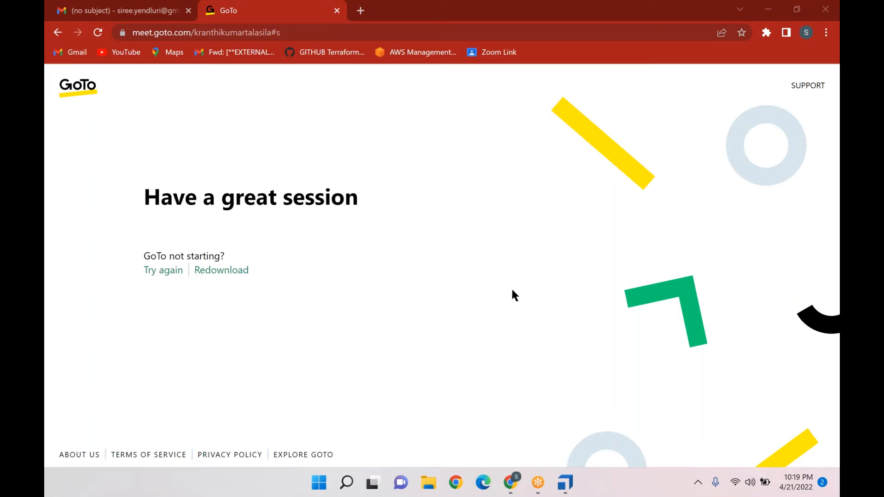
# In Tosca Commander on the other desktop, start a new workspace with a new SQLite common repository instead of an existing one
pyautogui.click(539, 250)
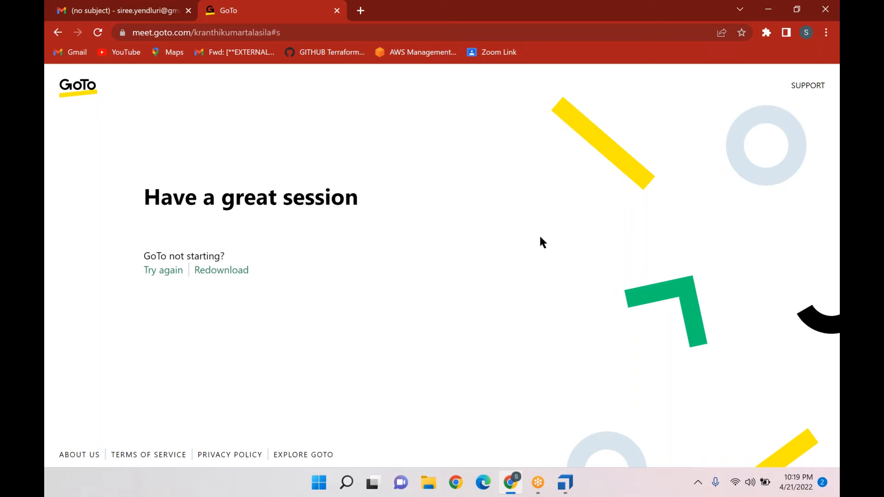
pyautogui.click(562, 487)
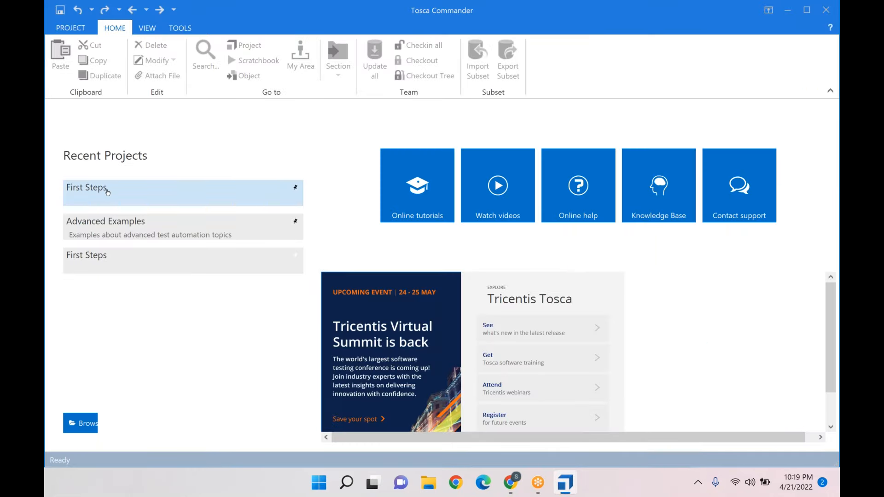
pyautogui.click(66, 29)
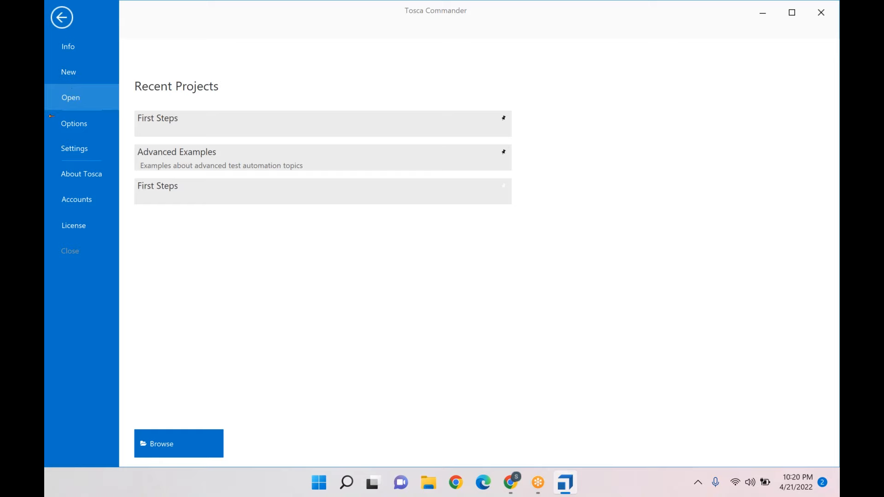
pyautogui.click(77, 71)
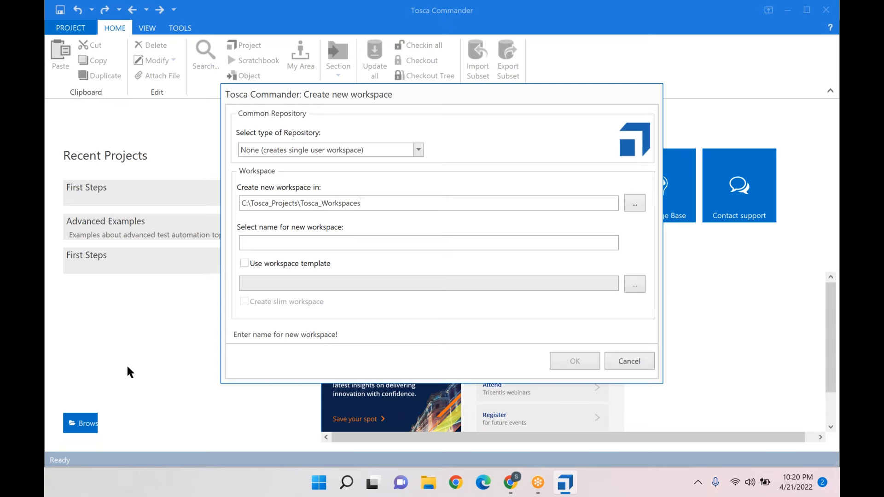
pyautogui.click(417, 152)
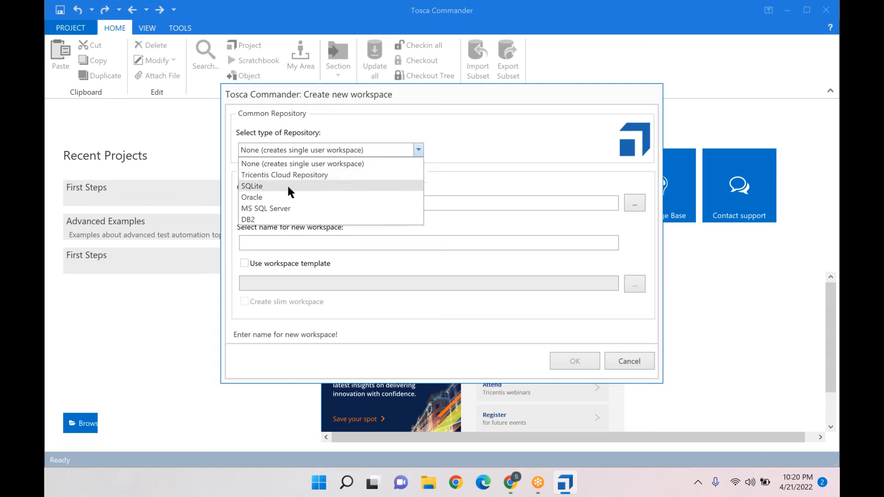
pyautogui.click(263, 186)
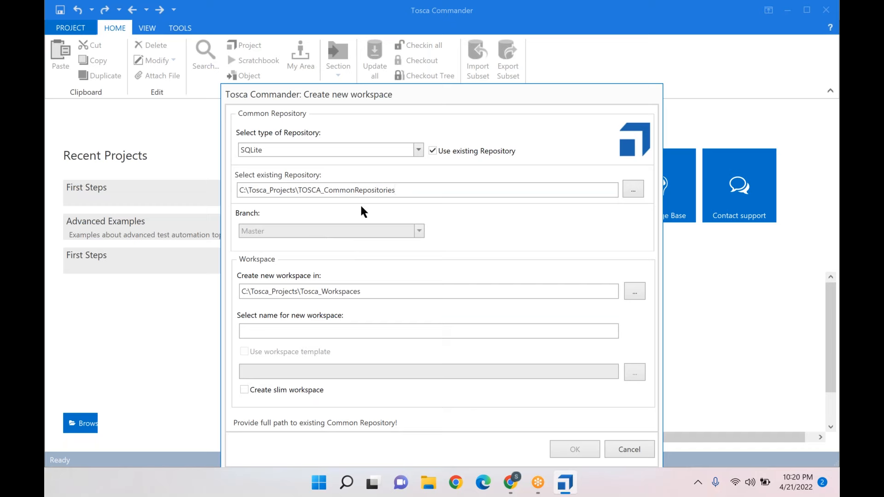
pyautogui.click(433, 151)
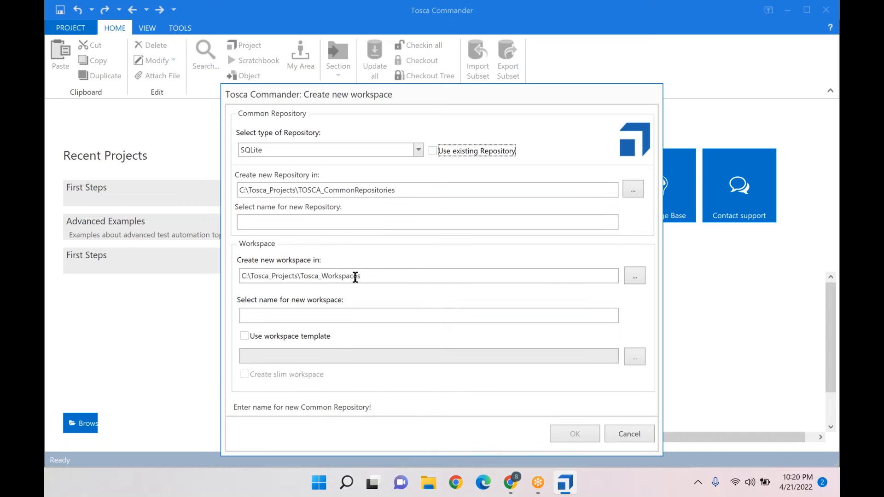
# Name the new repository and workspace "muw", use the Standard.tsu workspace template, and create the workspace, logging in as Admin with a blank password
pyautogui.click(286, 223)
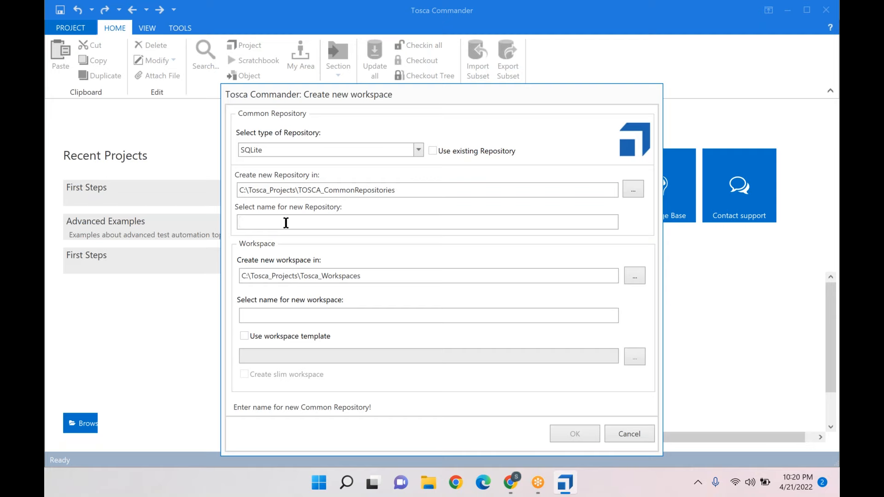
pyautogui.write('muw')
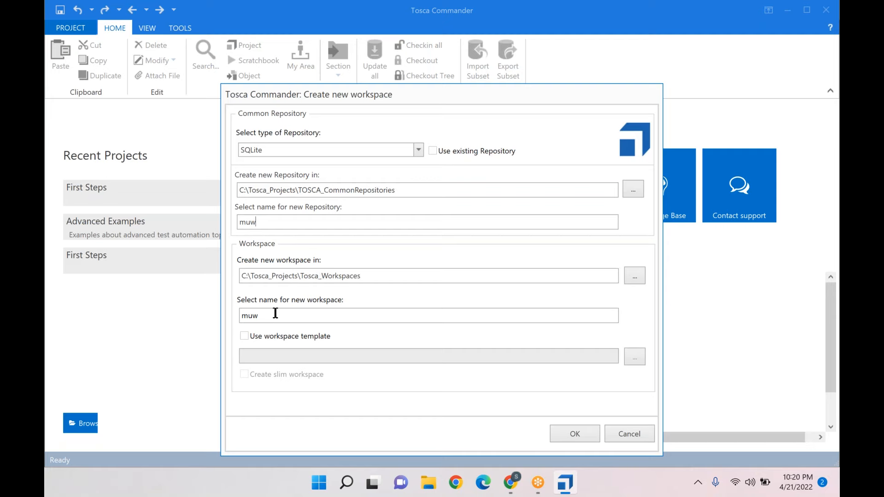
pyautogui.click(245, 336)
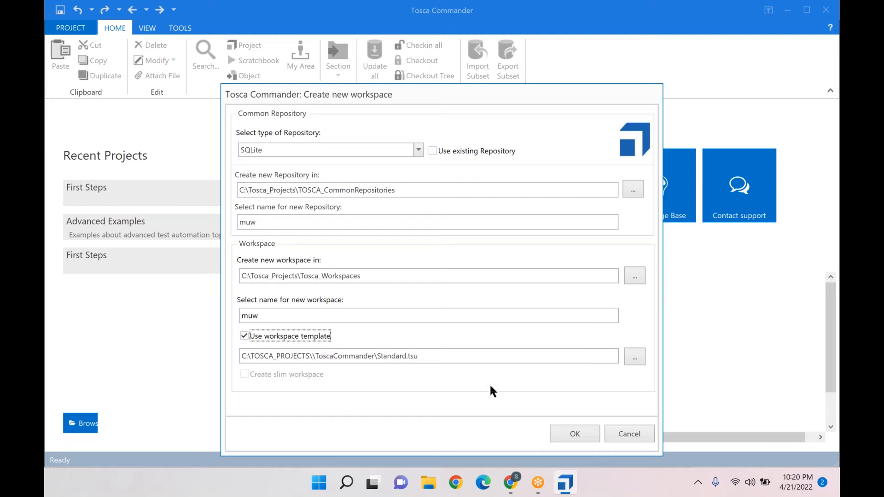
pyautogui.click(575, 435)
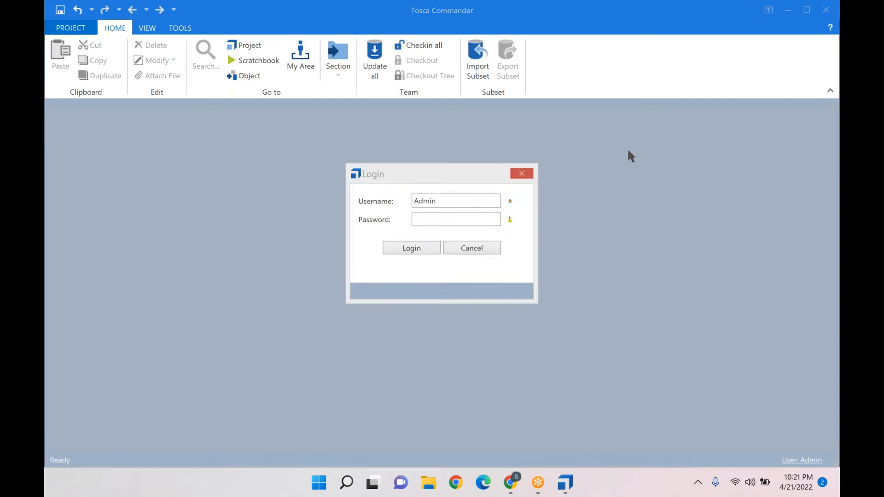
pyautogui.click(424, 249)
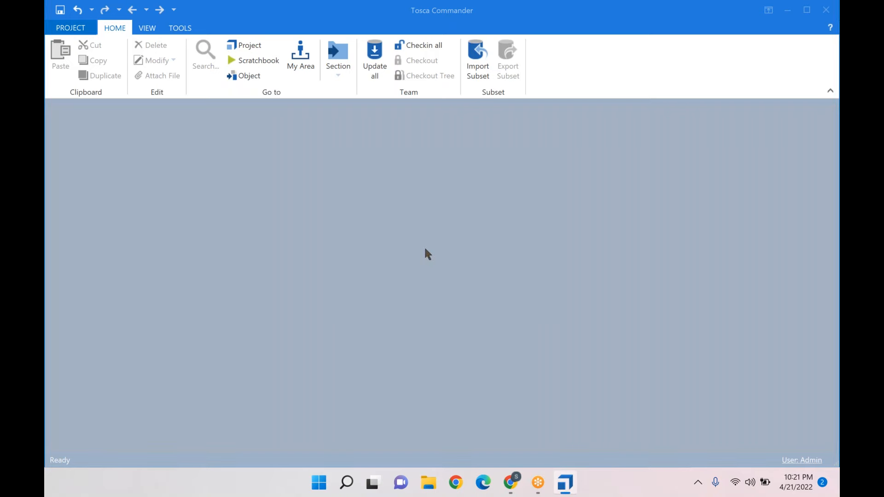
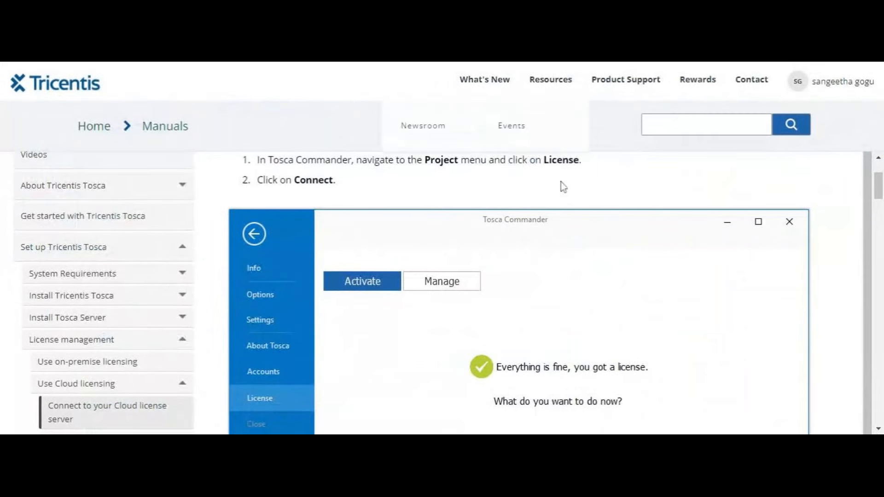
pyautogui.moveTo(603, 84)
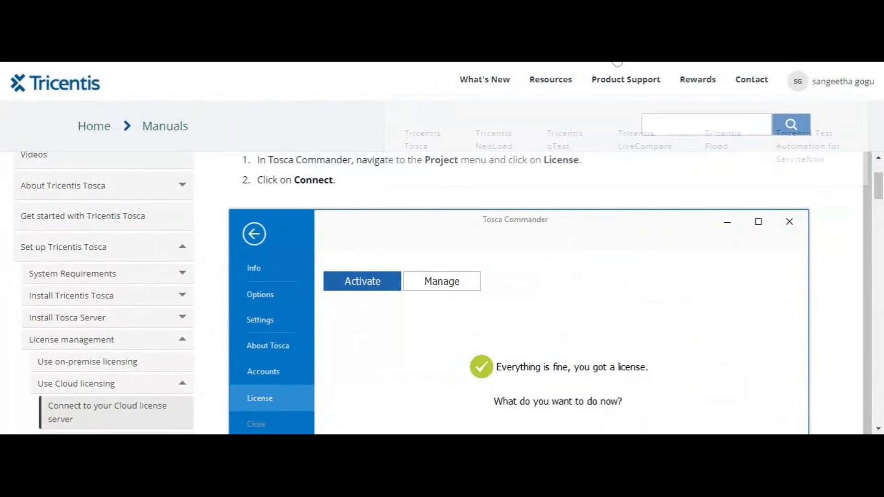